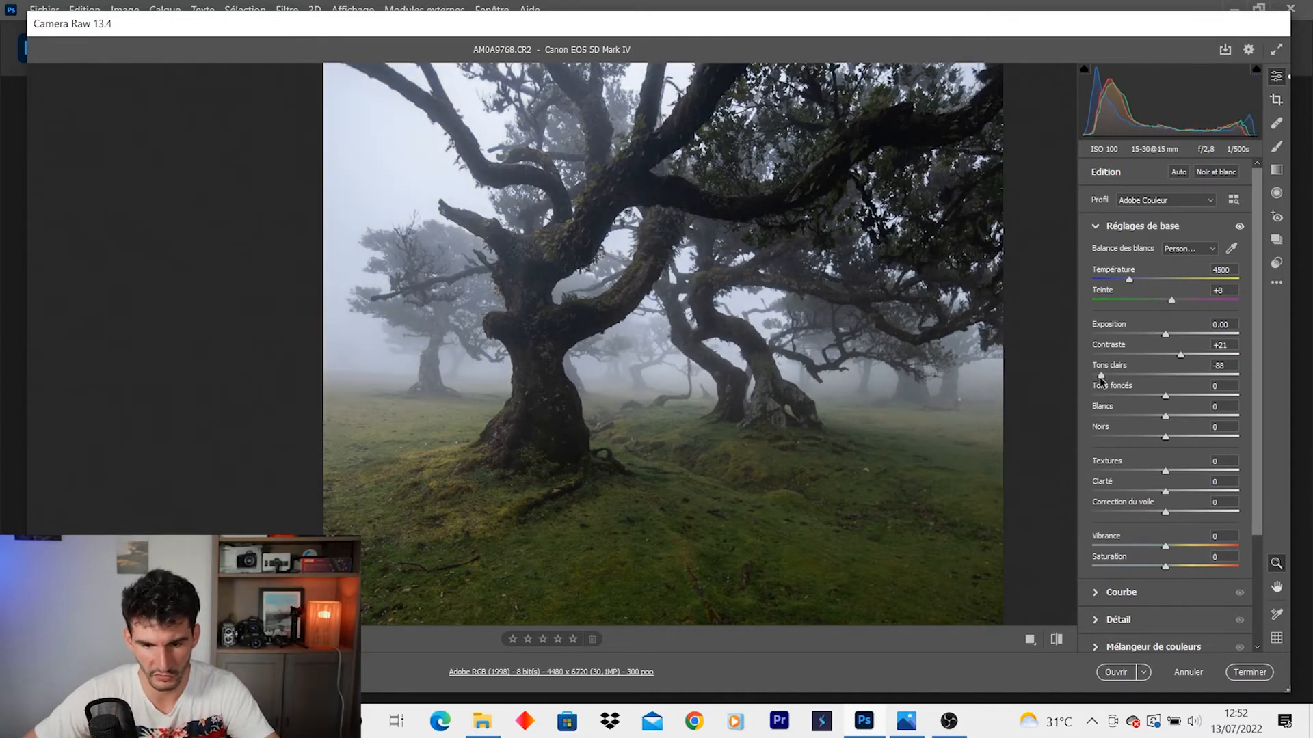
- Set the photo's highlights to -100 and its shadows to +71 in the basic adjustments
click(876, 384)
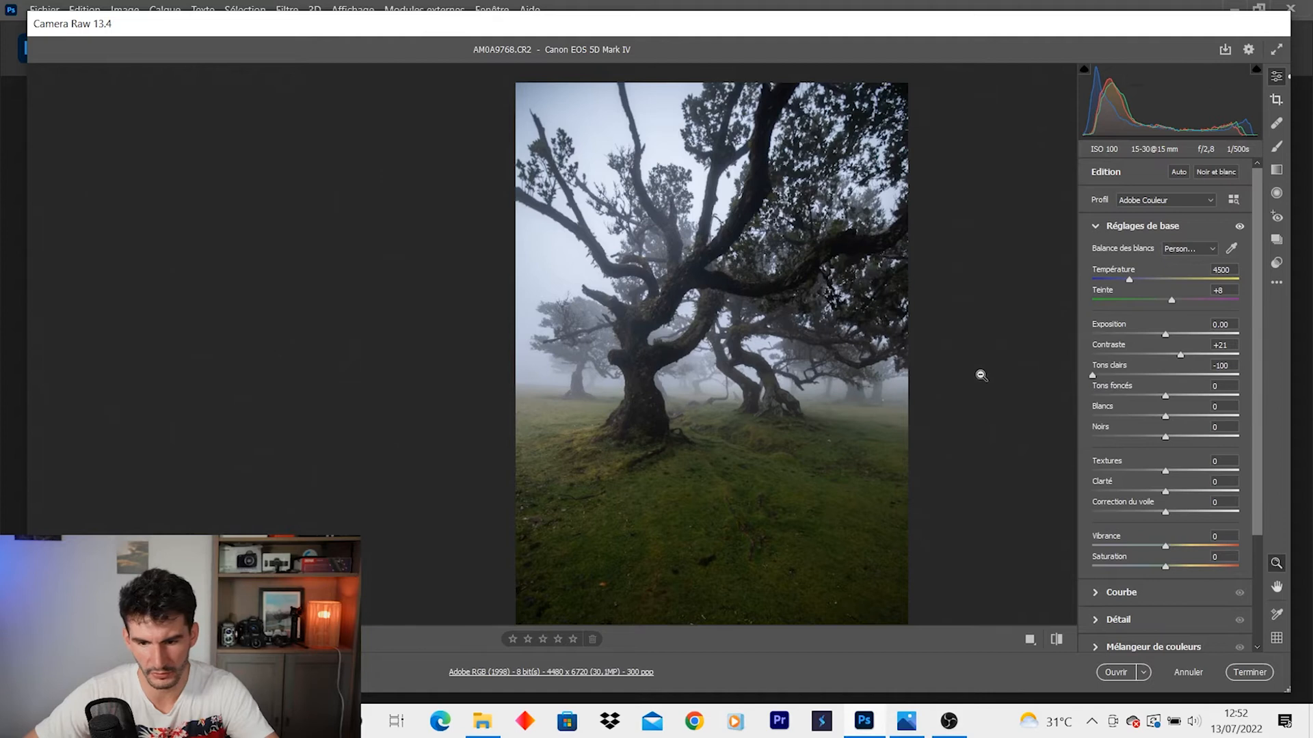
click(782, 389)
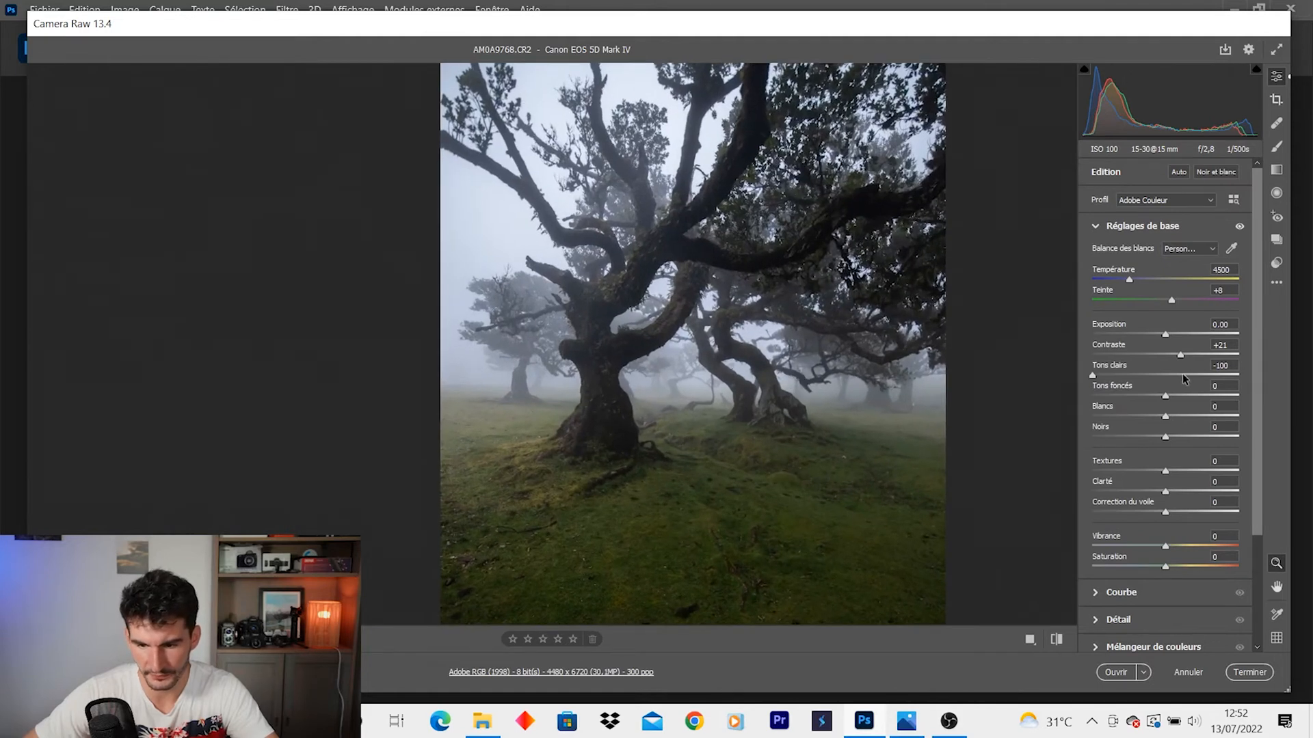
drag(1164, 394, 1216, 398)
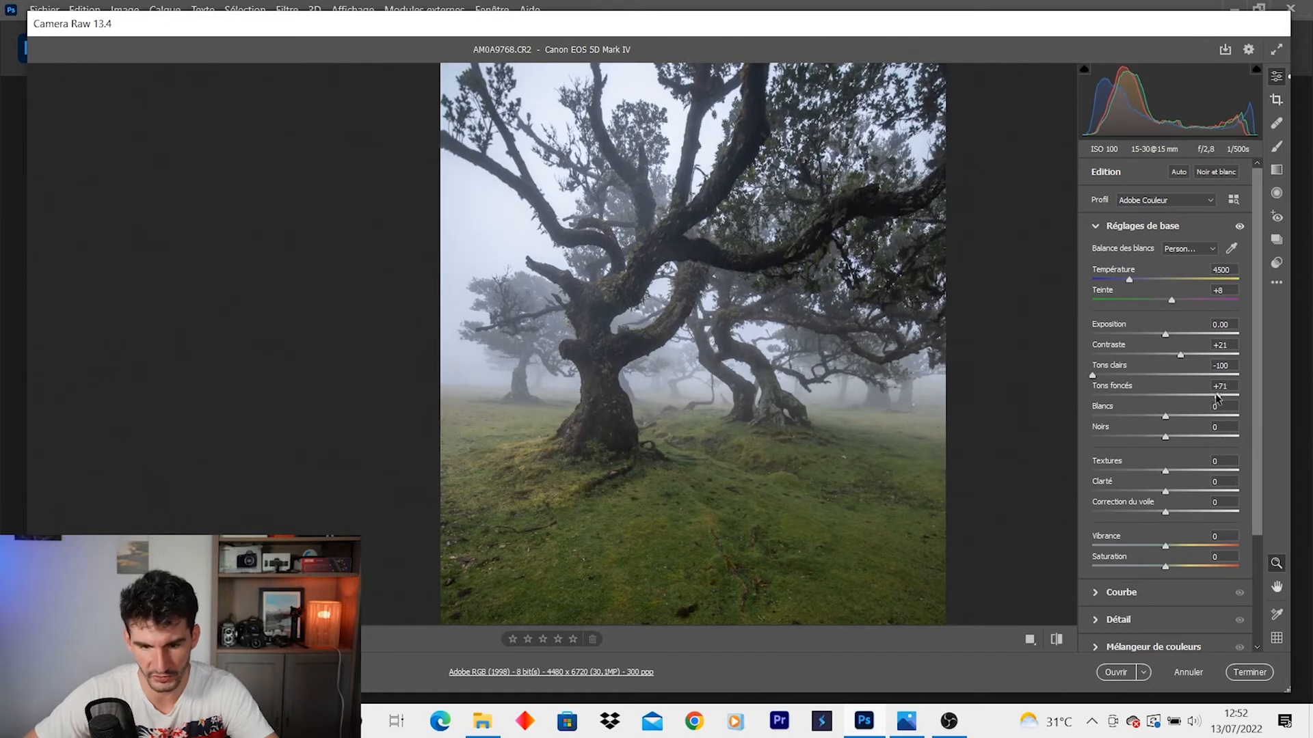
click(841, 410)
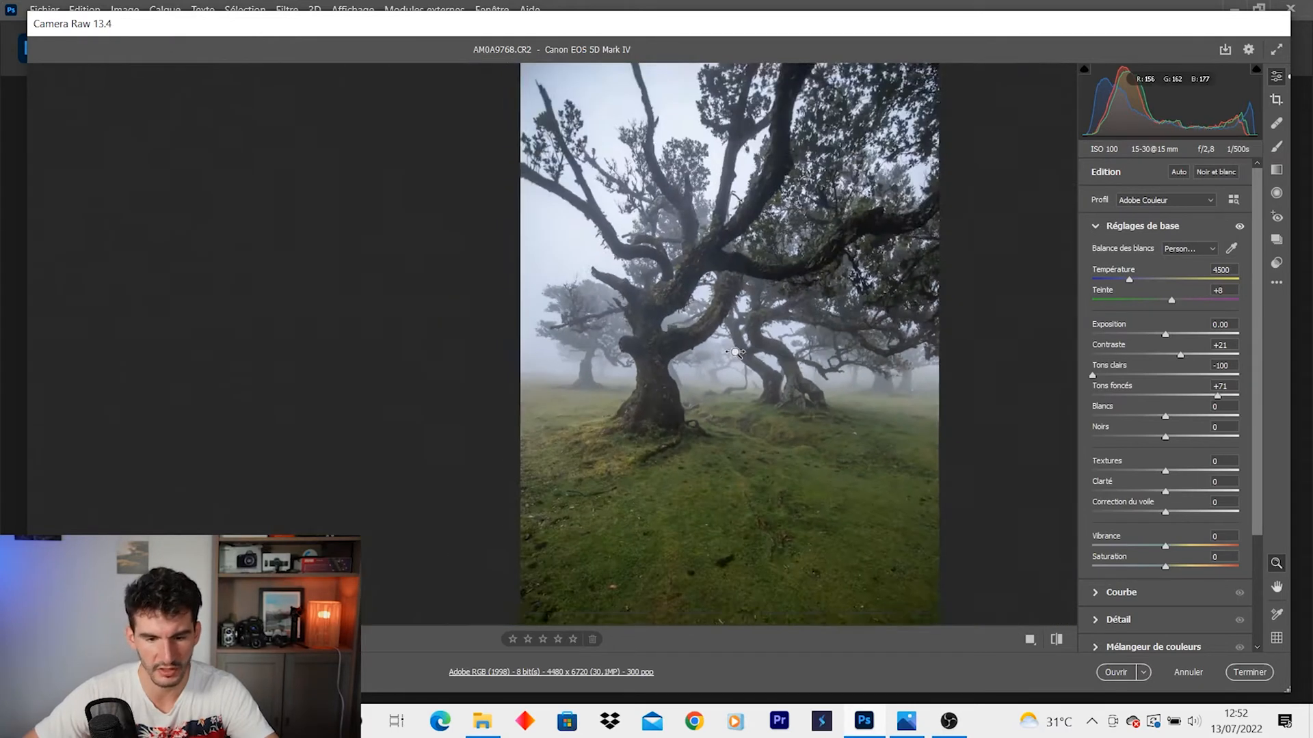
alt+click(1011, 371)
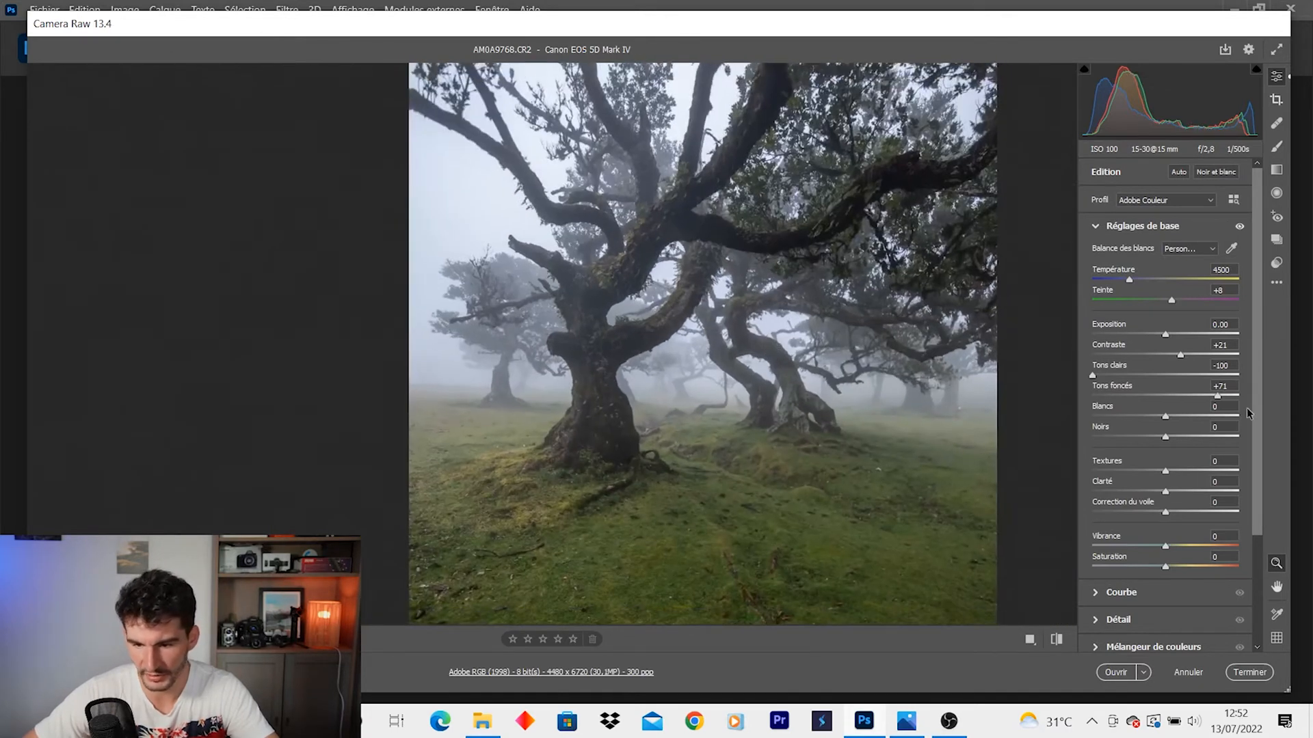
- Brighten the photo's whites, settling on a value of +55
drag(1165, 415, 1190, 414)
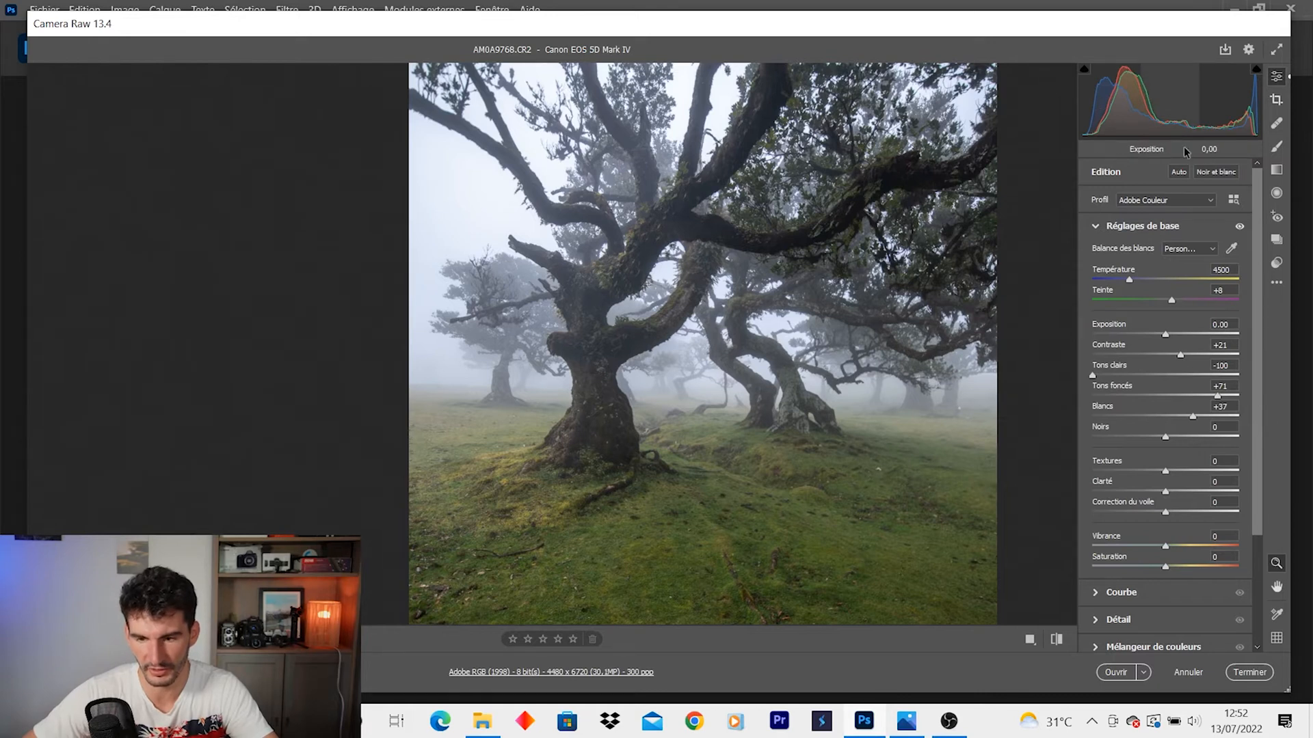
drag(1196, 412, 1224, 414)
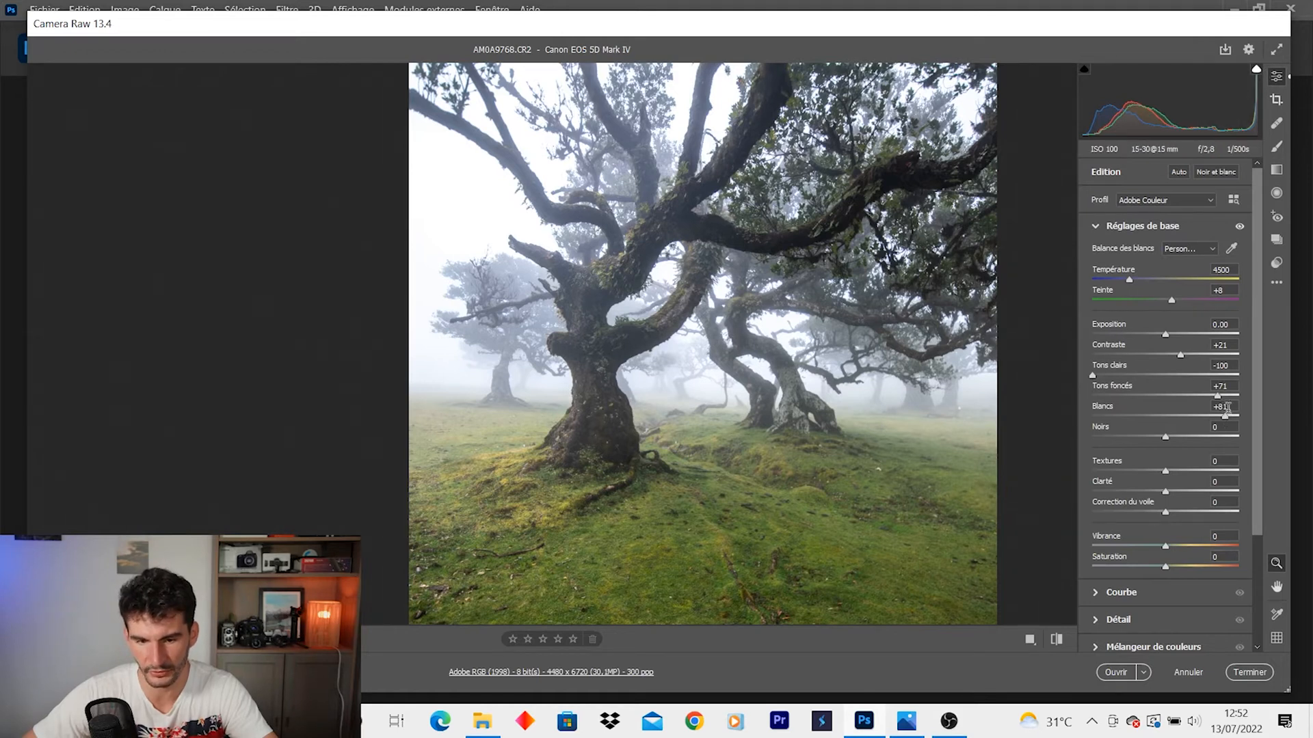
drag(1225, 415, 1207, 414)
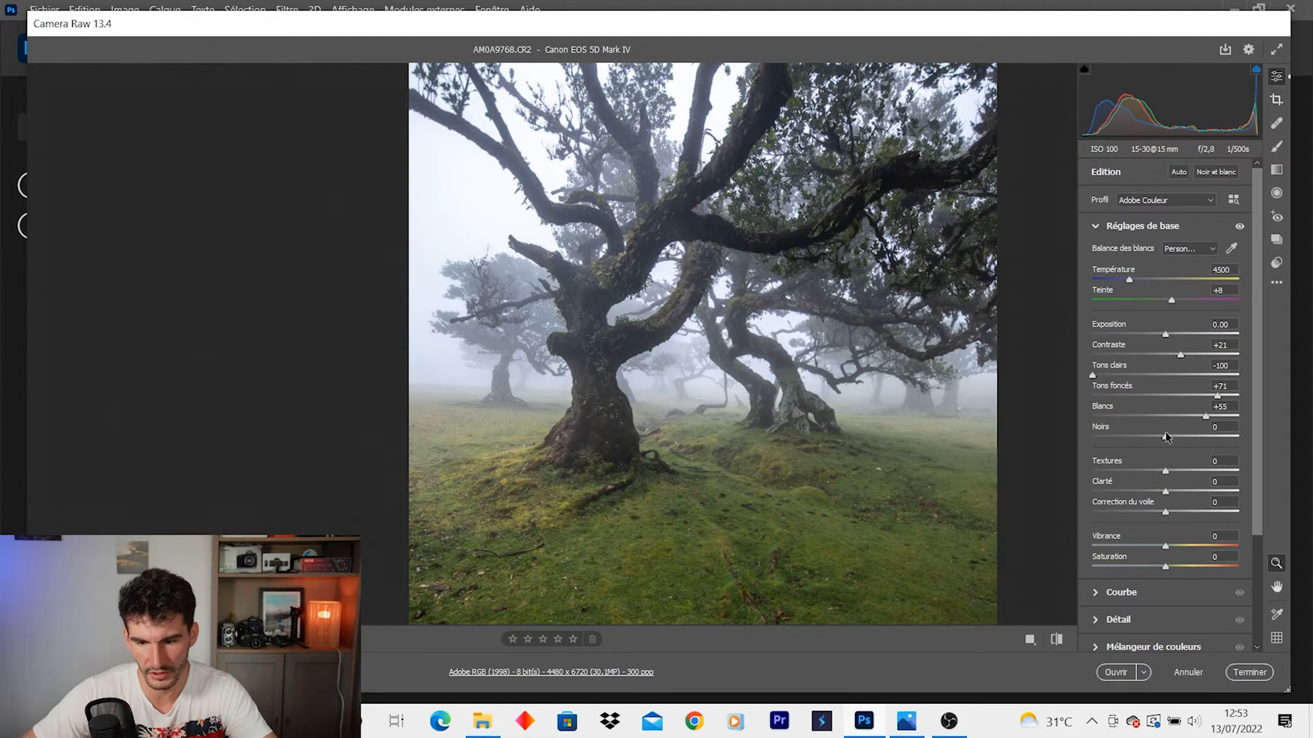
- Deepen the photo's blacks, settling on a value of -31
drag(1166, 437, 1150, 439)
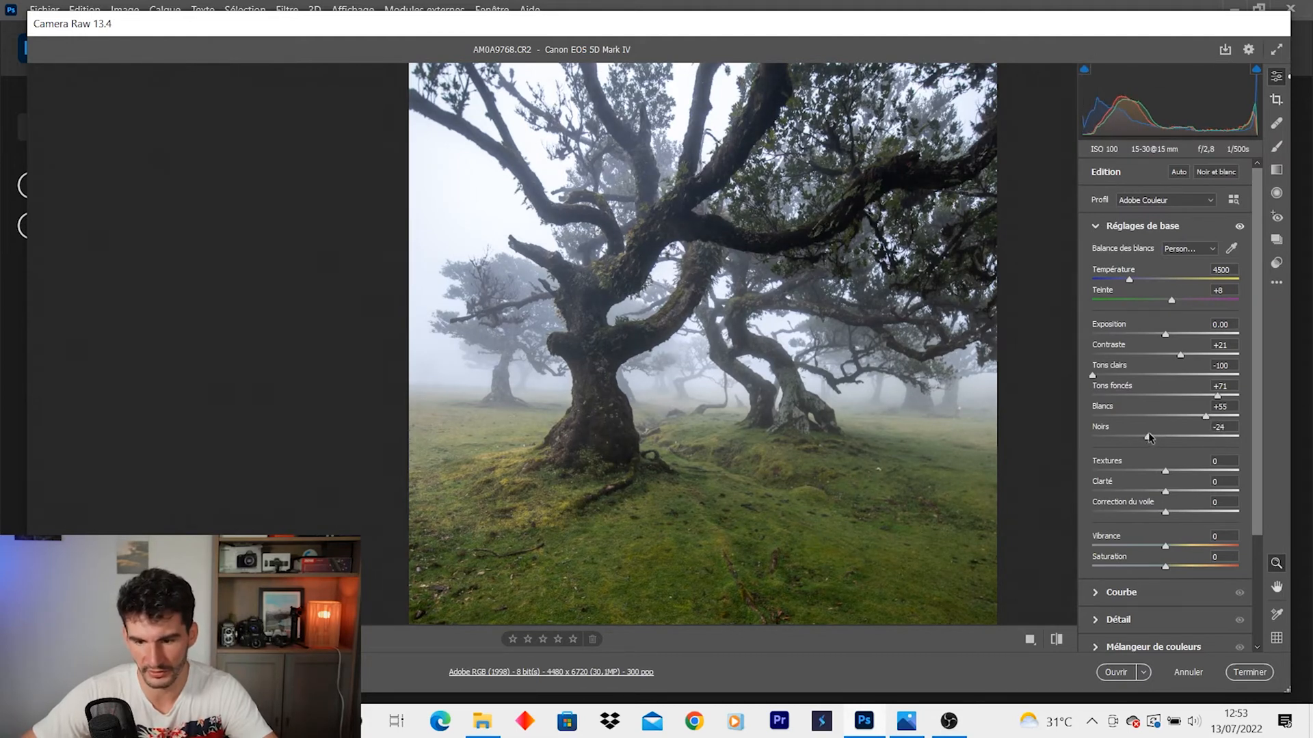
drag(1150, 438, 1131, 439)
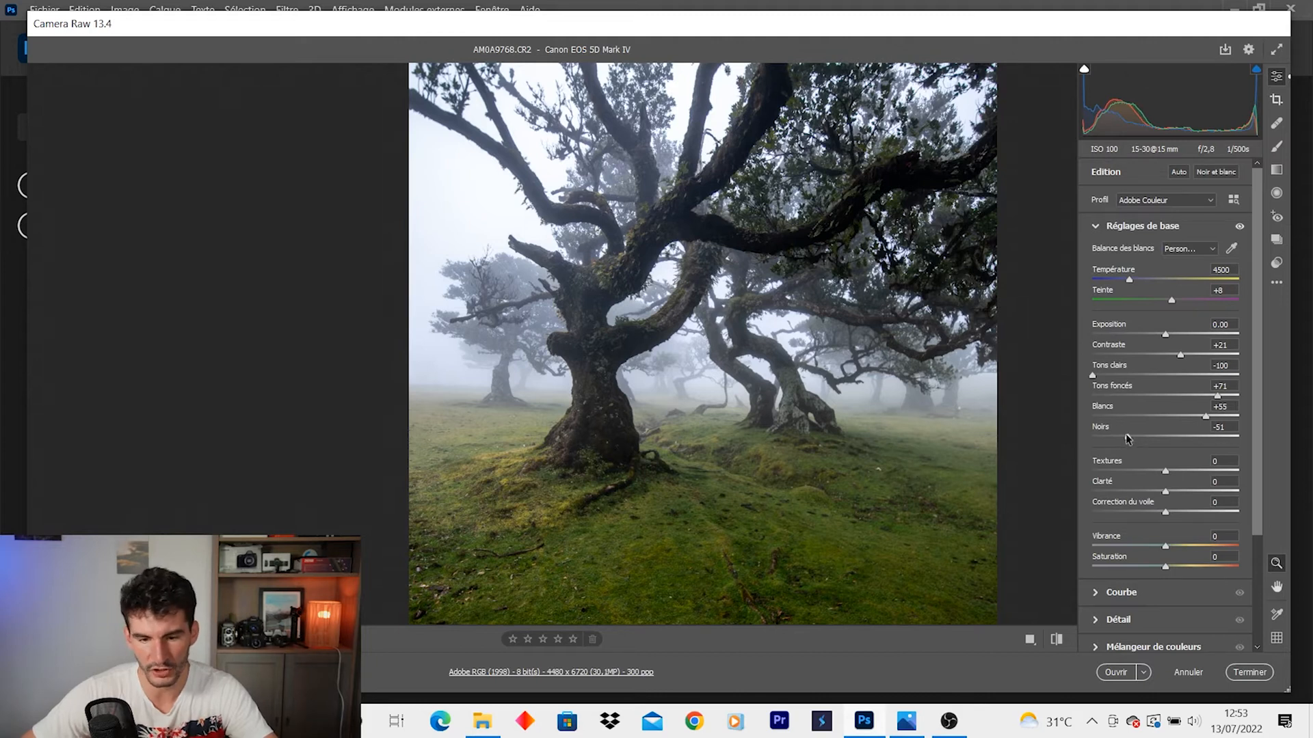
drag(1128, 438, 1141, 442)
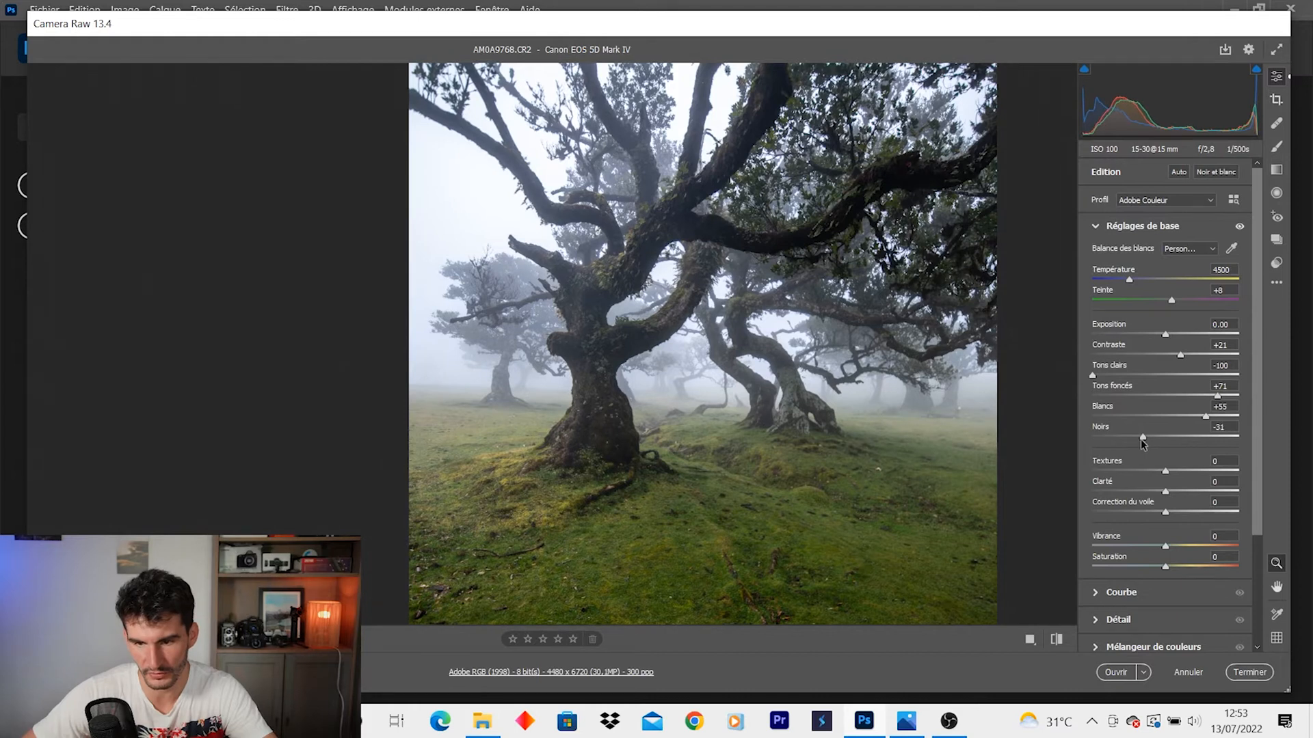
click(871, 448)
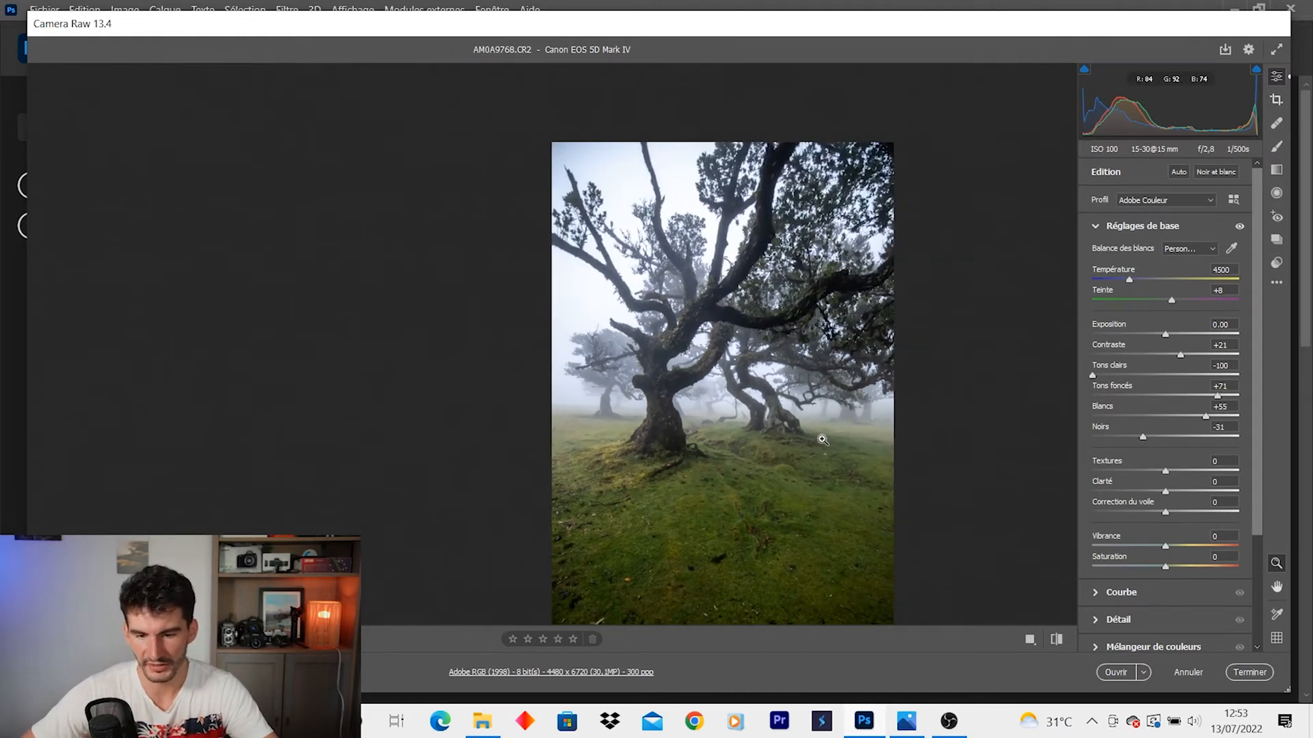
- Fine-tune the basic adjustments: temperature 4400, clarity +19, vibrance +35 and saturation -26
click(743, 432)
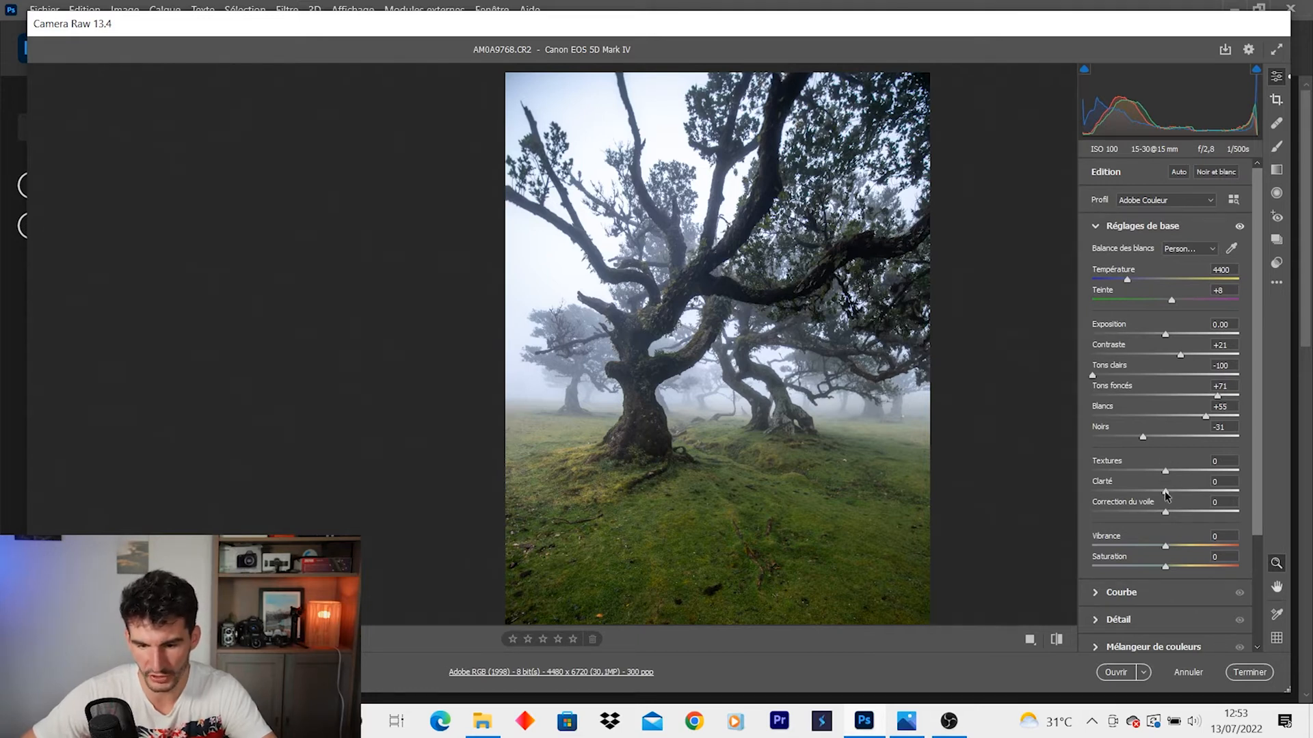
drag(1166, 492, 1182, 492)
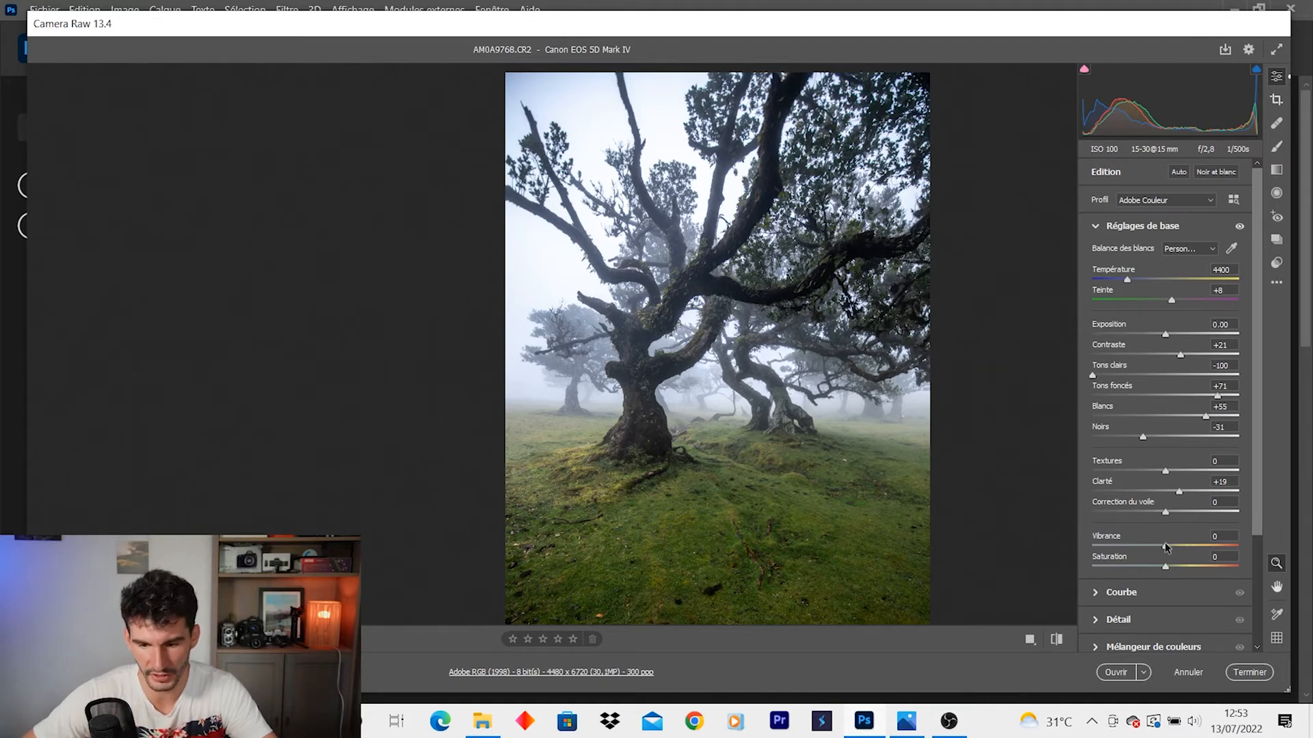
drag(1166, 547, 1145, 571)
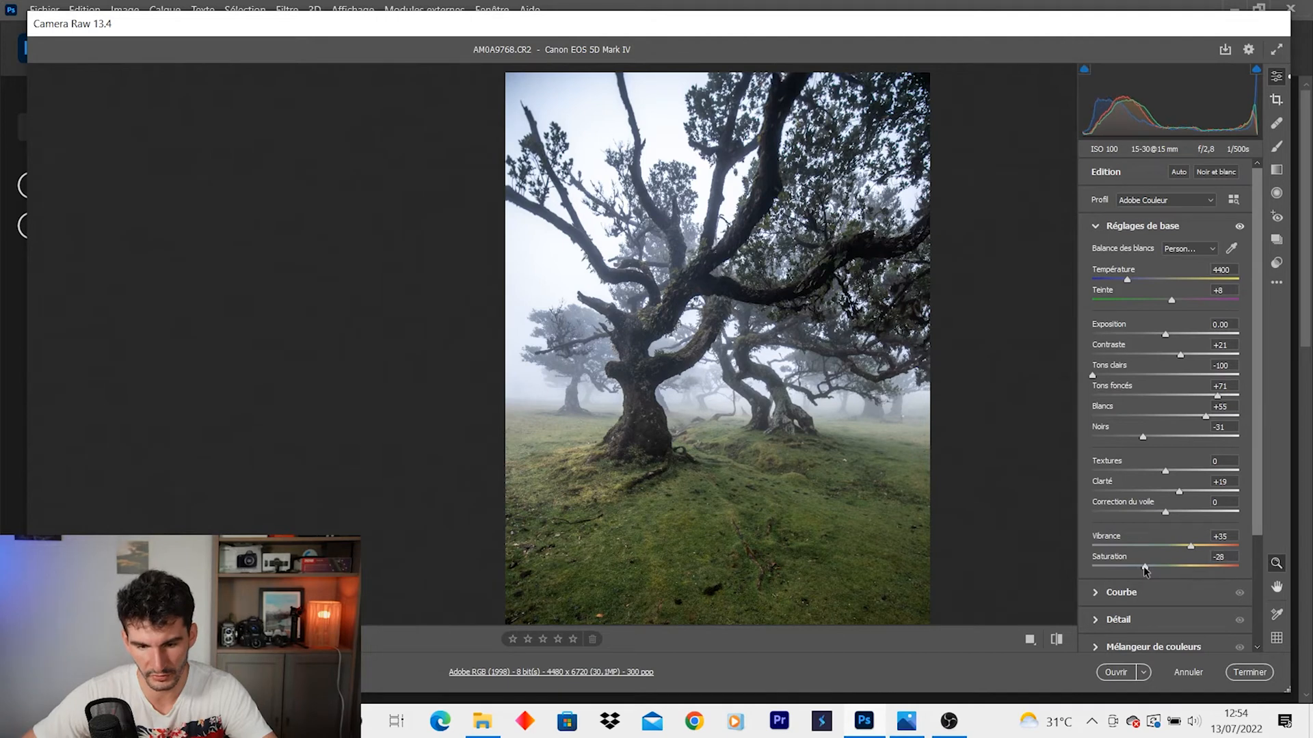
click(786, 491)
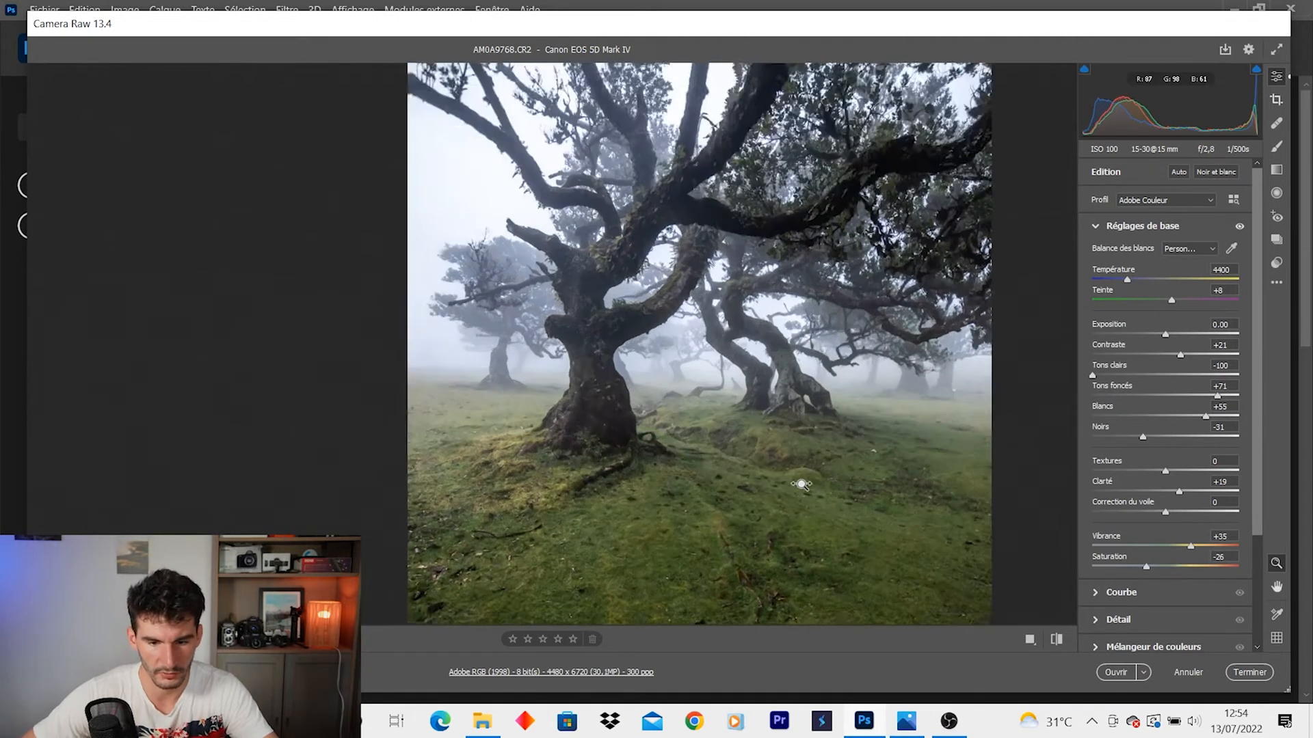
click(843, 458)
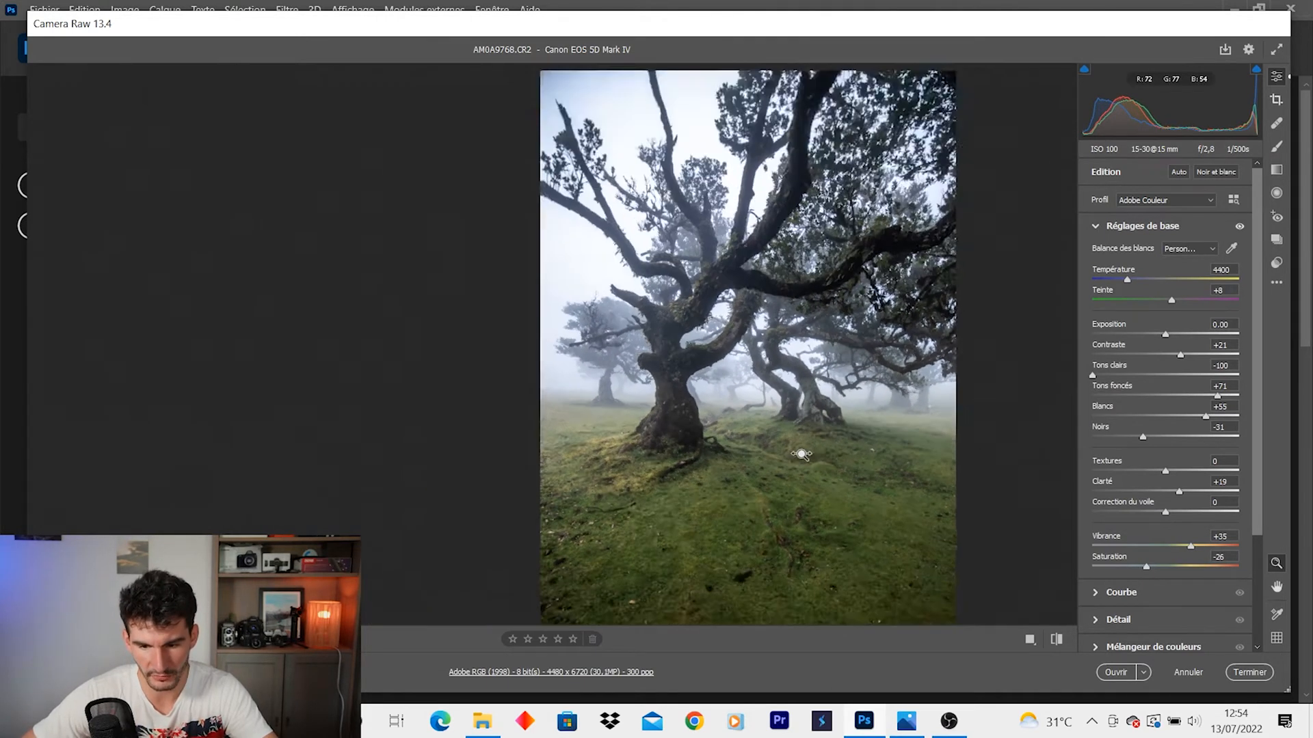
- Shape the point curve into an S with a raised highlight point, a midtone at input 128, output 127, and a shadow point at 62, 51
click(1121, 592)
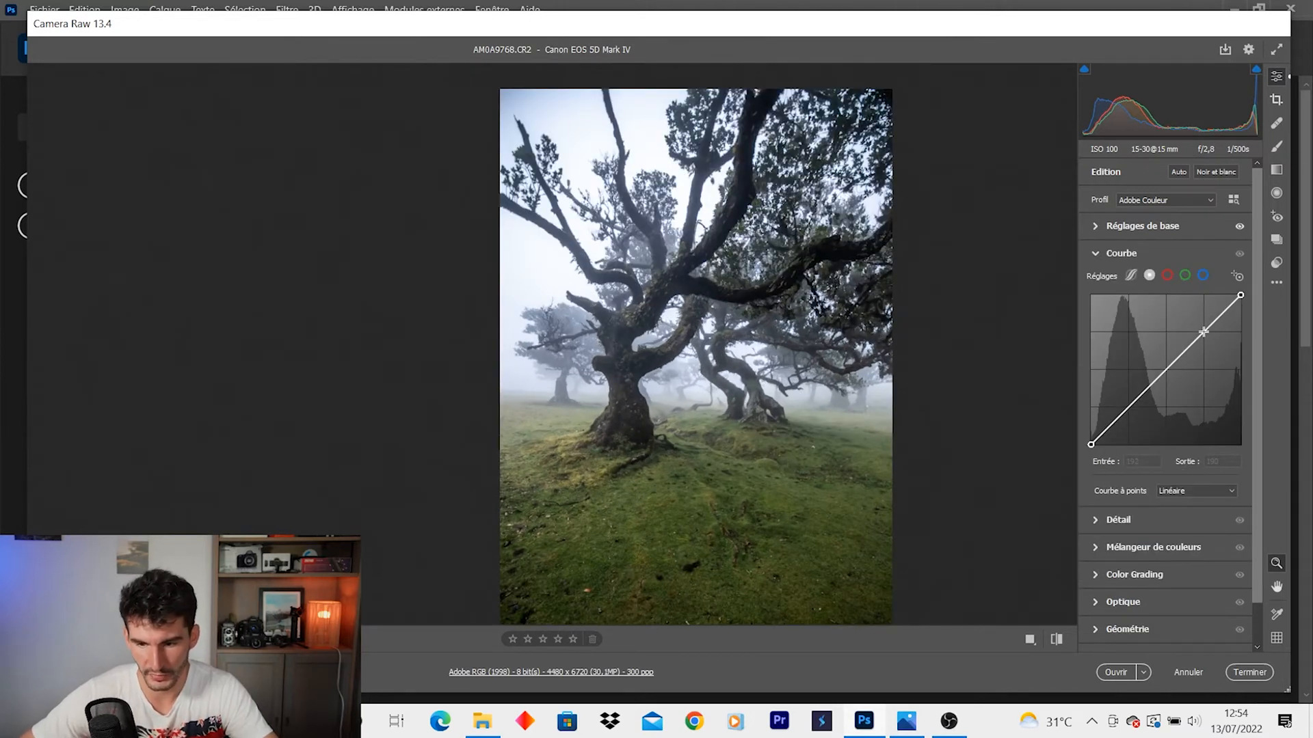
drag(1202, 331, 1201, 326)
click(1166, 369)
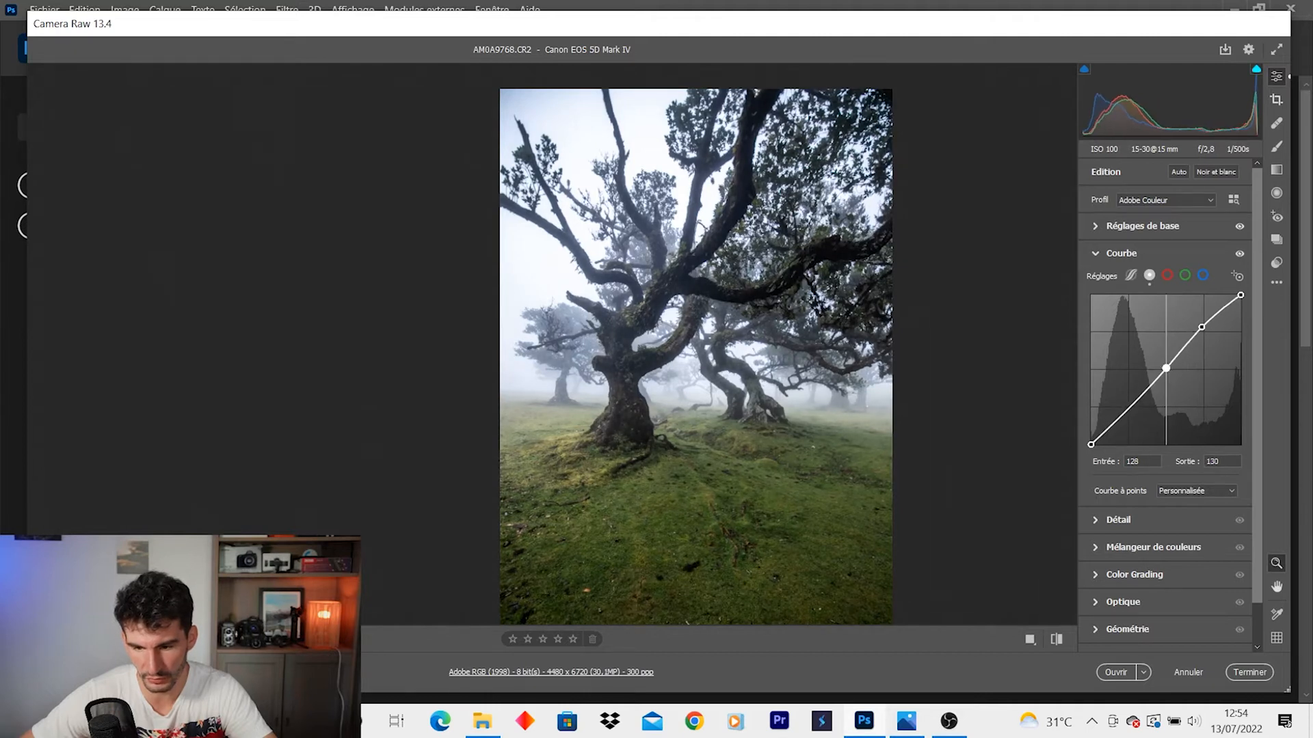
drag(1167, 369, 1166, 370)
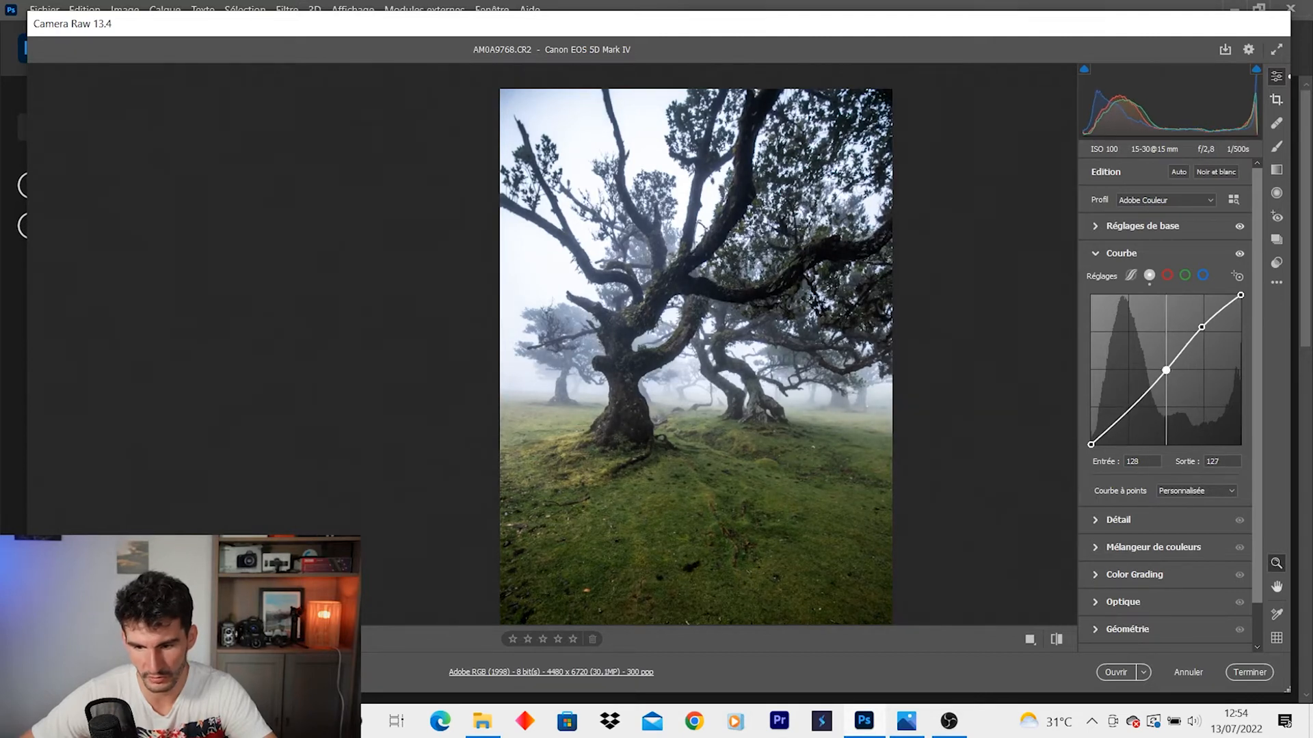
drag(1127, 414, 1127, 414)
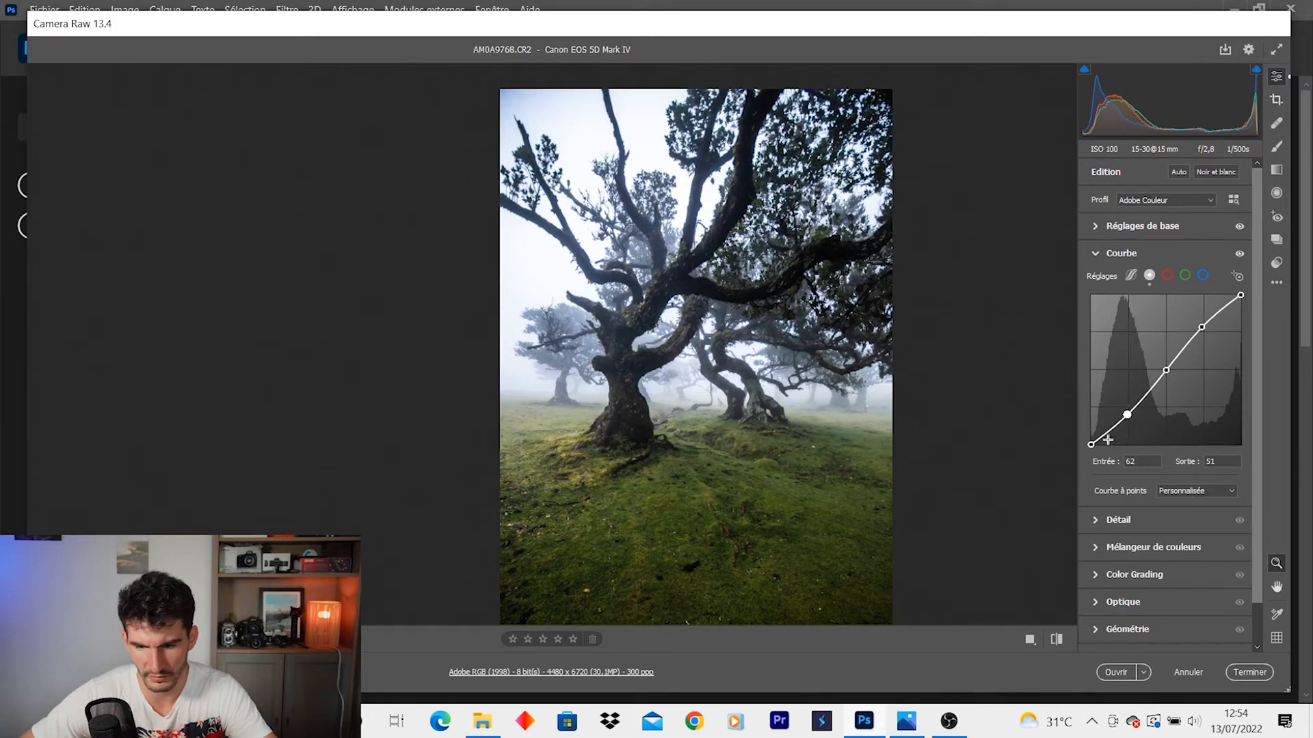
- Add a curve point in the darkest tones and raise the black point's output to 17 for a faded look
click(1107, 437)
mouse_move(1091, 445)
mouse_down()
mouse_move(1104, 434)
mouse_move(1091, 435)
mouse_up()
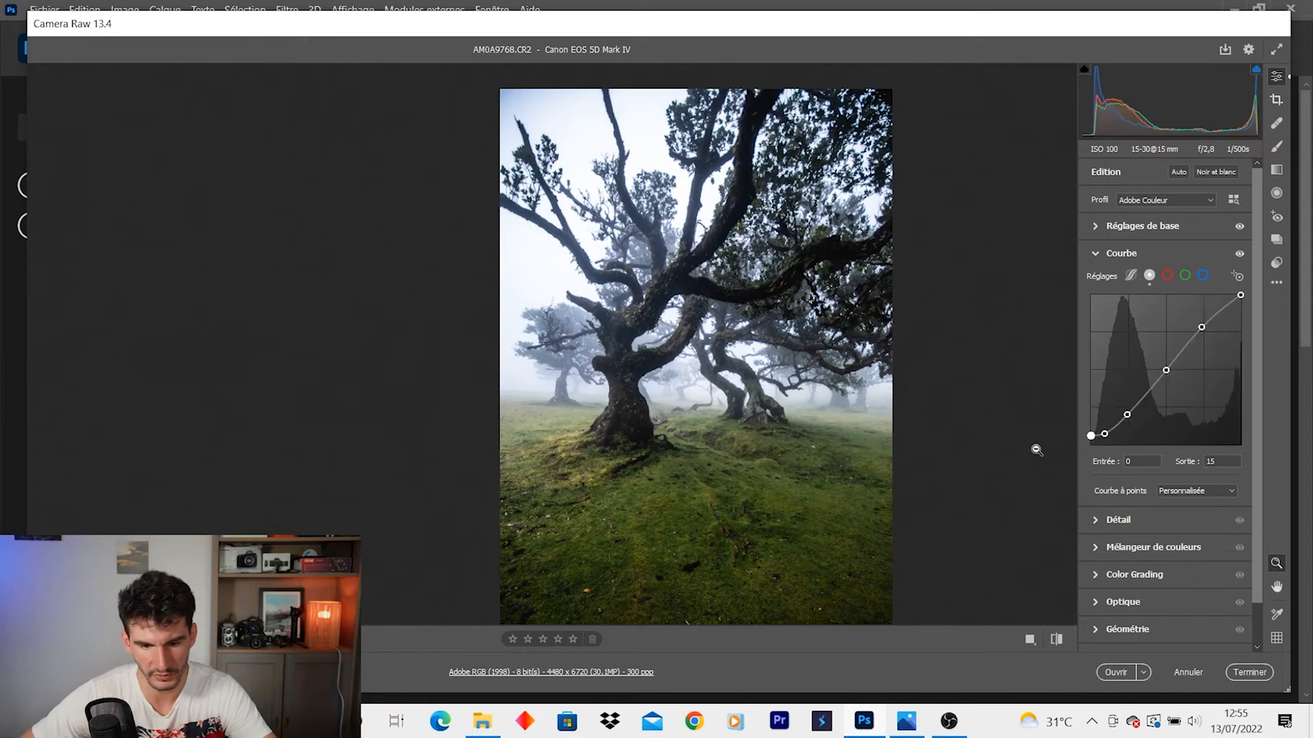
click(735, 451)
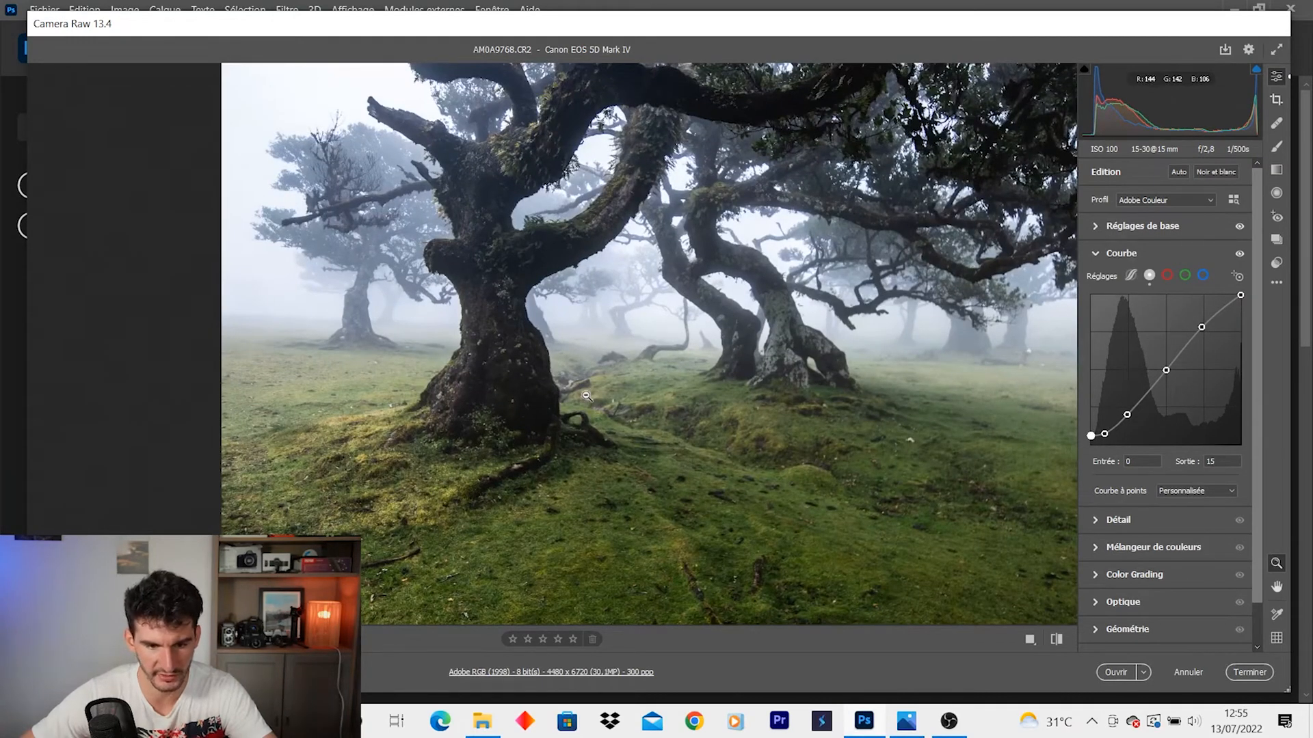
click(535, 393)
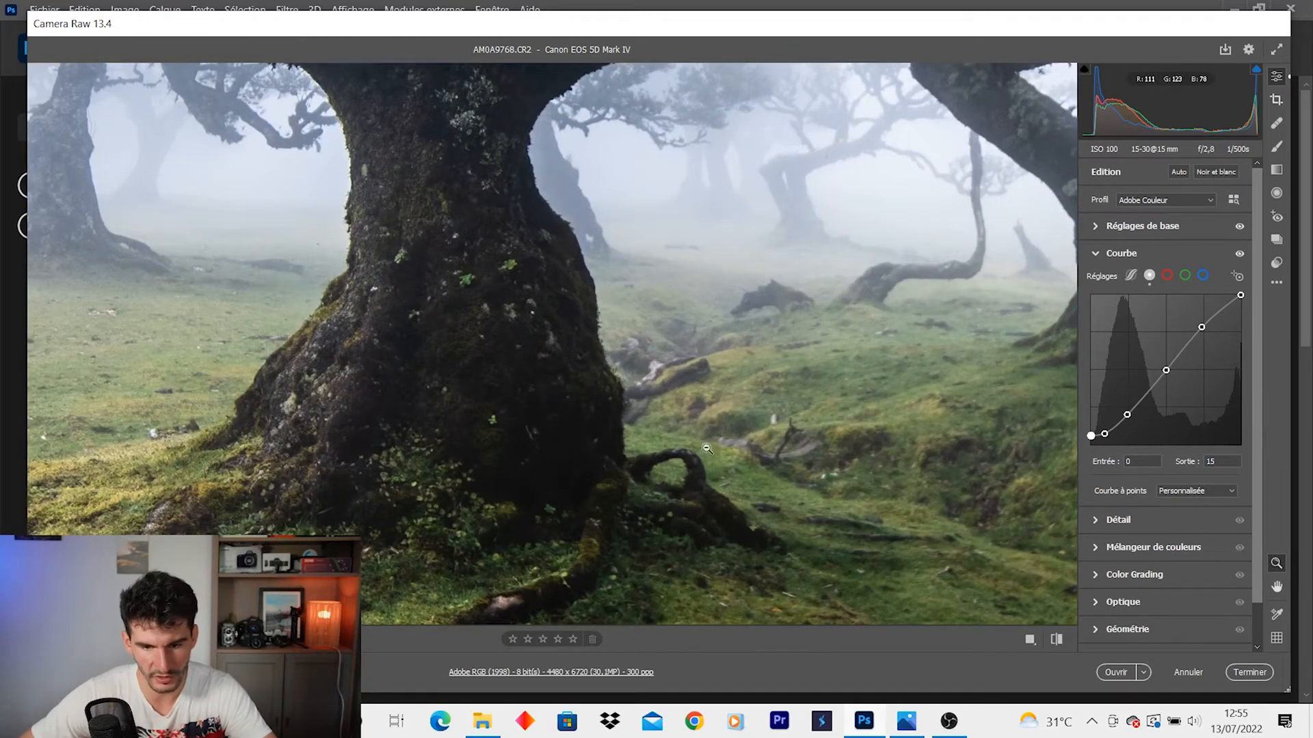
drag(1089, 439, 1090, 433)
click(710, 419)
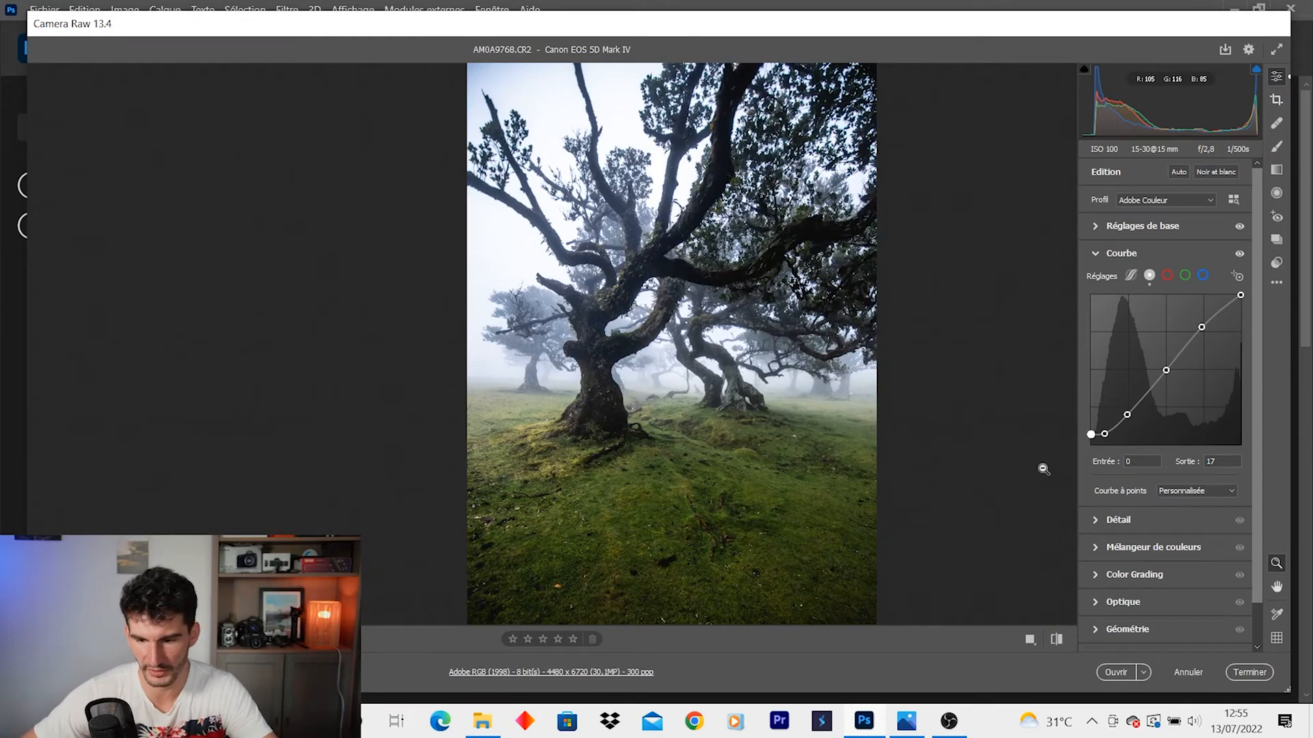
- In the color mixer, set the purple hue to -100, and the blue saturation to +15 and luminance to -24
click(1129, 548)
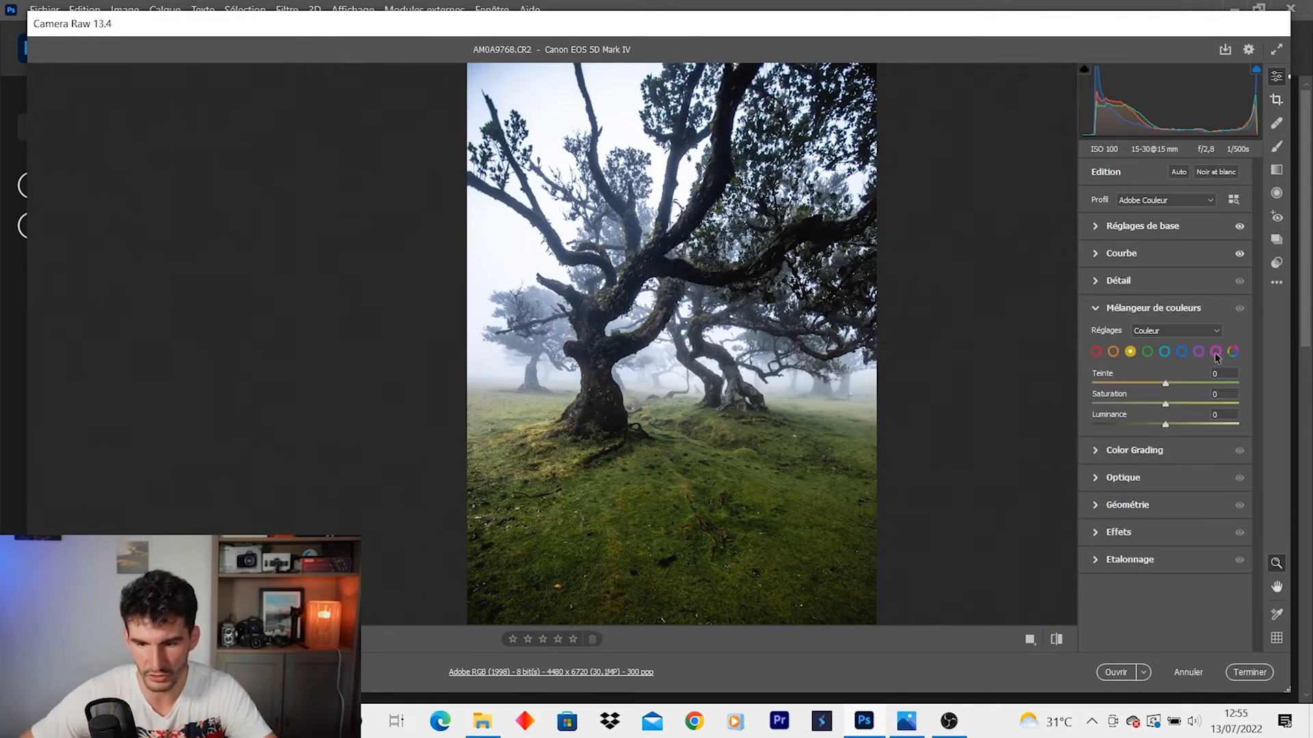
click(1199, 351)
drag(1163, 383, 1093, 383)
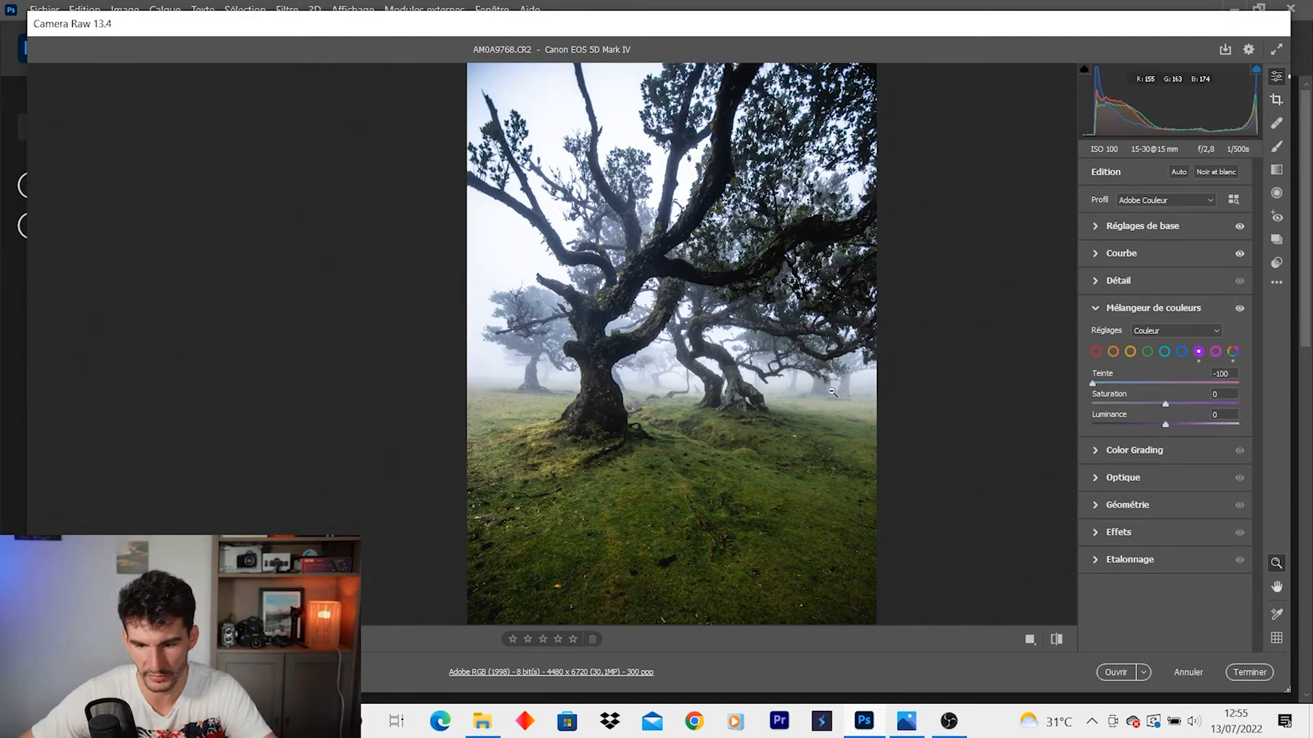
click(1182, 352)
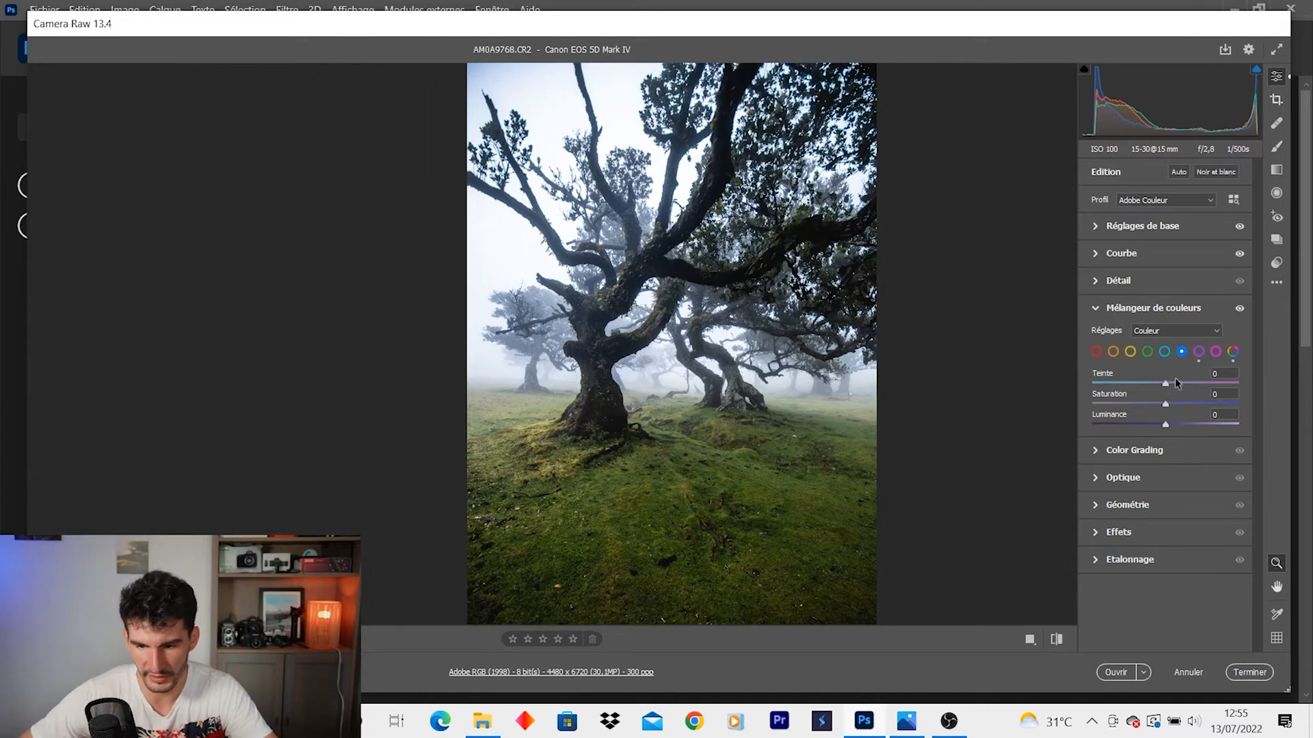
drag(1165, 403, 1147, 427)
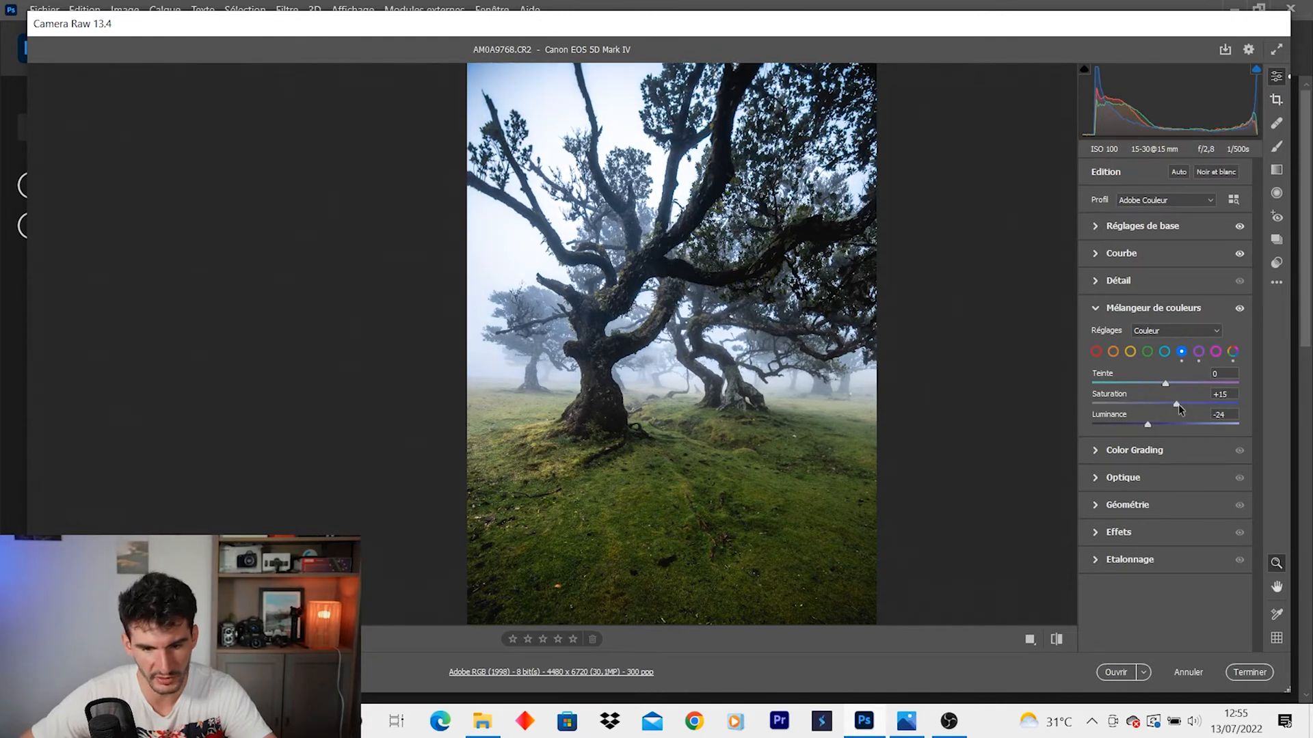
- Set the aqua hue to +9 in the color mixer, leaving its saturation at 0
click(1164, 352)
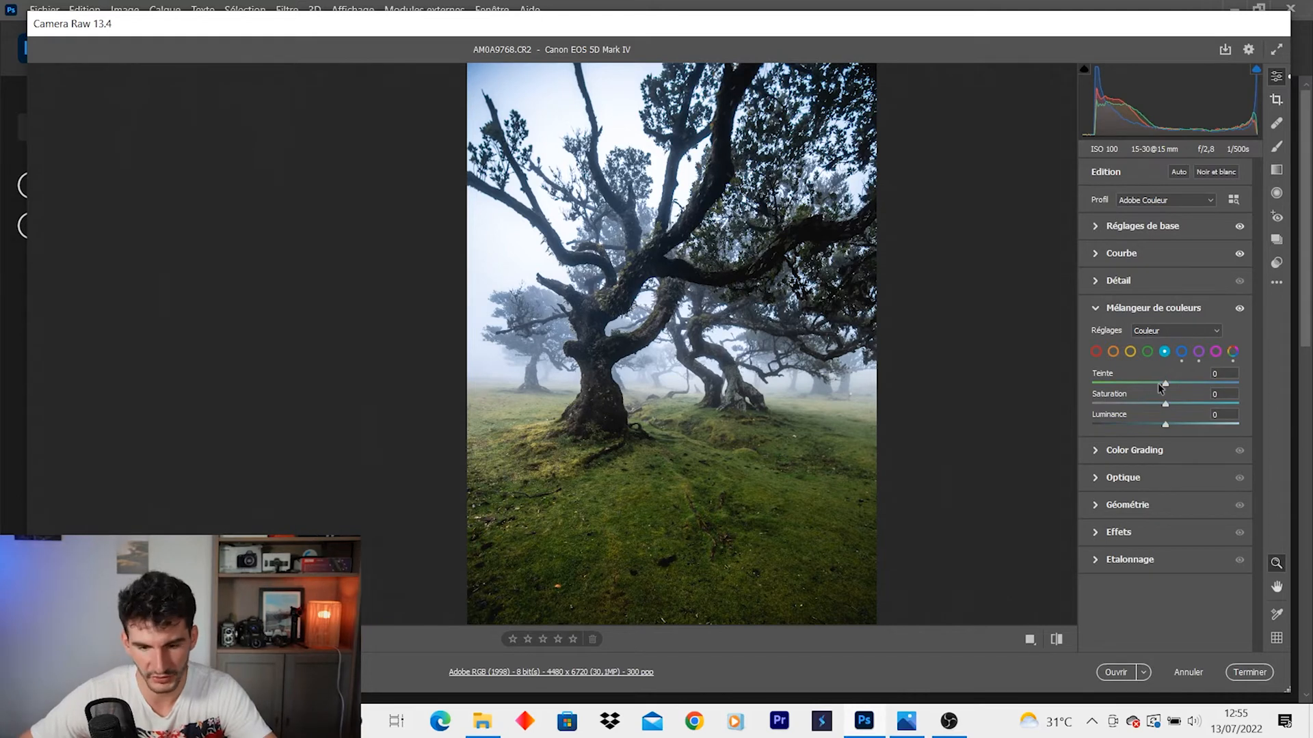
mouse_move(1165, 385)
mouse_down()
mouse_move(1198, 387)
mouse_move(1172, 389)
mouse_move(1210, 404)
mouse_move(1013, 413)
mouse_move(1161, 404)
mouse_up()
double_click(1161, 404)
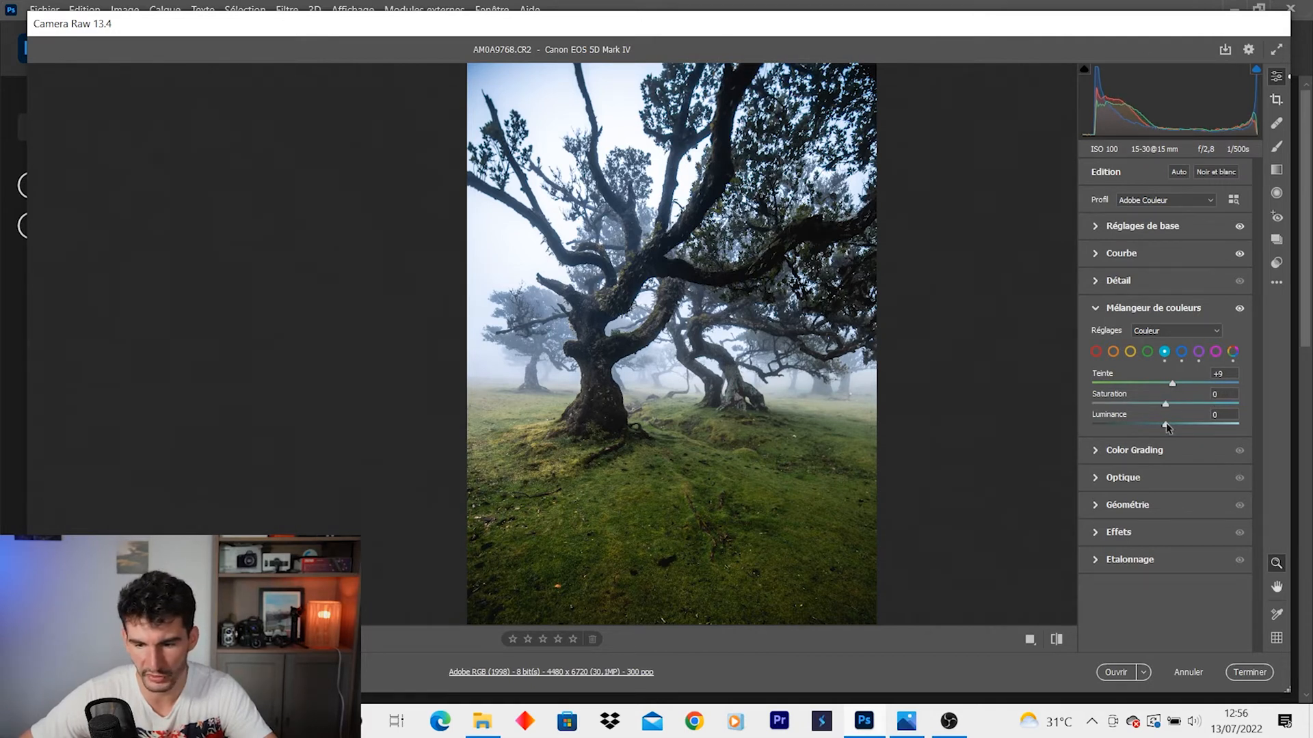
- Set the green hue to +20 and the green saturation to -100 in the color mixer
click(1147, 353)
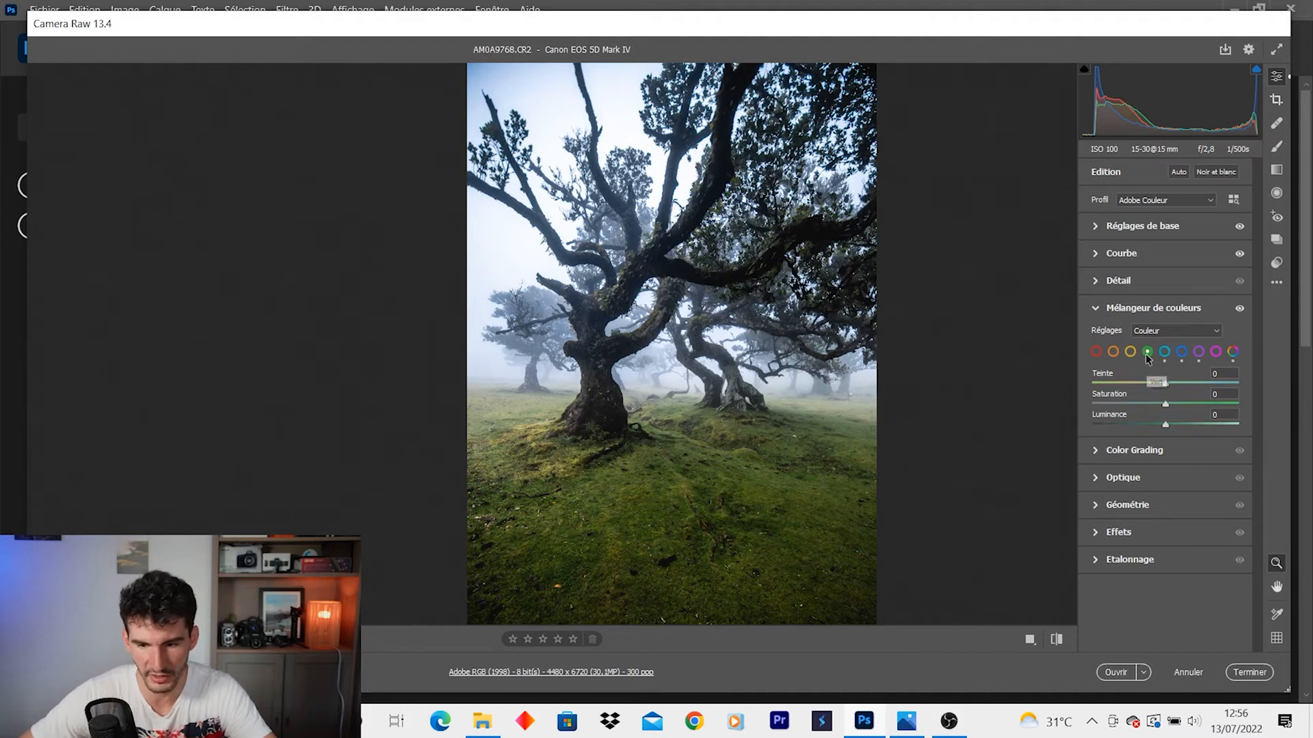
click(710, 479)
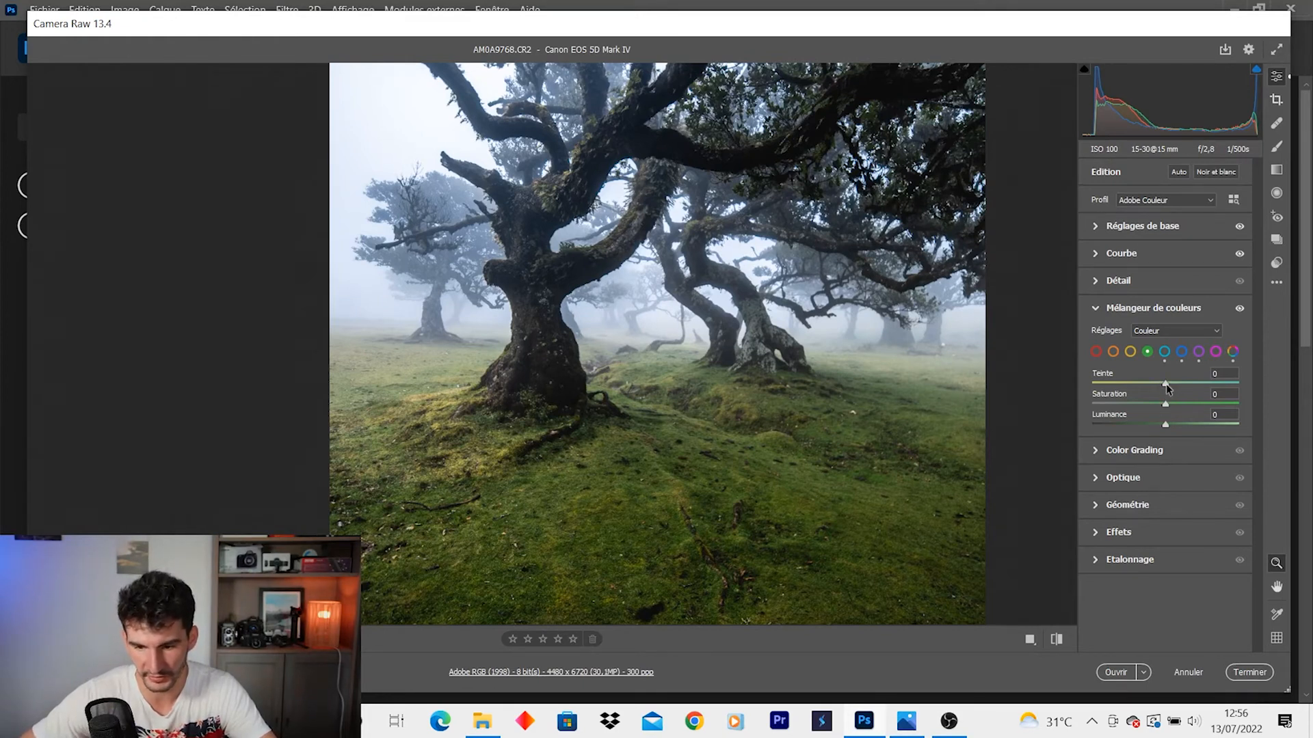
drag(1165, 384, 1178, 384)
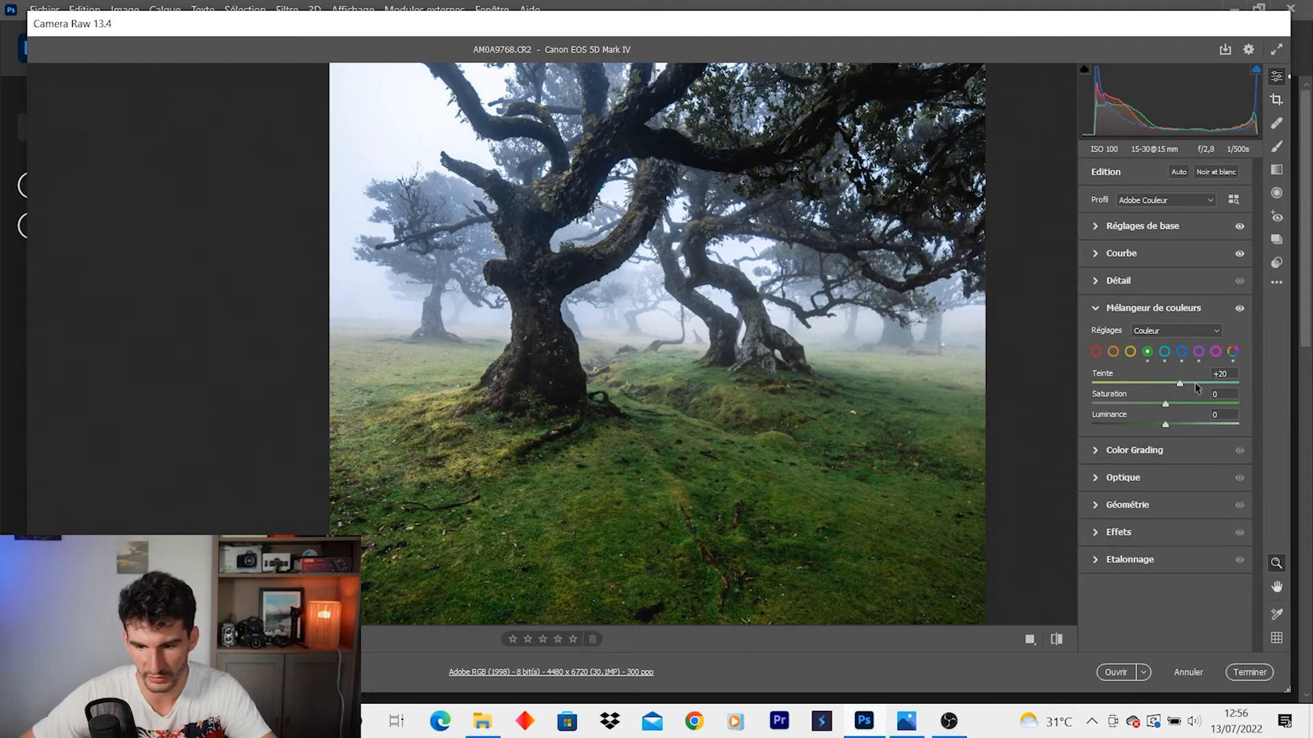
drag(1163, 404, 1087, 405)
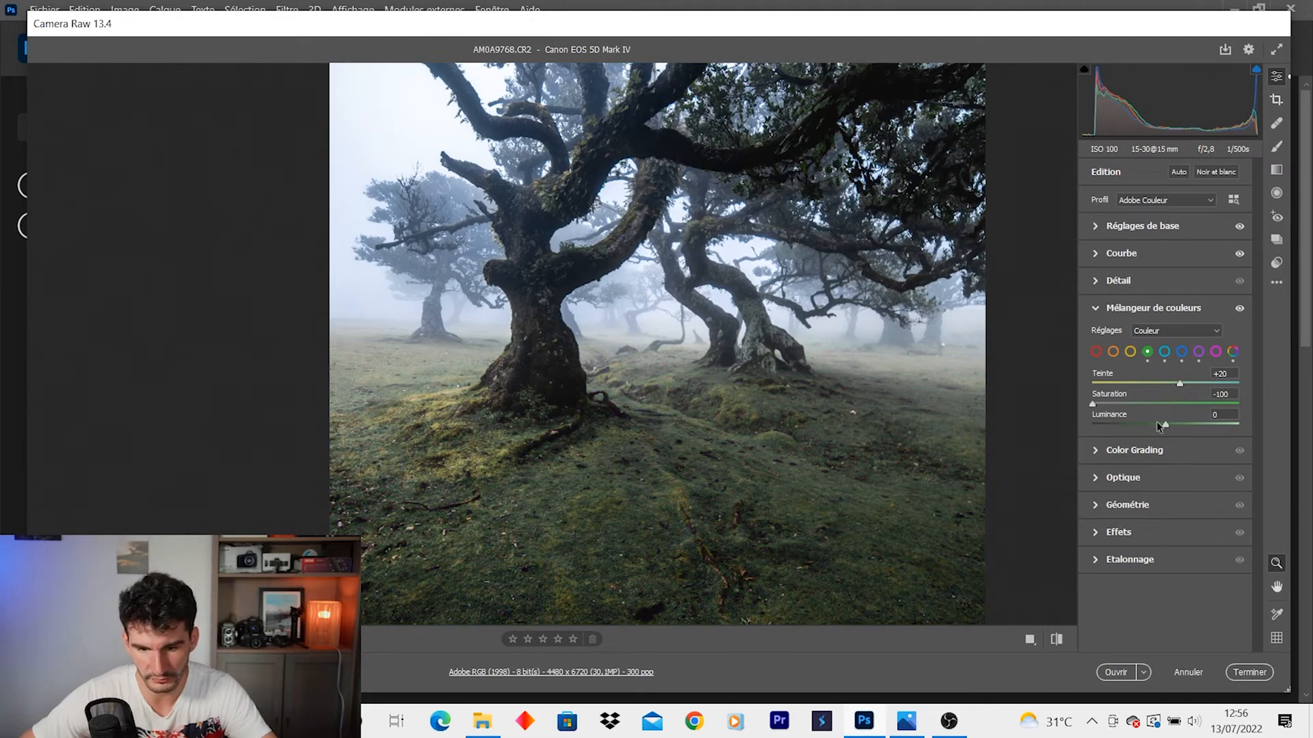
- Set the green luminance to -46 in the color mixer
drag(1161, 424, 1132, 426)
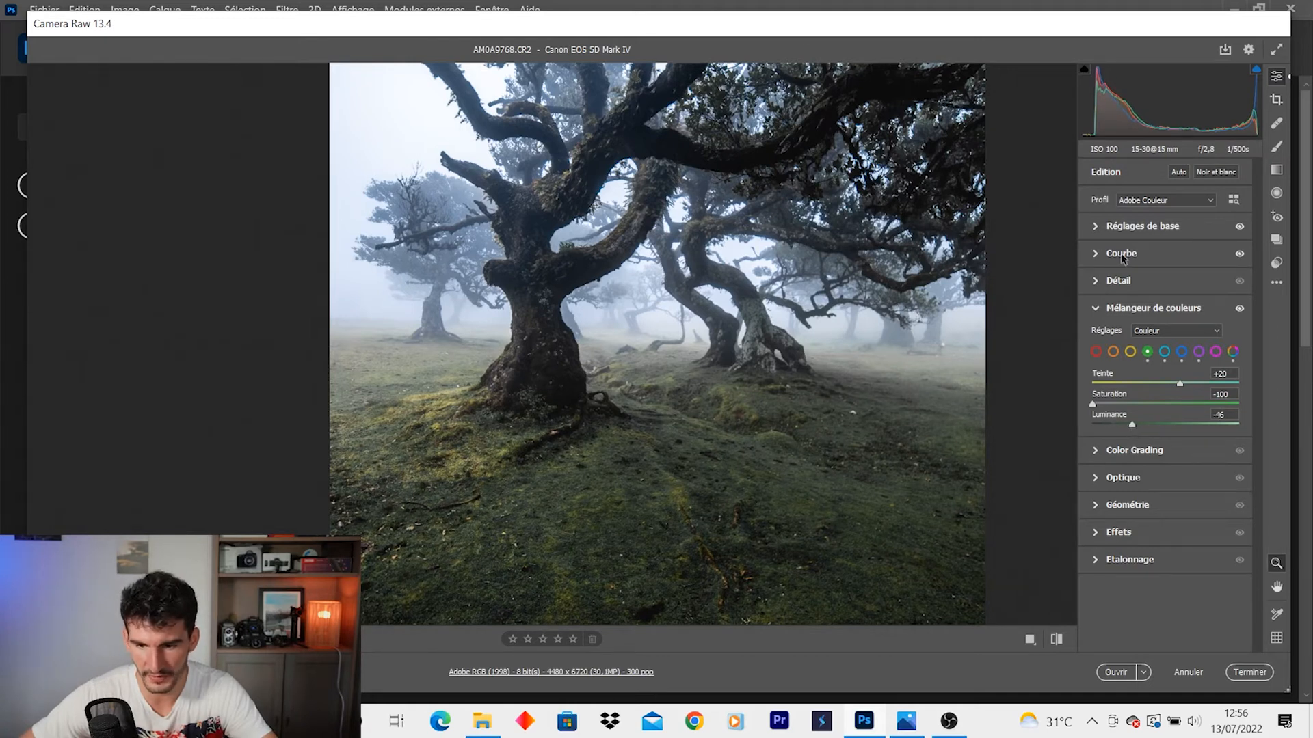
scroll(757, 457, up, 2)
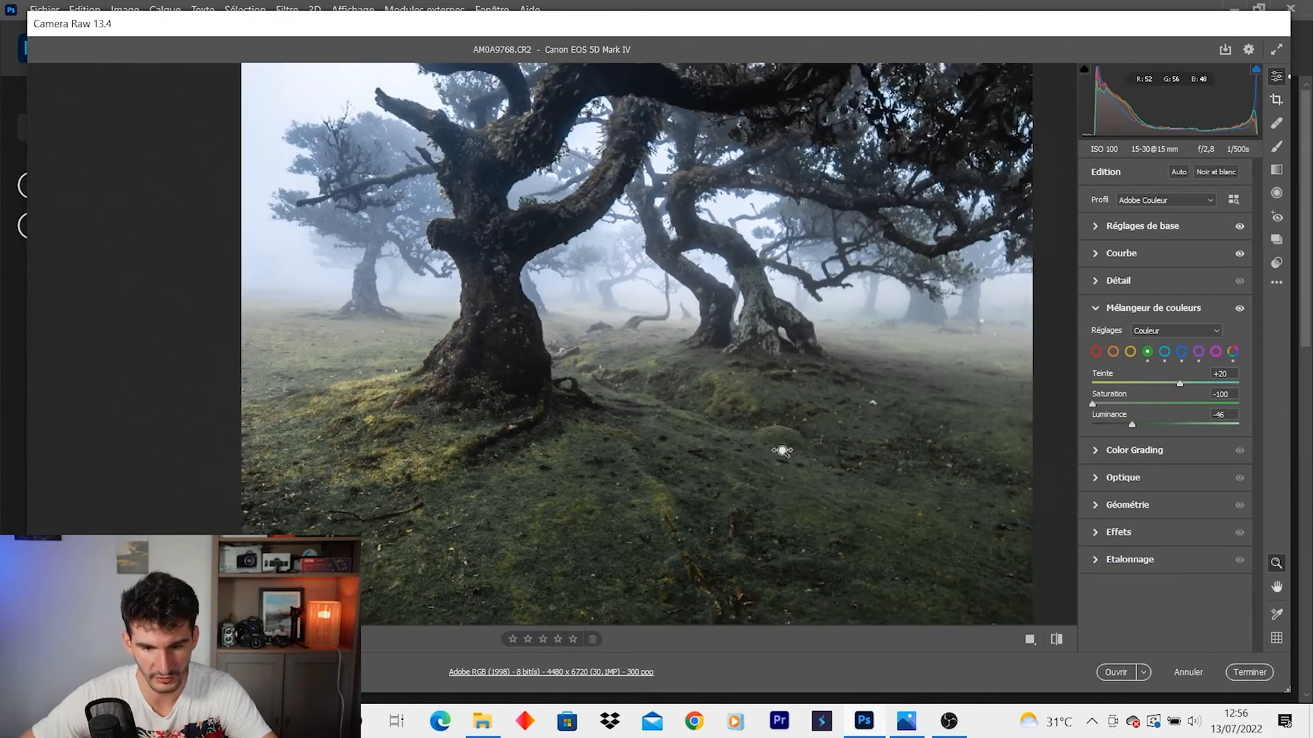
scroll(781, 450, down, 2)
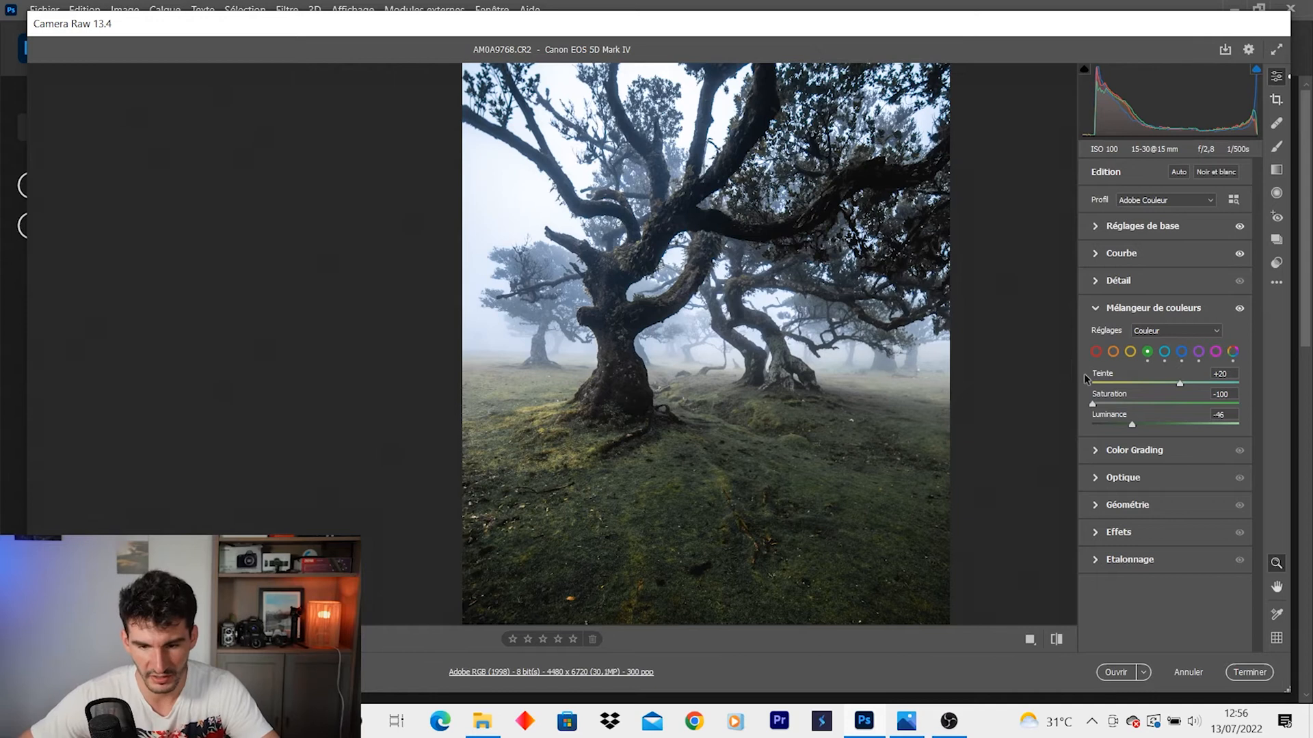
- Set the yellow hue to -46, saturation to +64 and luminance to +21 in the color mixer
click(1132, 353)
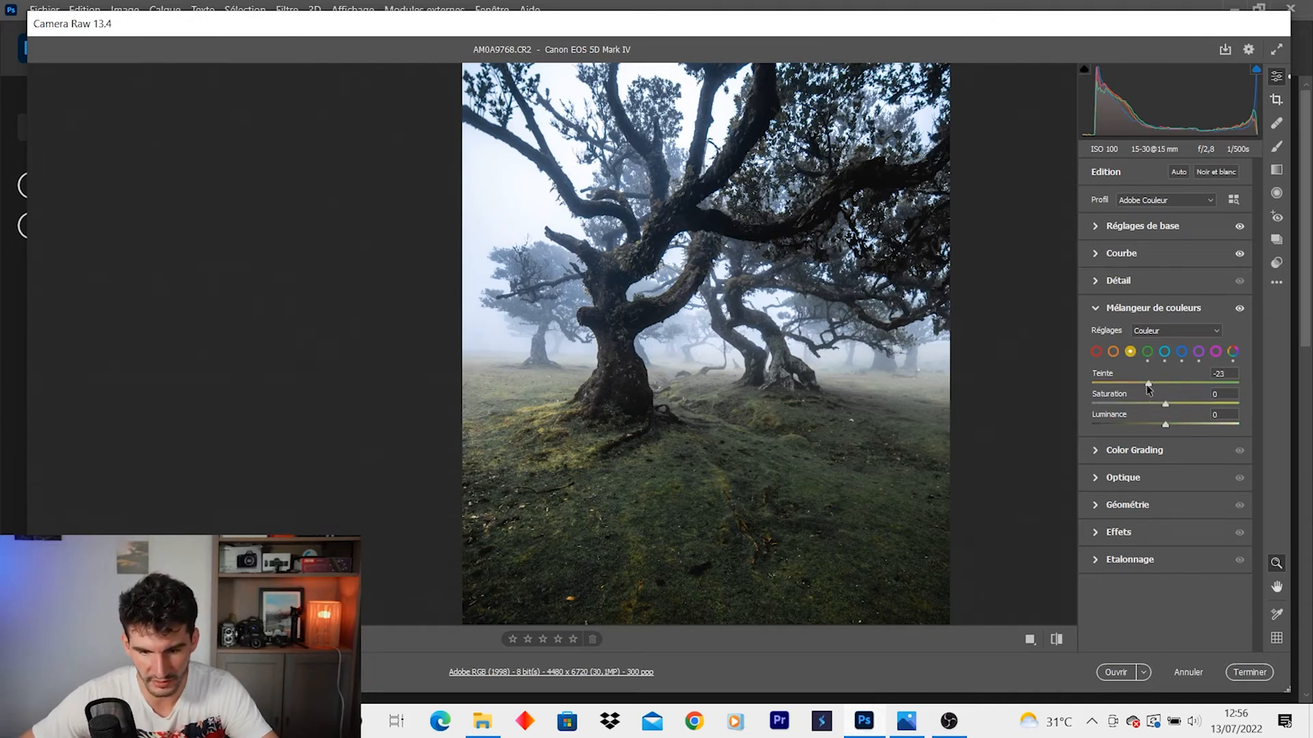
drag(1132, 384, 1215, 412)
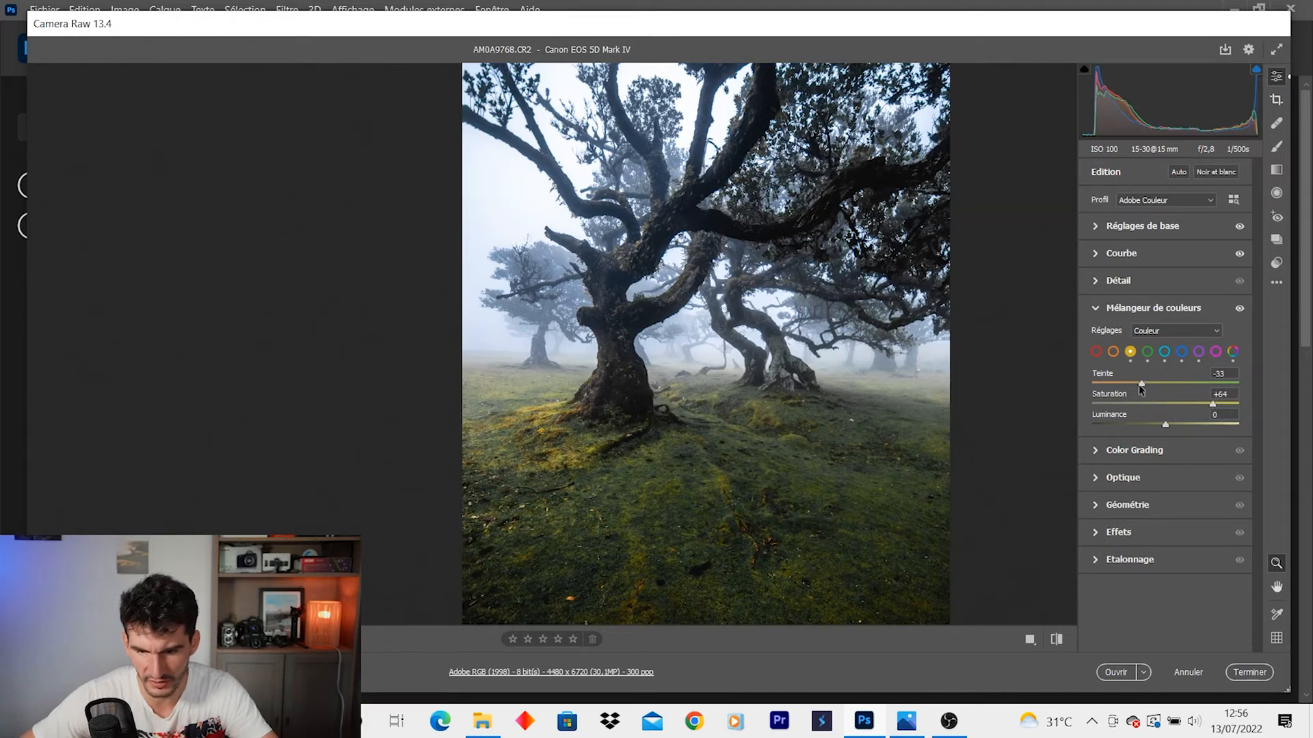
drag(1155, 381, 1123, 385)
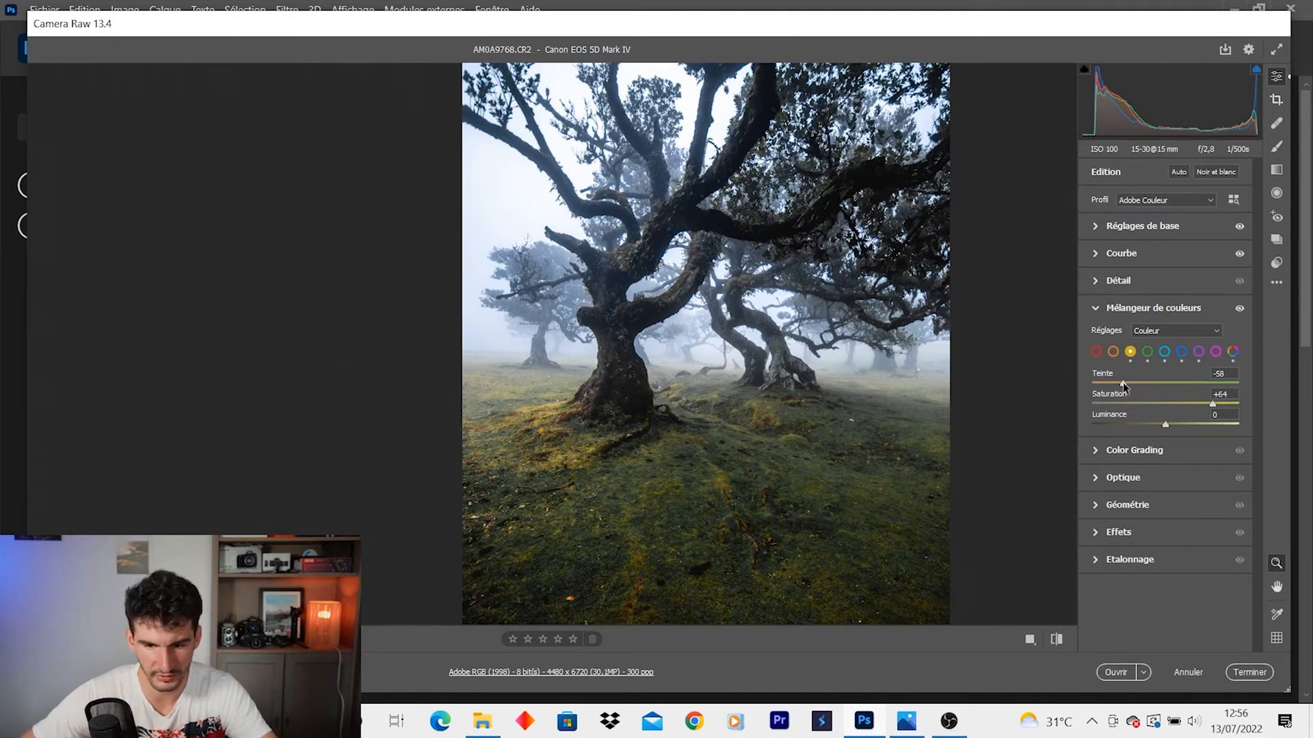
drag(1123, 383, 1171, 427)
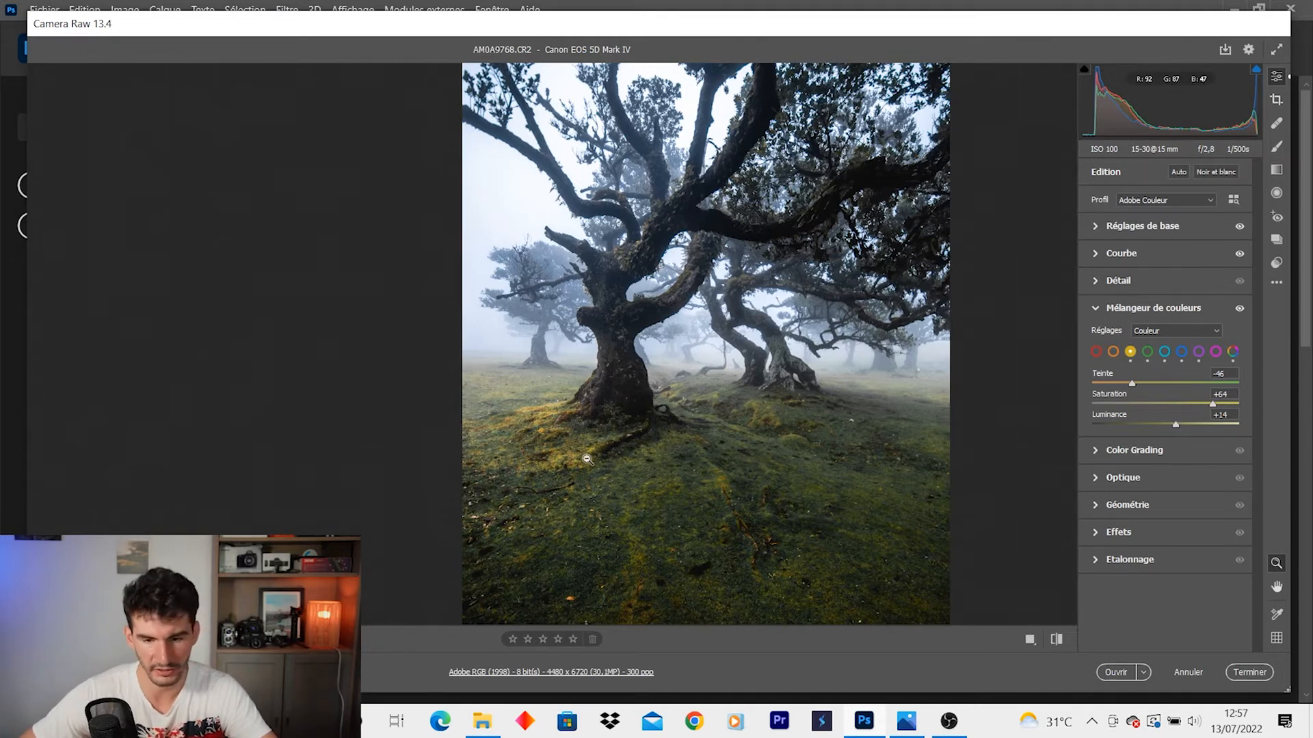
drag(1176, 427, 1182, 429)
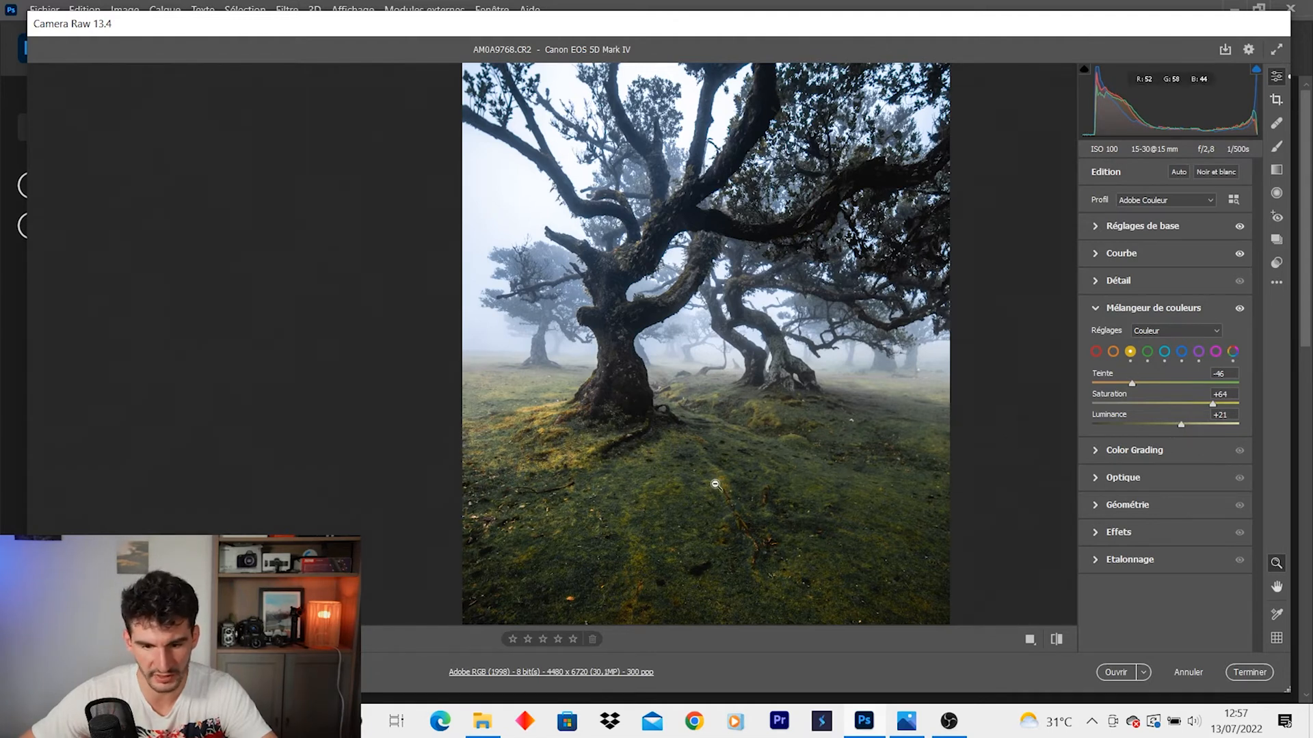
- Set the orange saturation to +100 and the orange luminance to +10 in the color mixer
click(1113, 352)
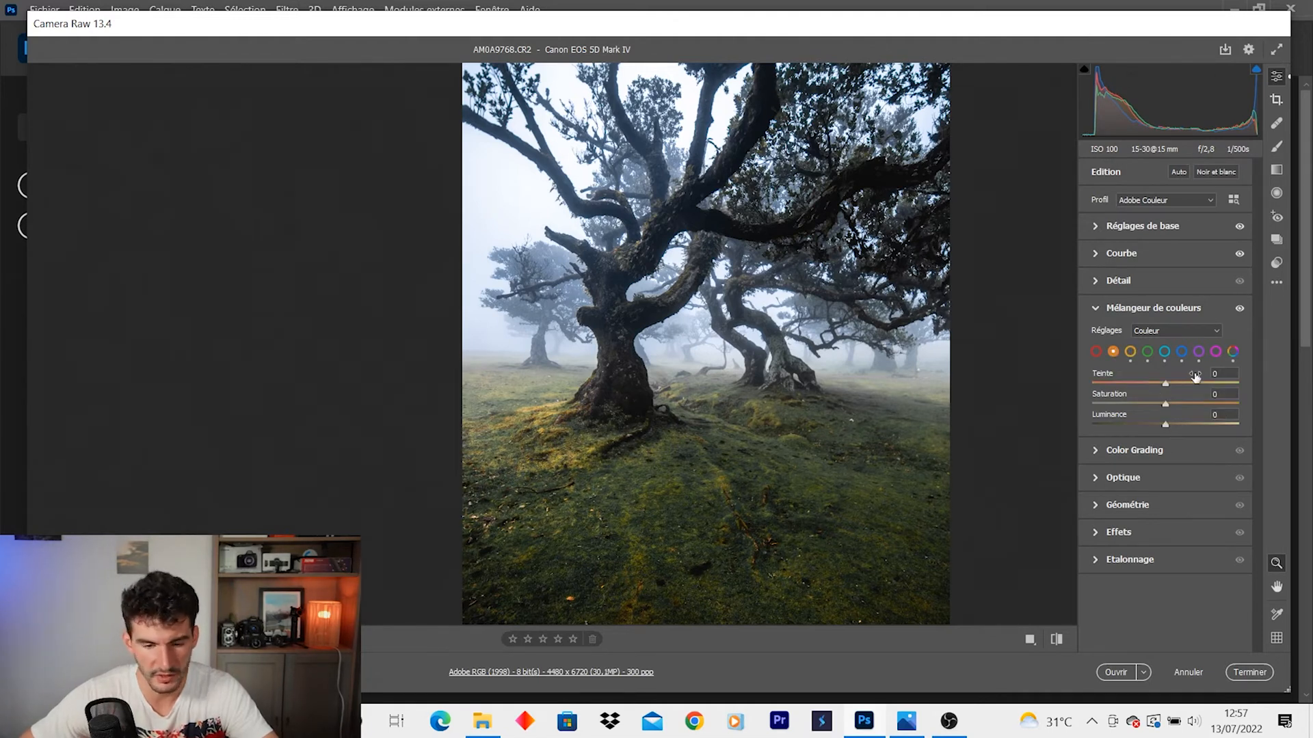
drag(1165, 404, 1310, 409)
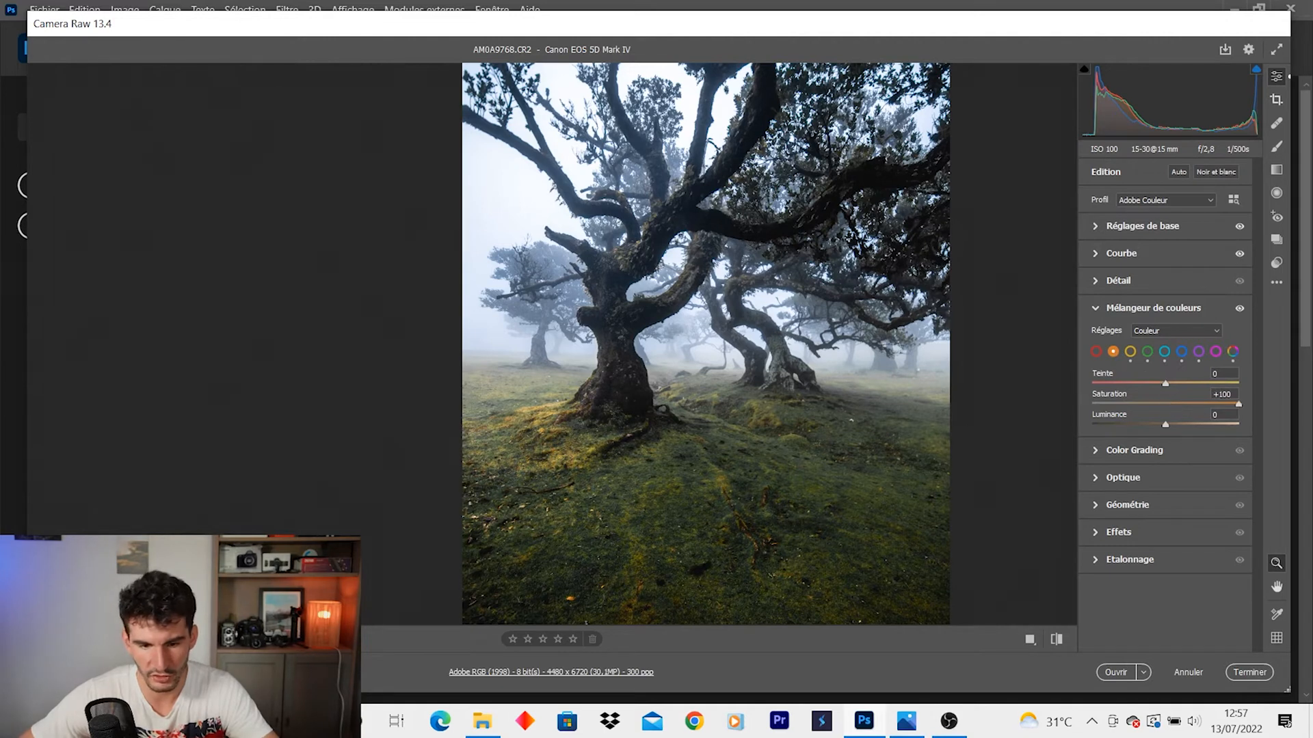
click(736, 387)
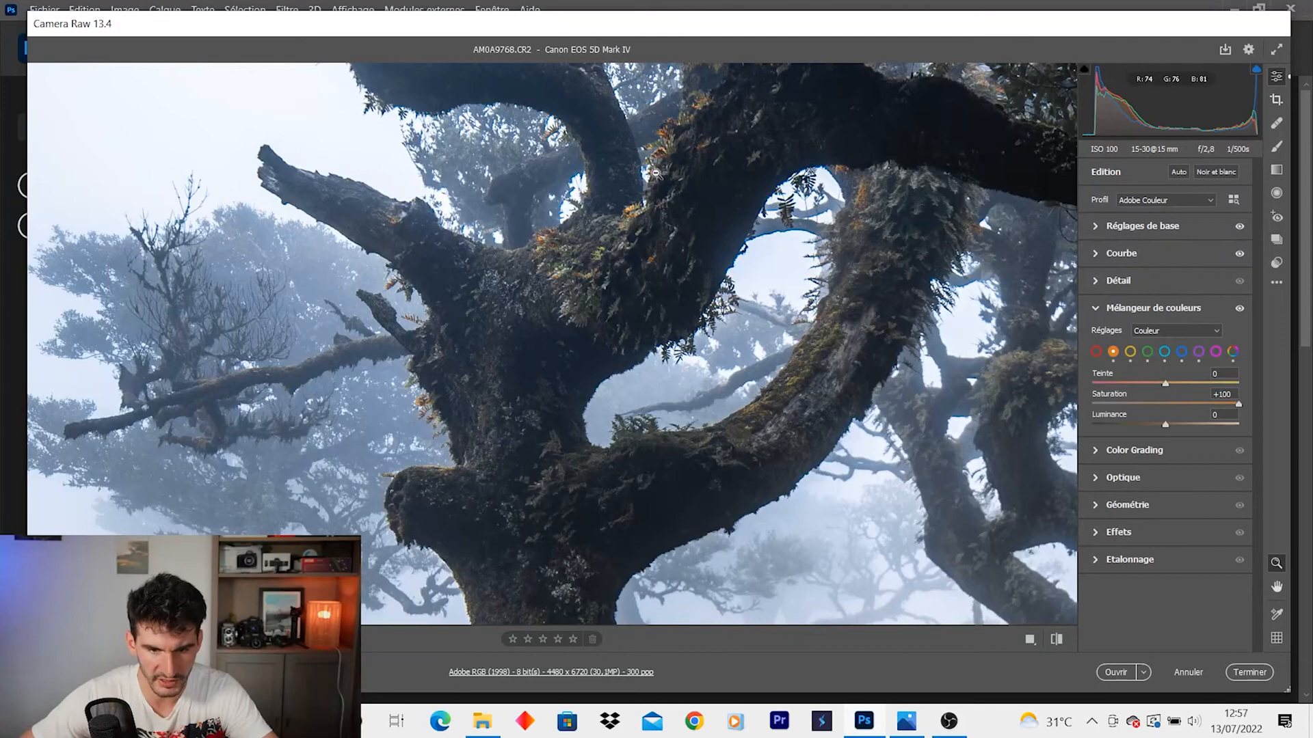
click(661, 403)
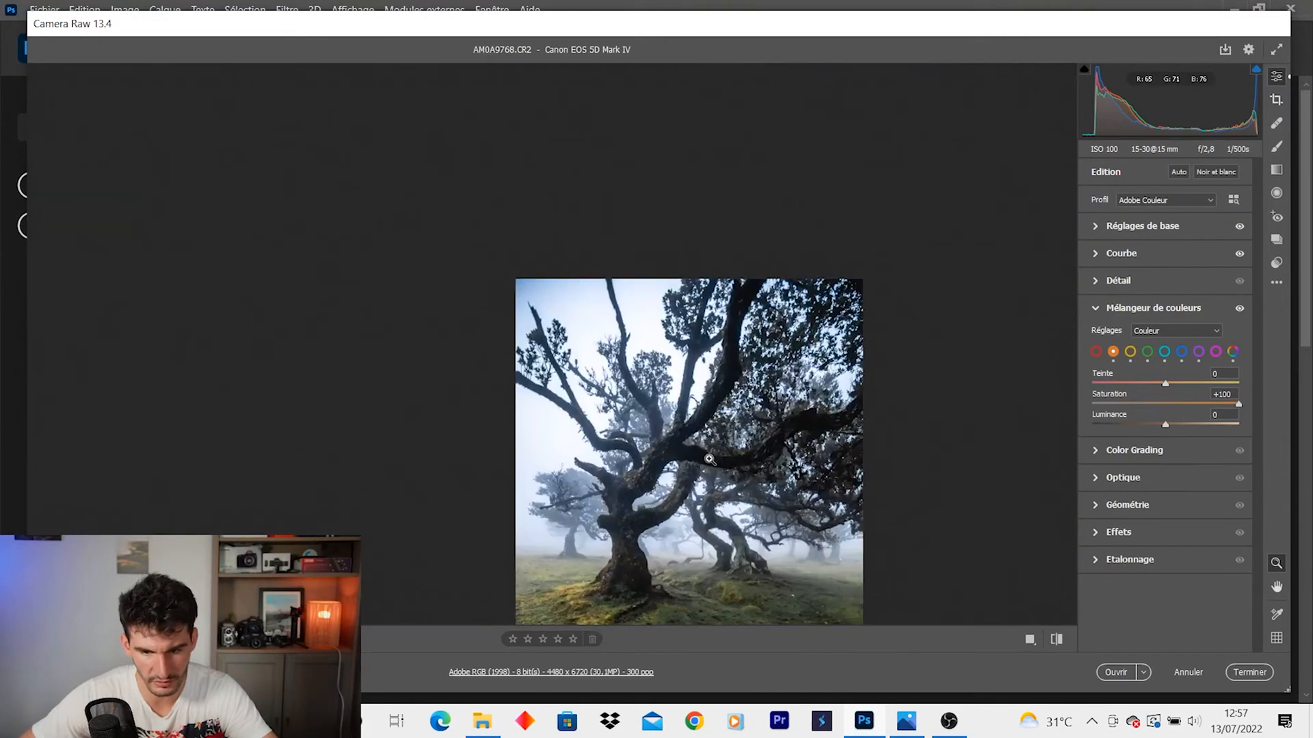
click(711, 445)
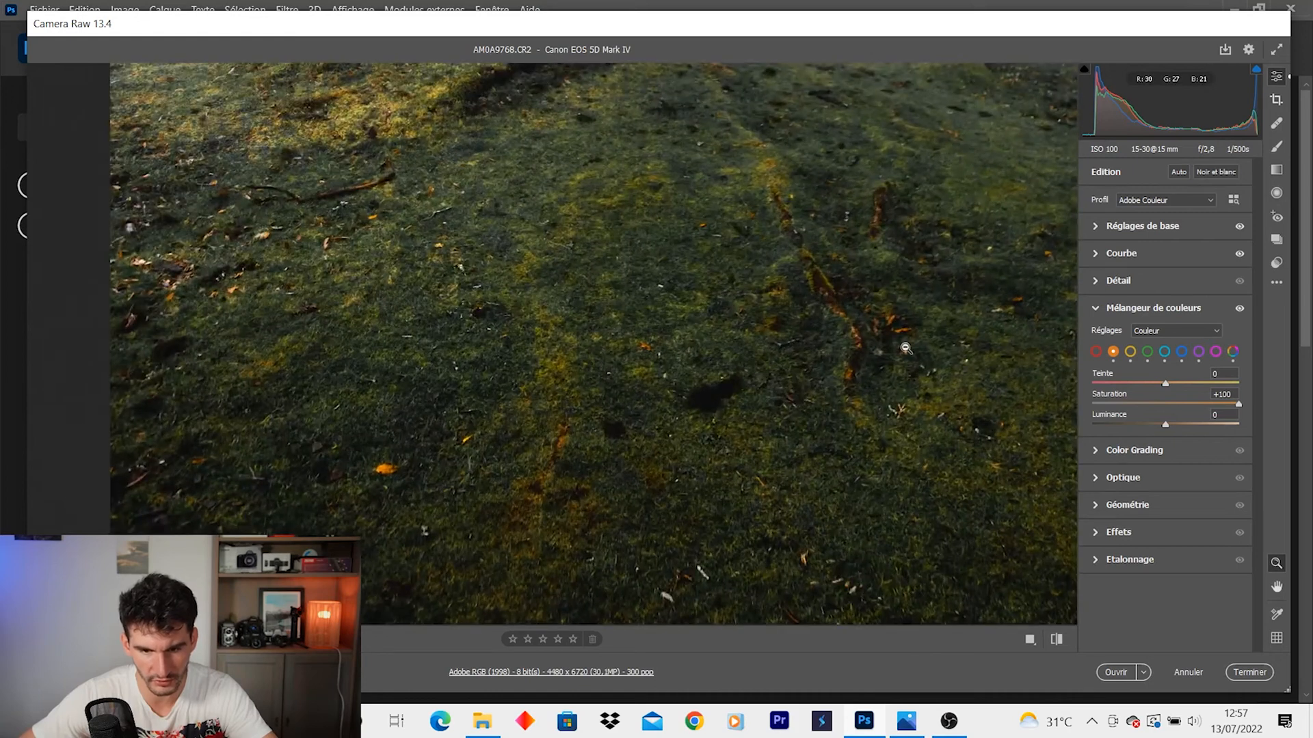
click(906, 349)
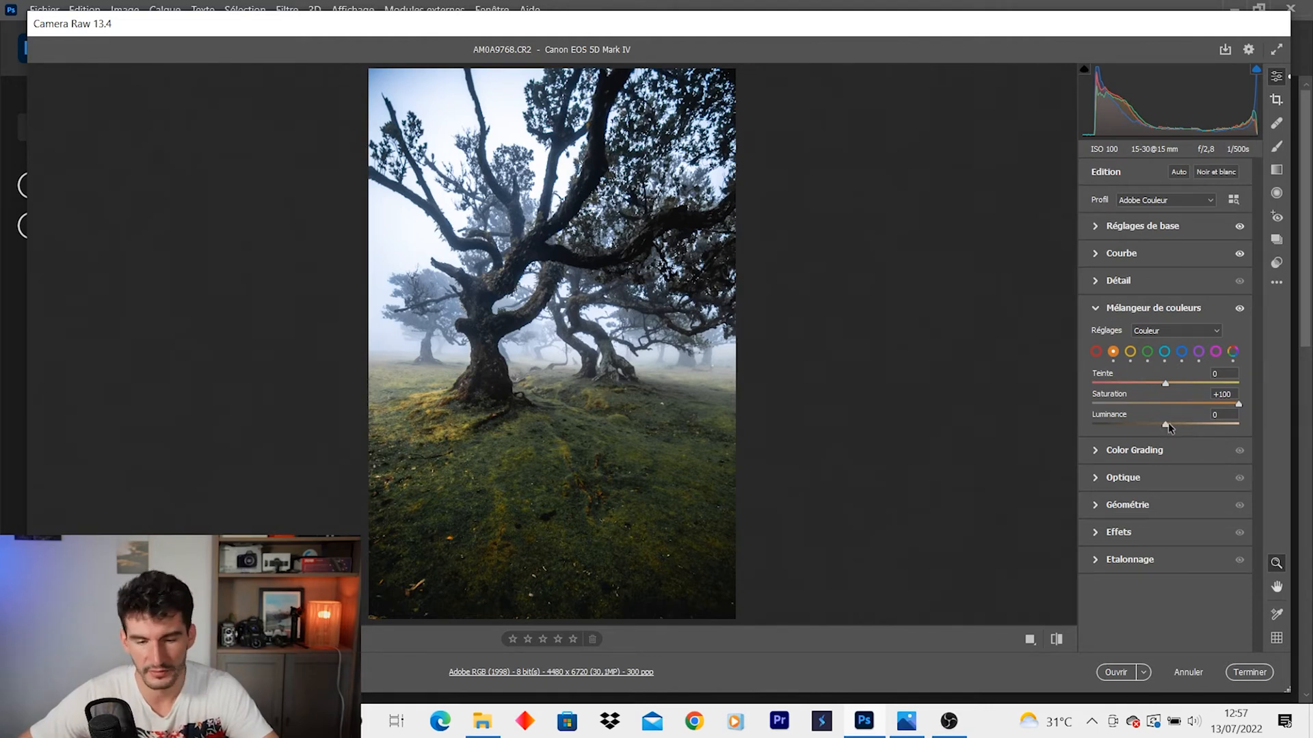
mouse_move(1163, 424)
mouse_down()
mouse_move(1147, 423)
mouse_move(1161, 425)
mouse_up()
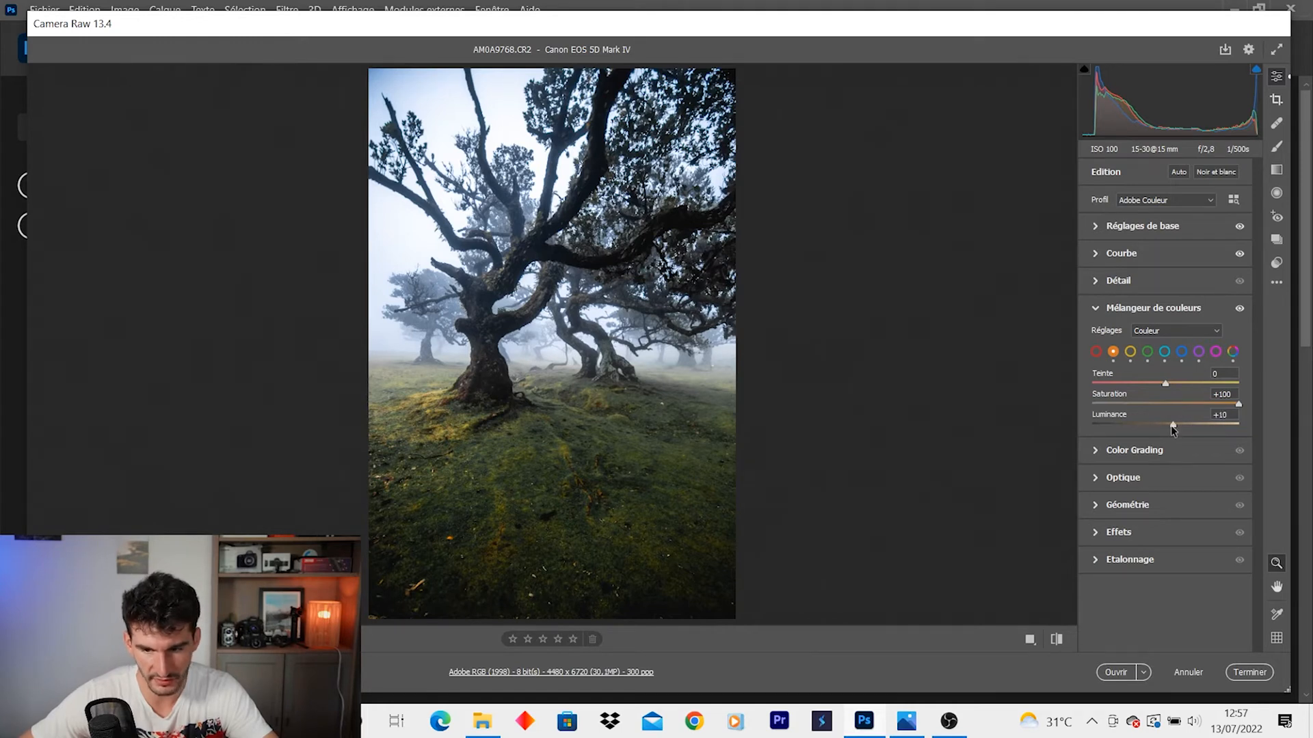
- Set the red saturation to -72 in the color mixer, test a higher red luminance and reset it to 0
click(506, 396)
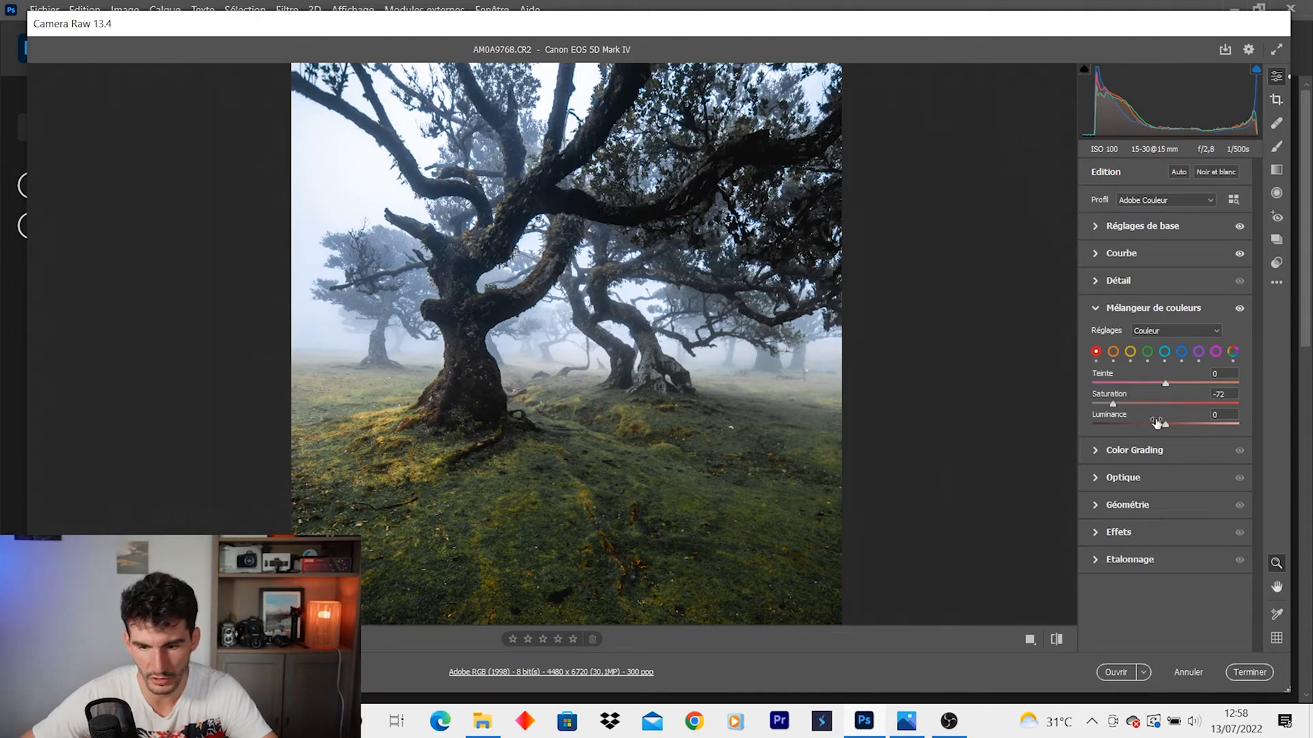
drag(1165, 423, 1262, 430)
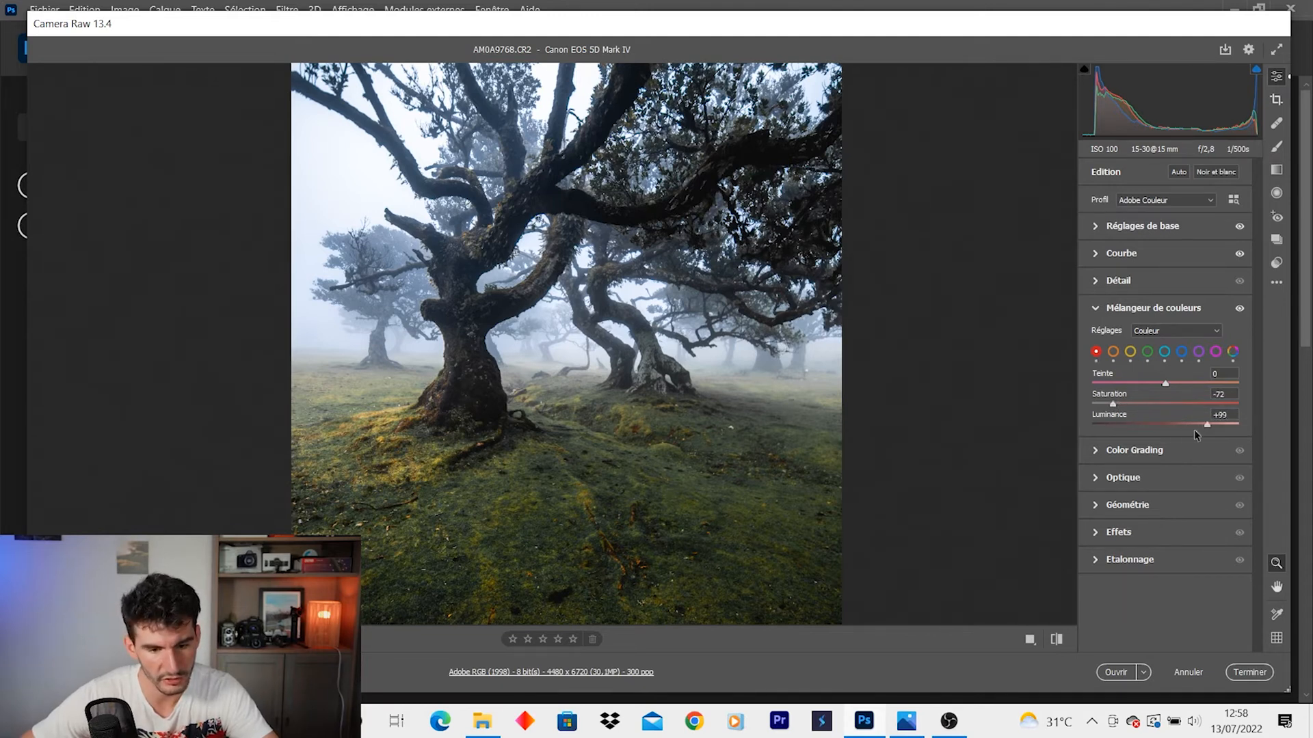
double_click(1172, 425)
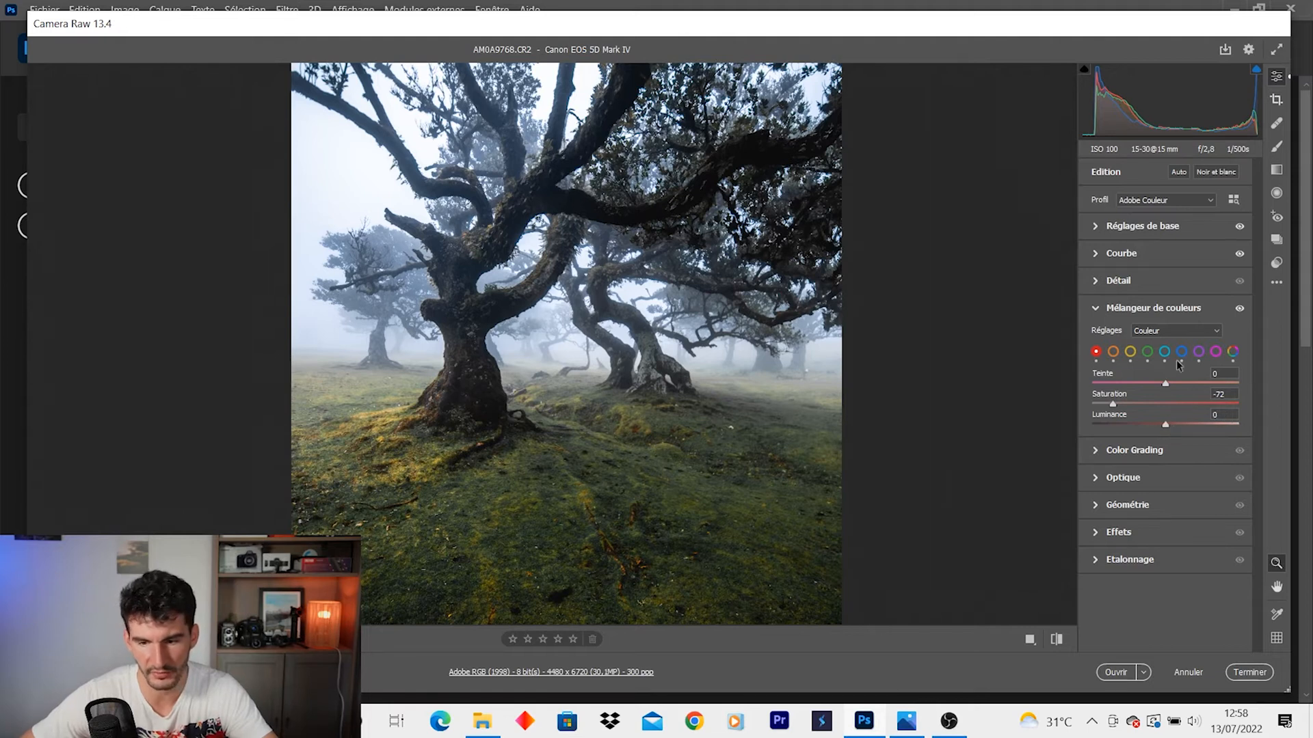
click(1163, 309)
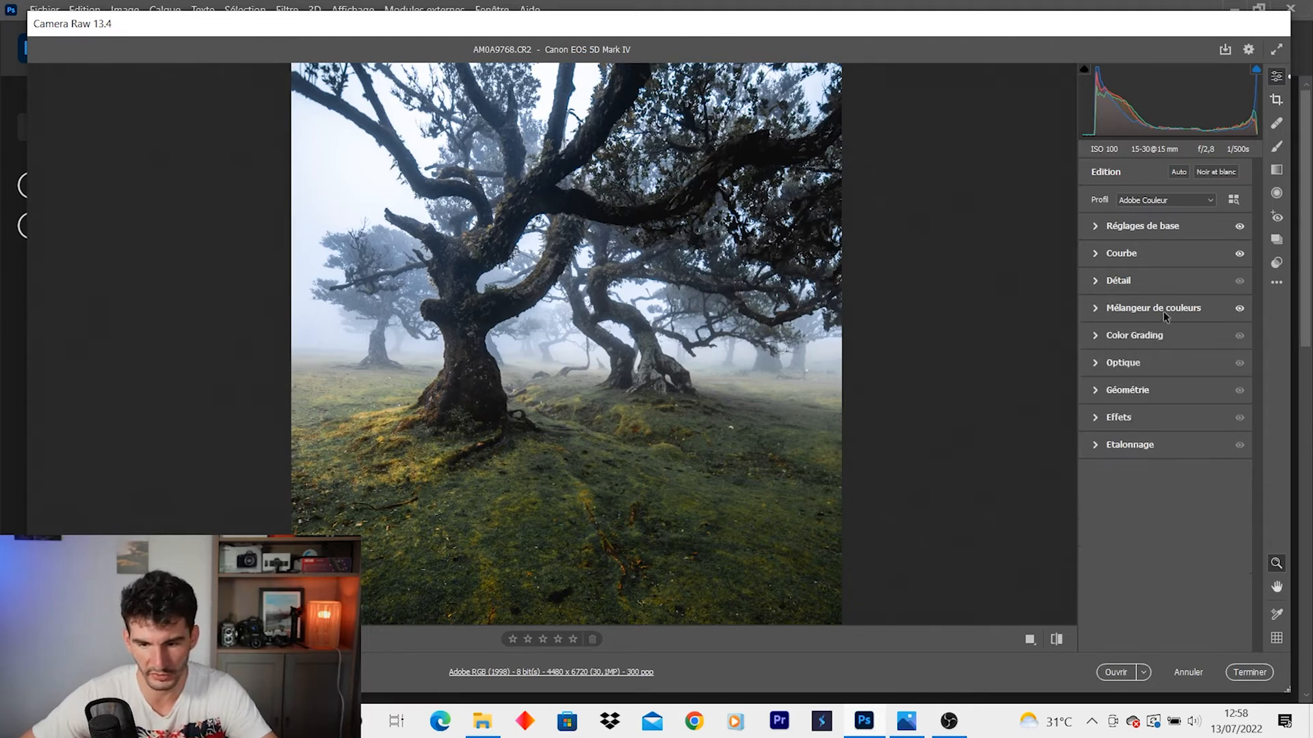
- Warm the white balance slightly by setting the temperature to 4450 in the basic adjustments
click(1095, 227)
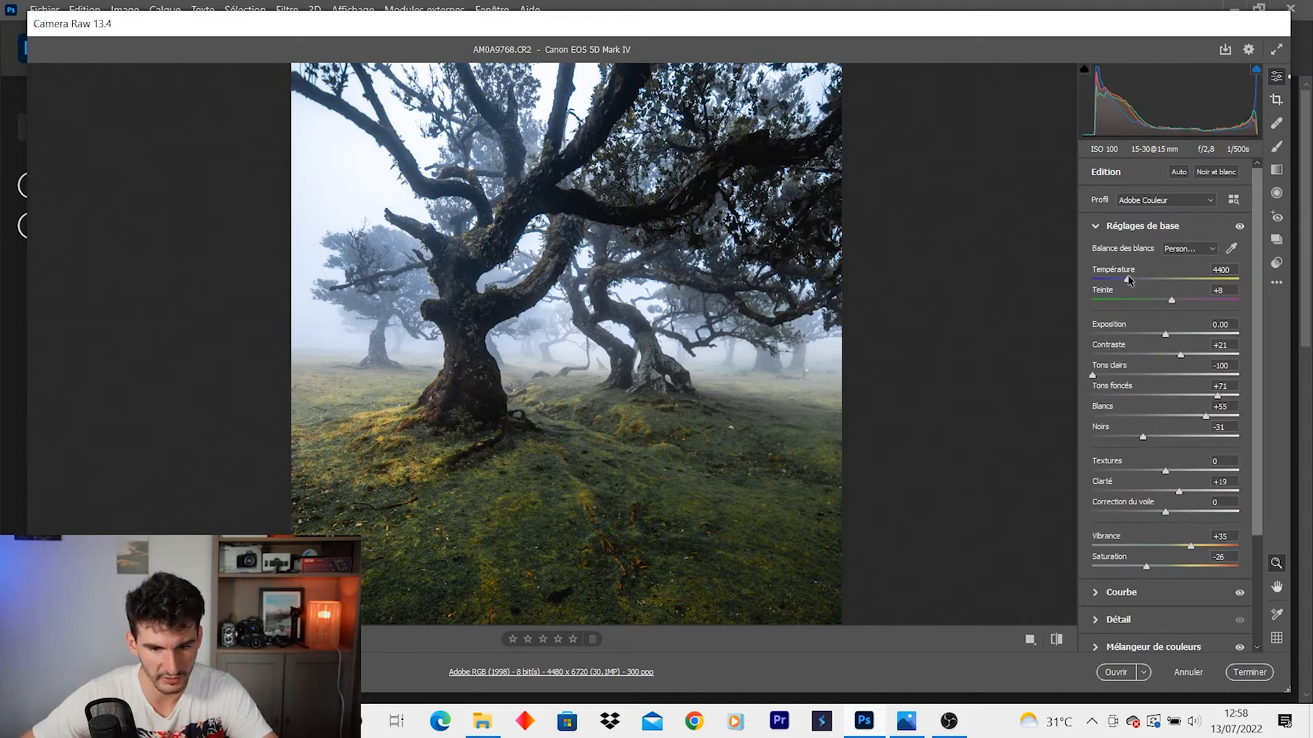
drag(1127, 280, 1128, 281)
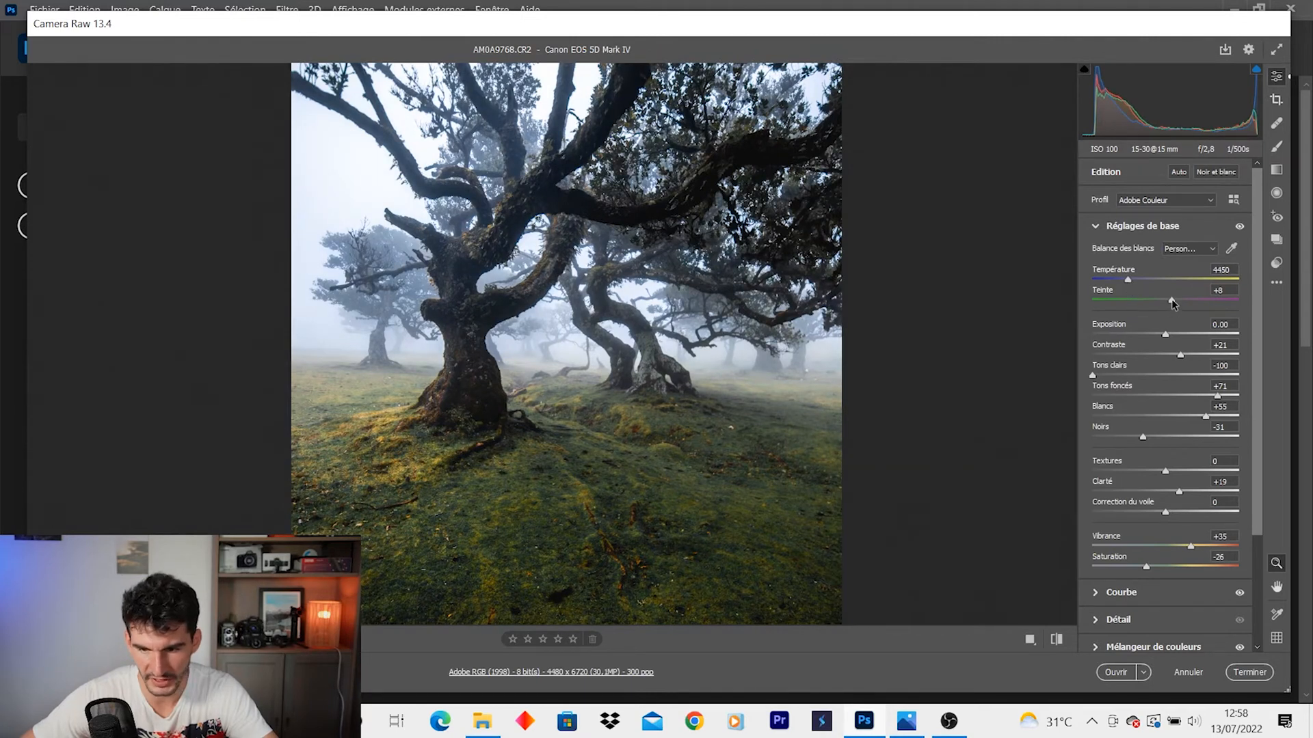
scroll(723, 333, down, 3)
scroll(705, 331, up, 3)
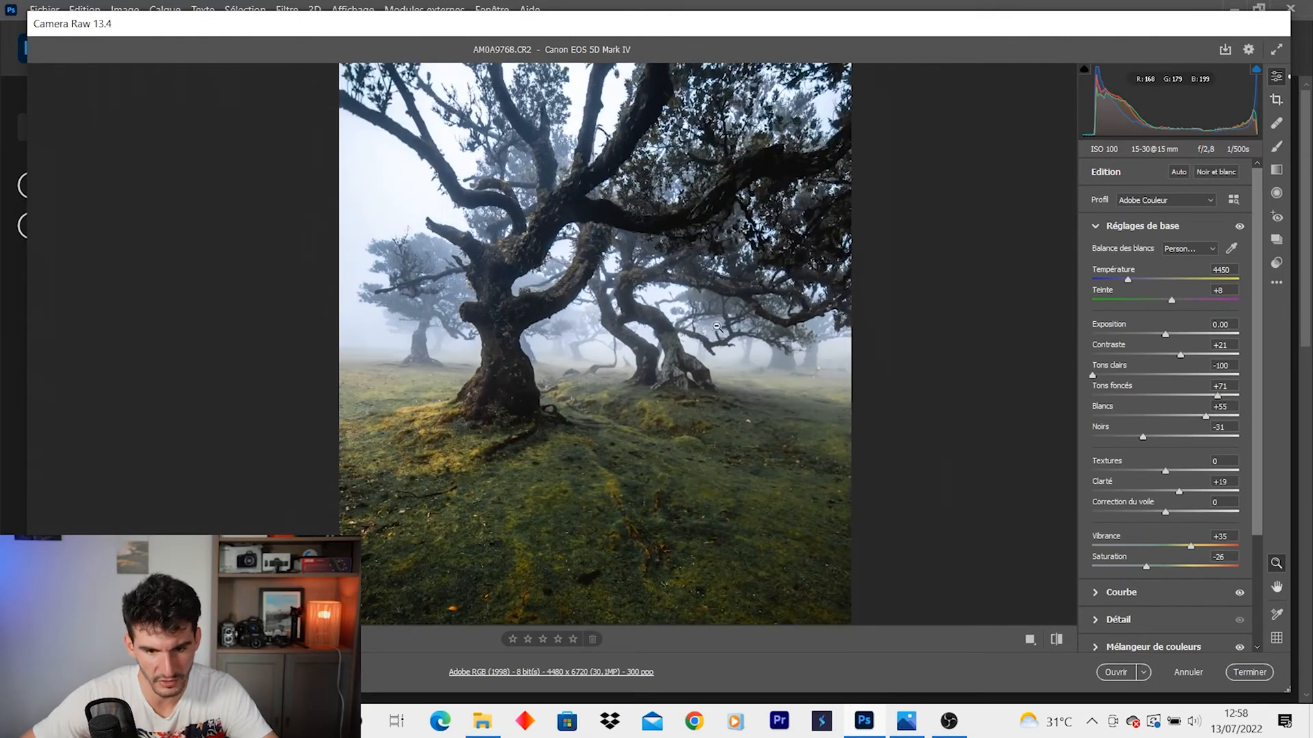
- On the blue channel curve, add a highlight point at input 193, output 184, and raise the black point's output to 7
click(1122, 594)
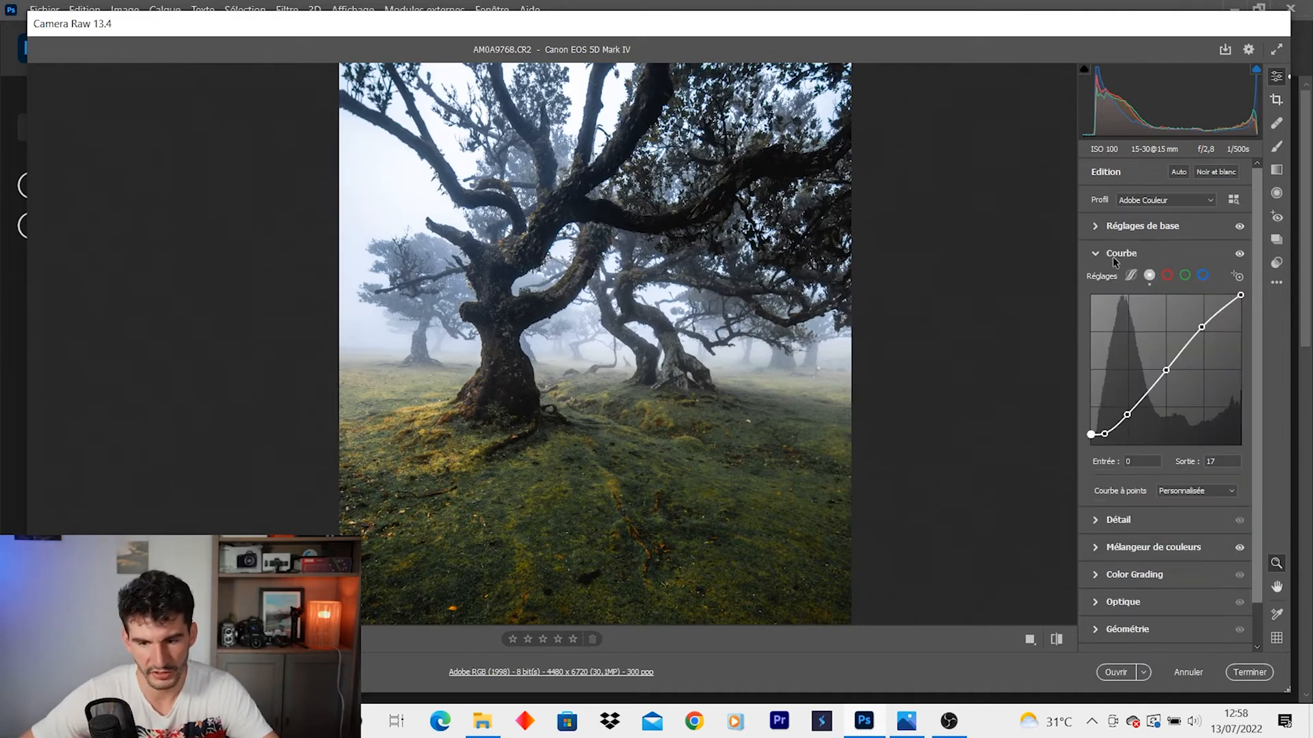
click(1201, 275)
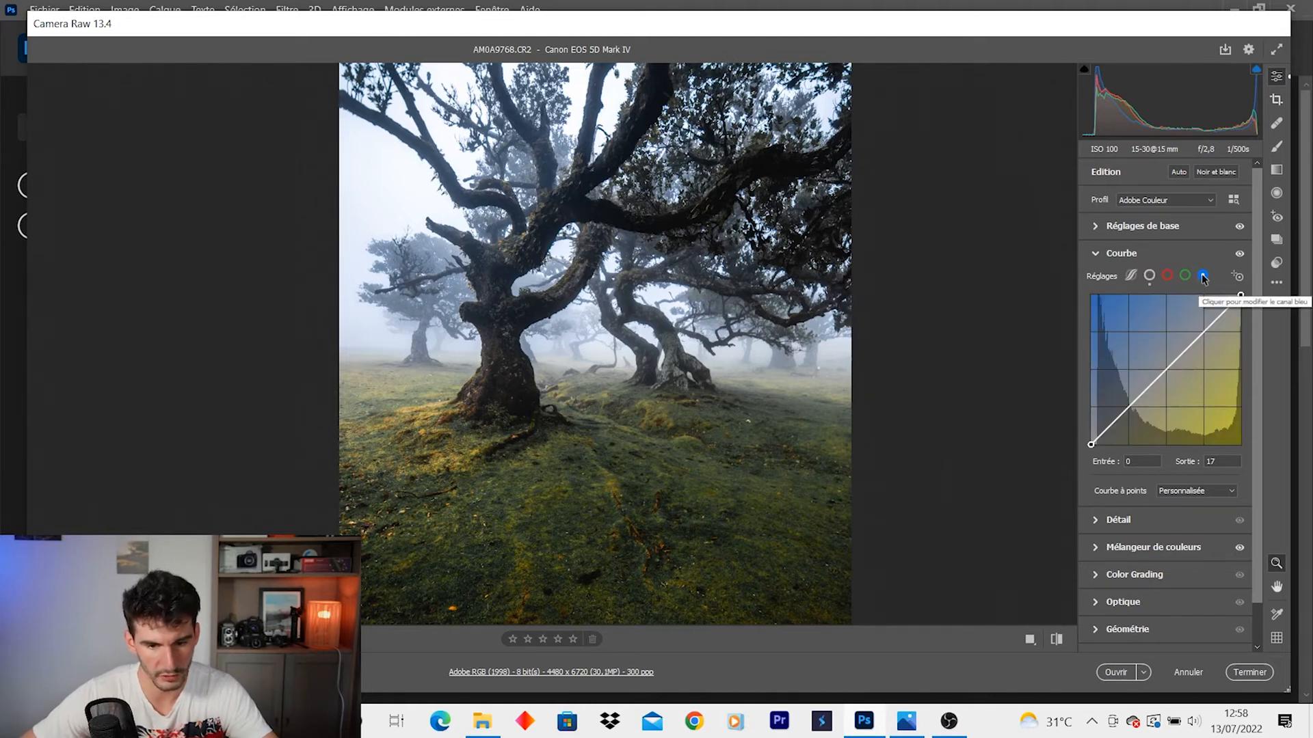
click(1202, 333)
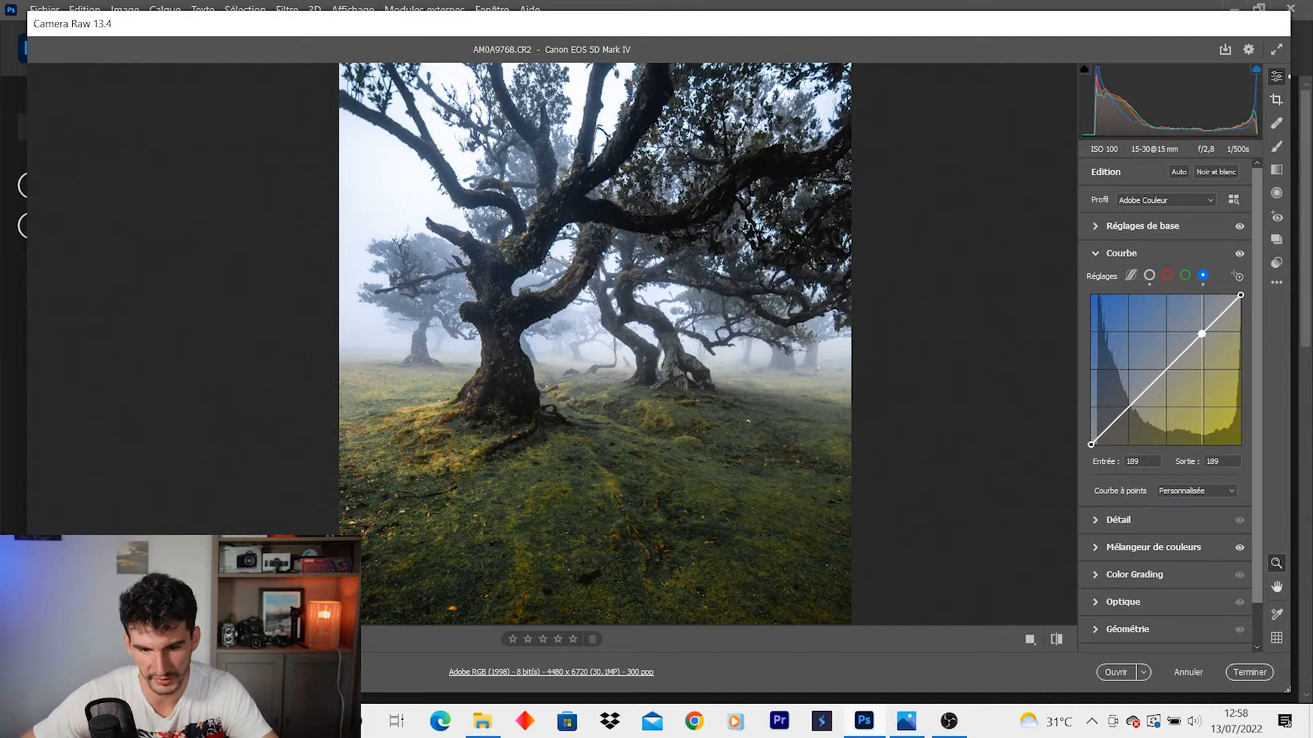
drag(1201, 333, 1204, 337)
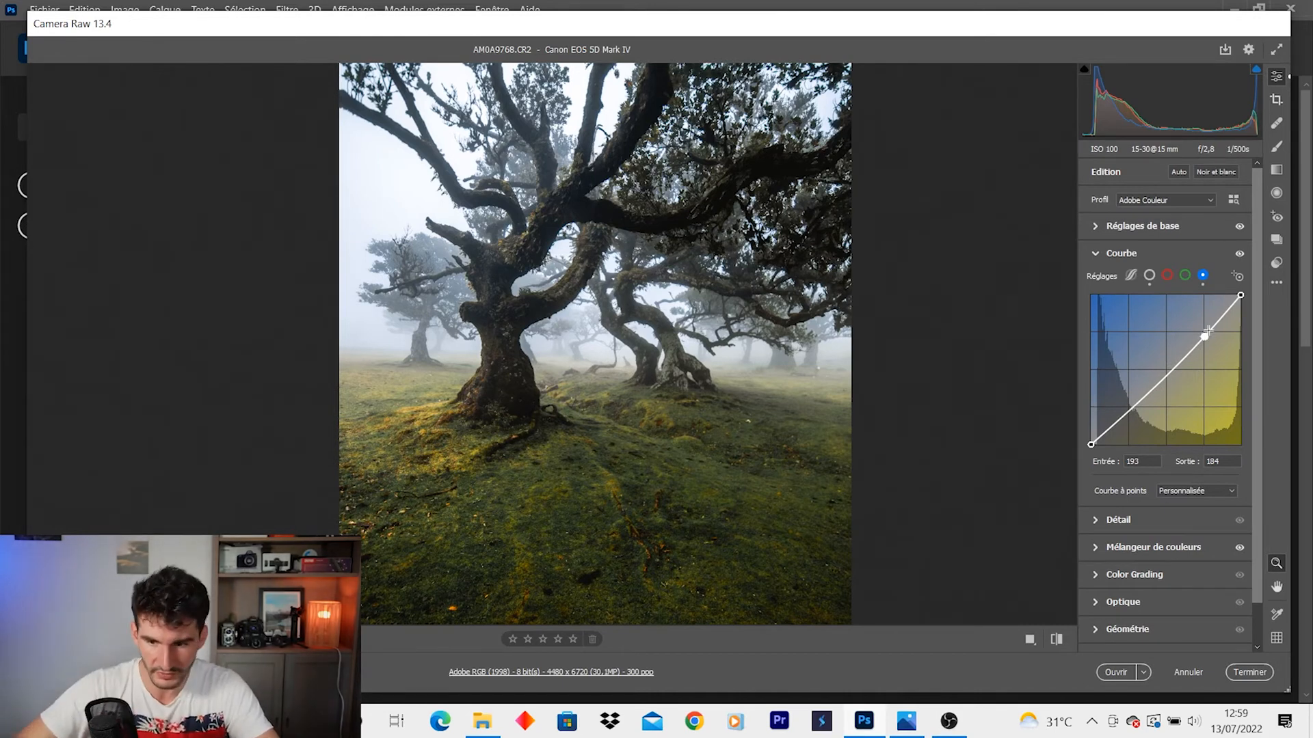
mouse_move(1204, 336)
mouse_down()
mouse_move(1205, 359)
mouse_move(1203, 338)
mouse_up()
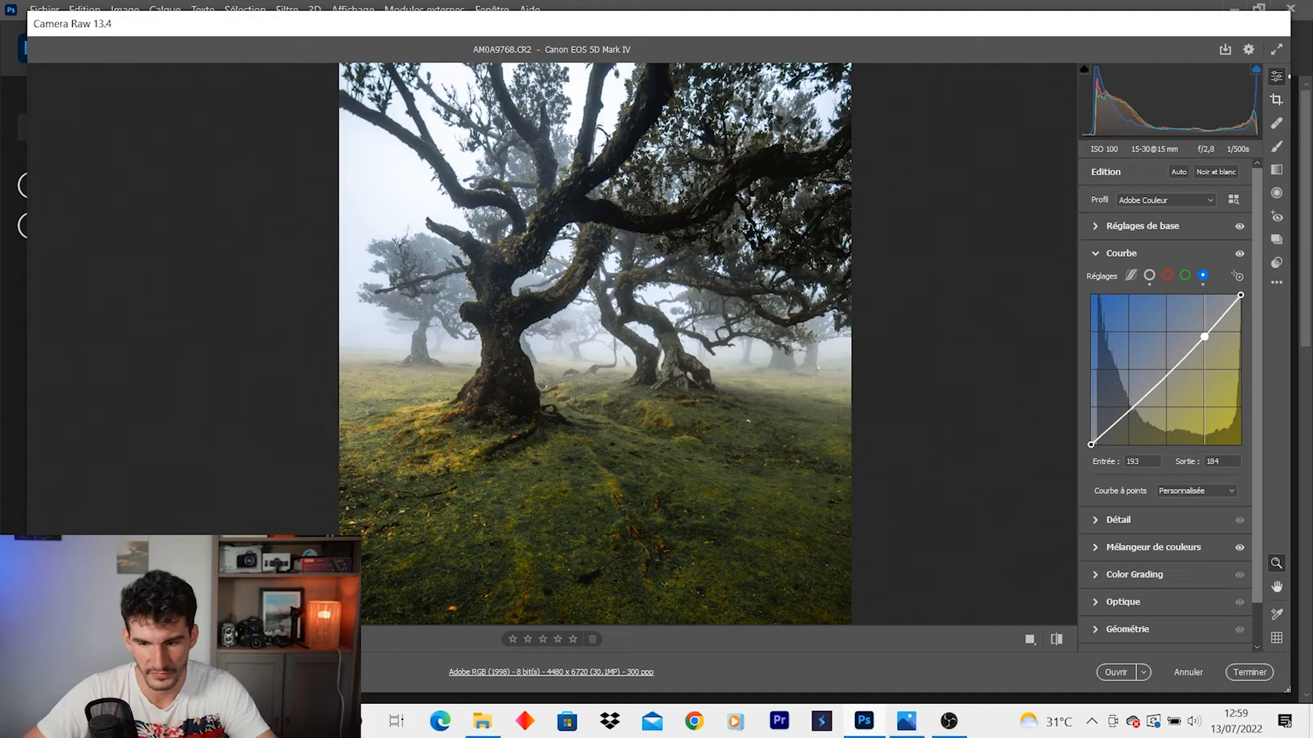
drag(1091, 444, 1091, 440)
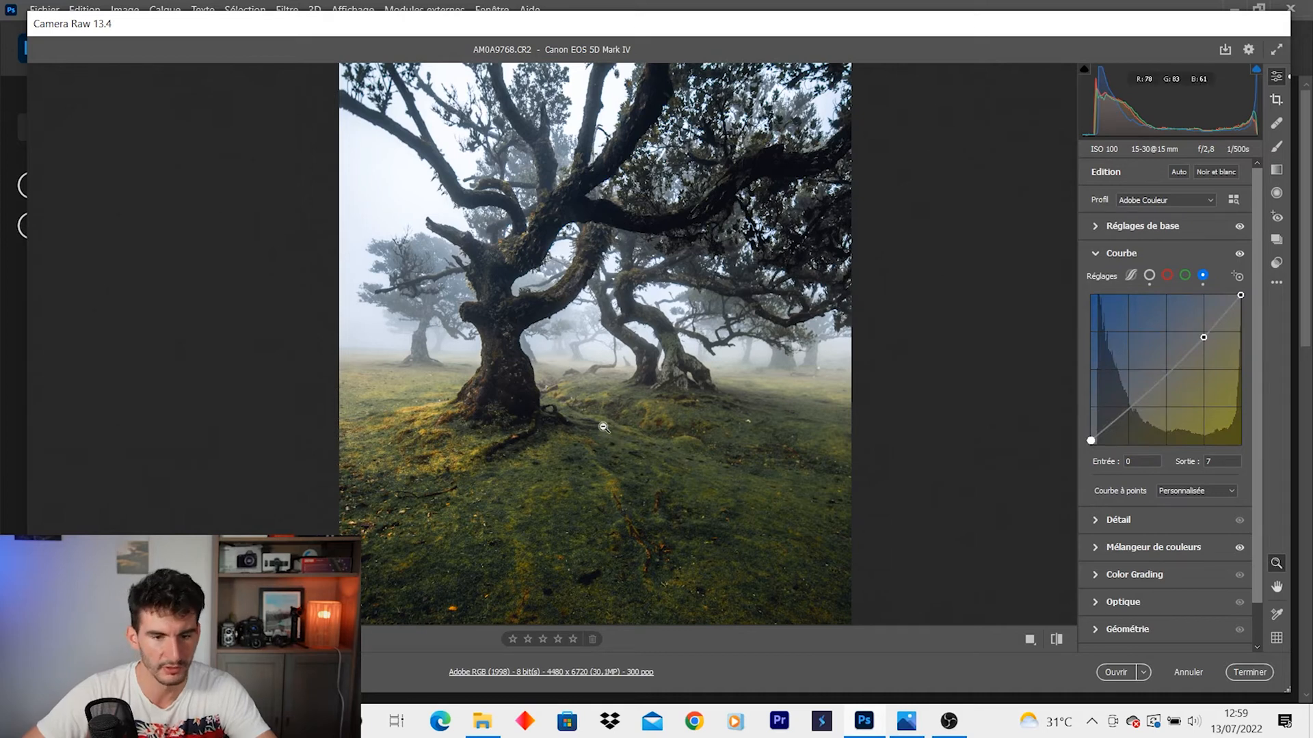
click(665, 401)
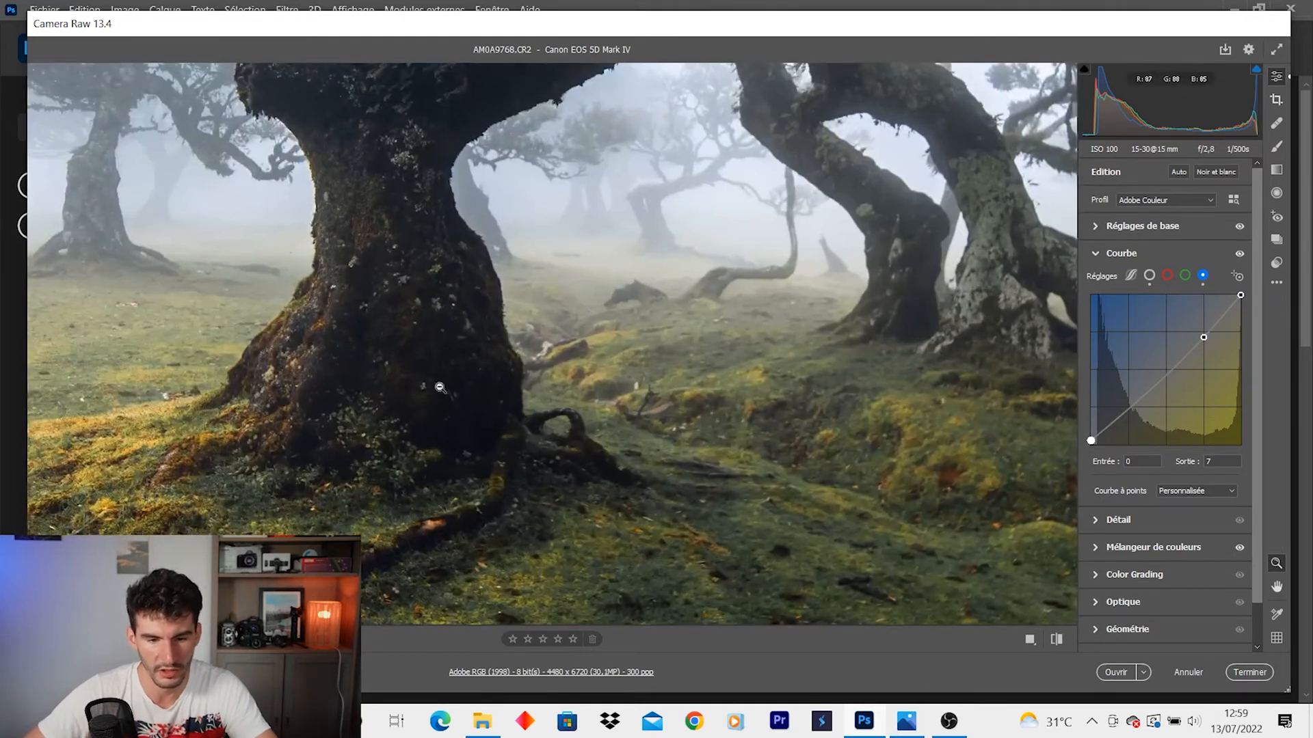
click(728, 399)
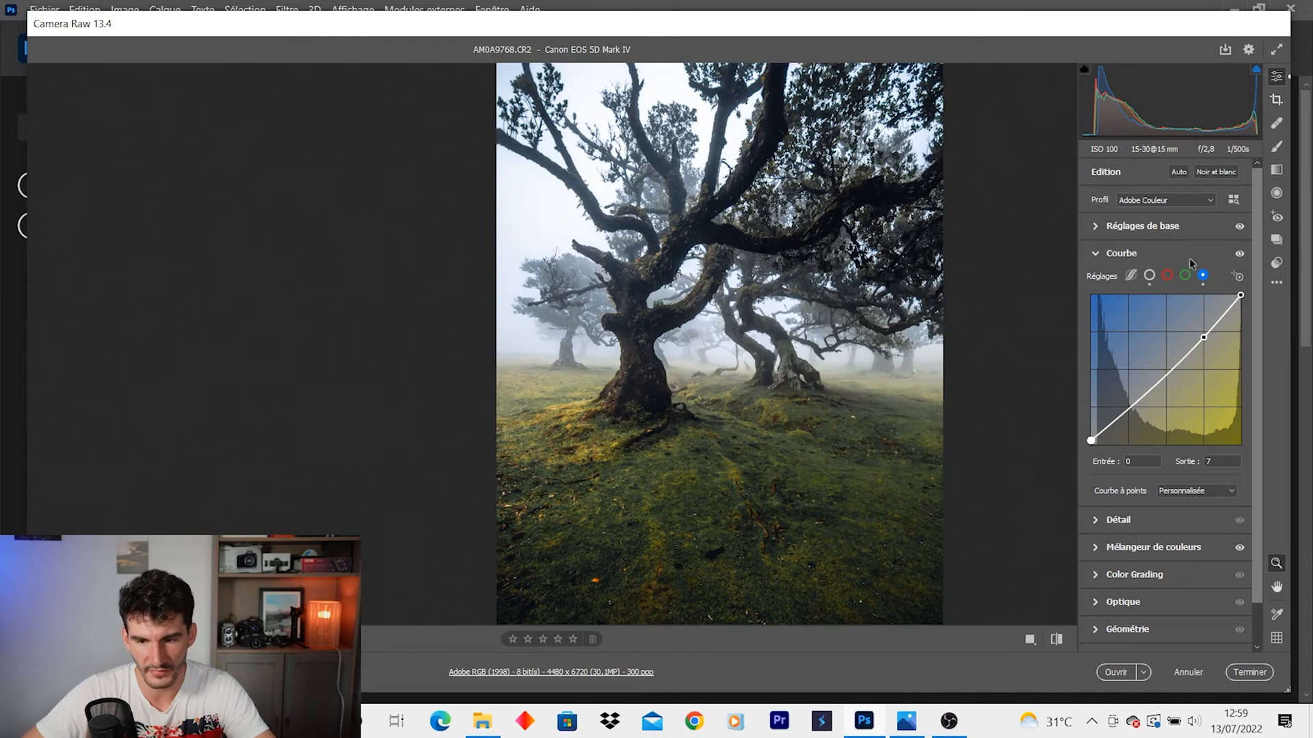
- On the red channel curve, add a highlight point at input 191, output 185, and raise the black point's output to 6
click(1184, 275)
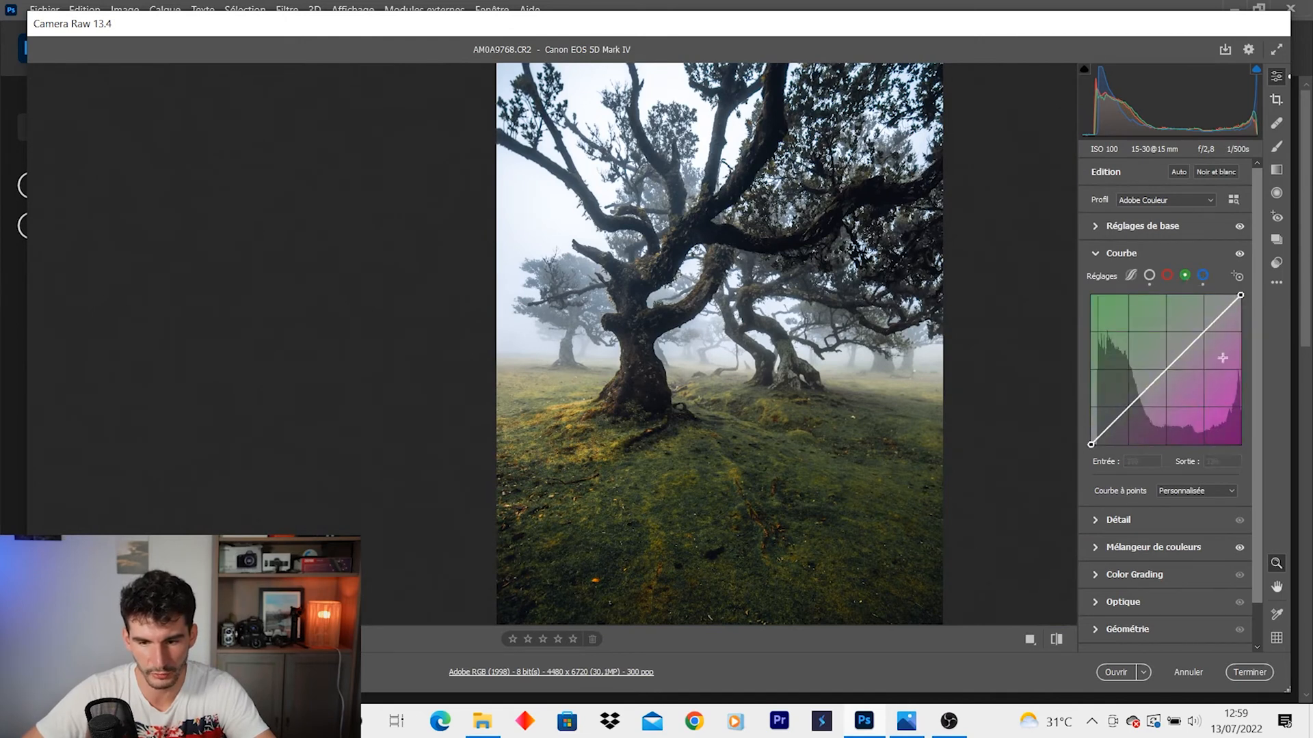
click(1166, 275)
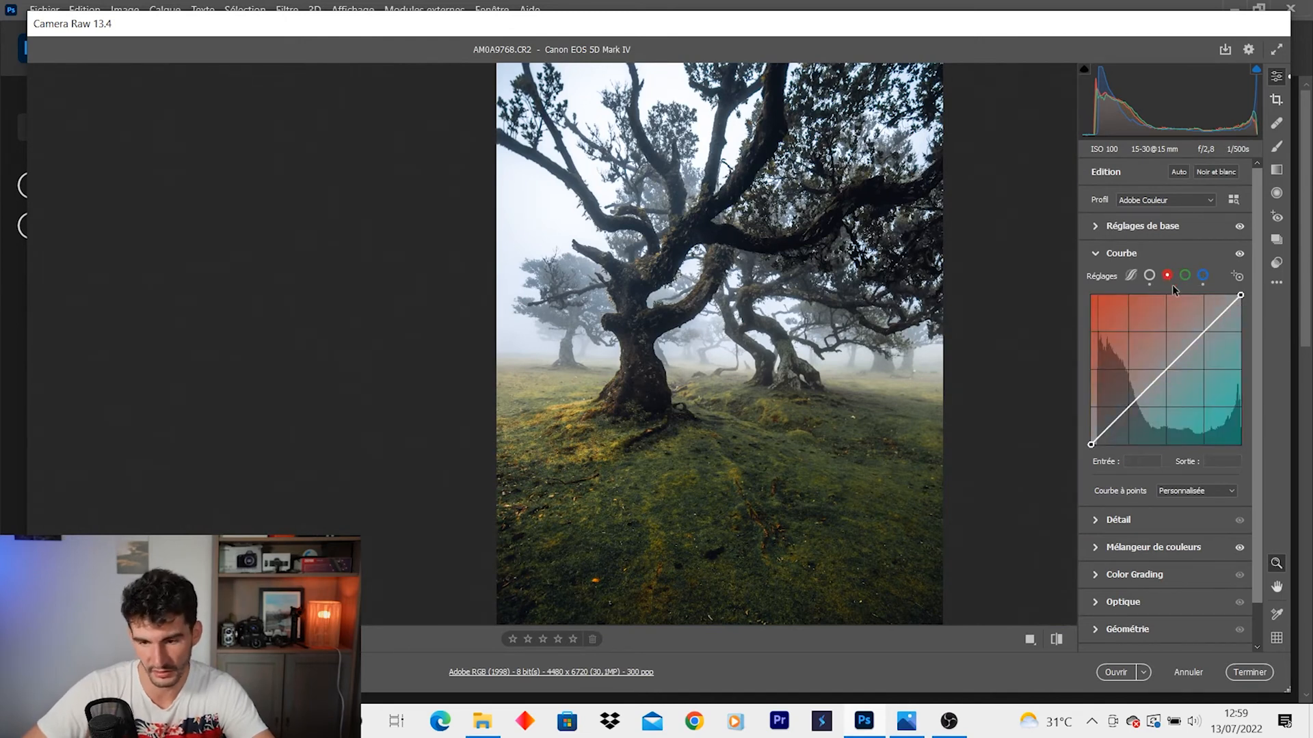
click(1202, 333)
drag(1202, 334, 1202, 337)
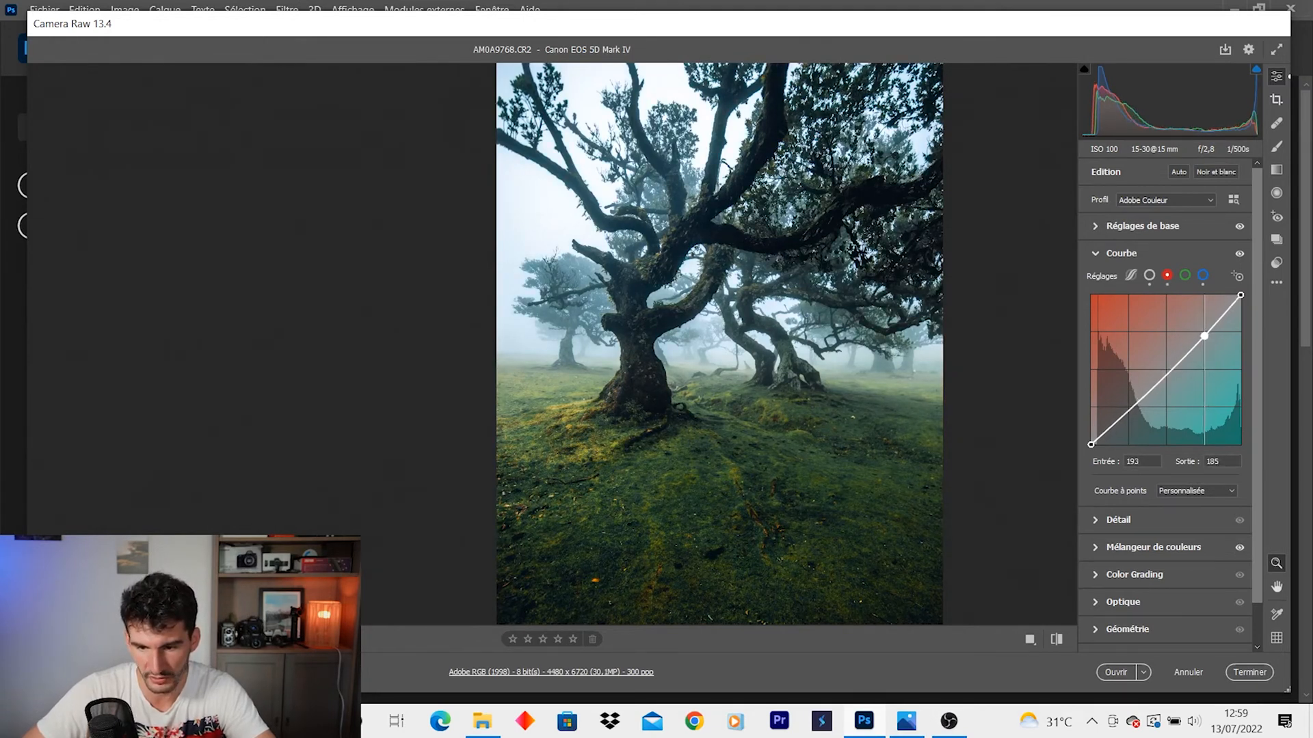
drag(1202, 338, 1202, 335)
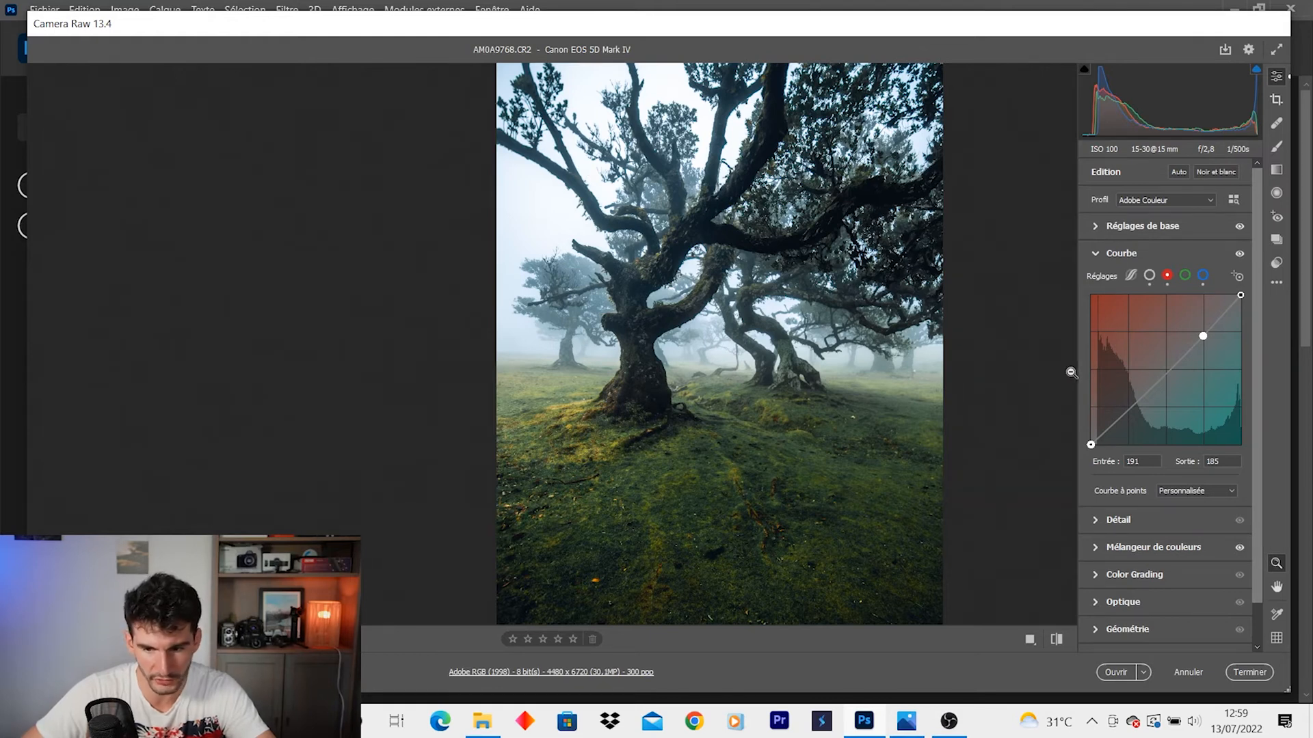
drag(1090, 445, 1090, 441)
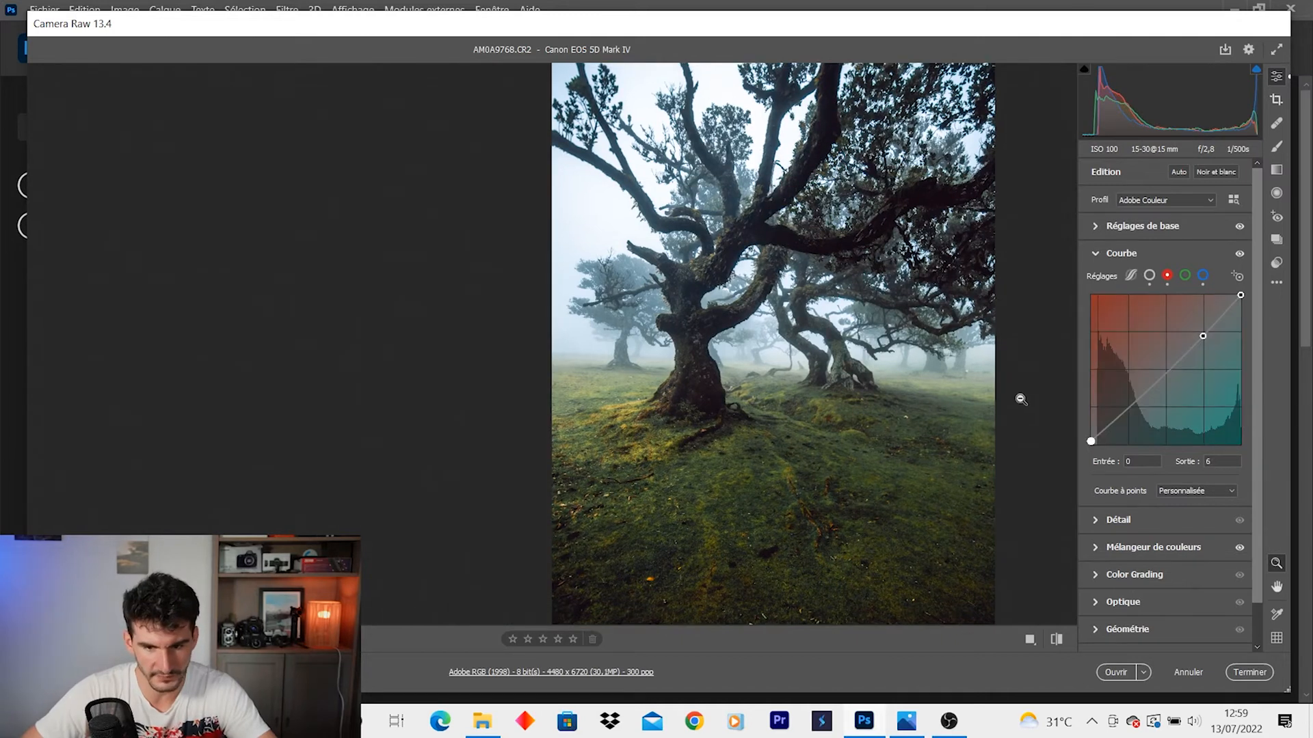
- Darken the shadows and midtones on the main point curve, with the black point's output at 15, and compare the photo before and after
click(870, 376)
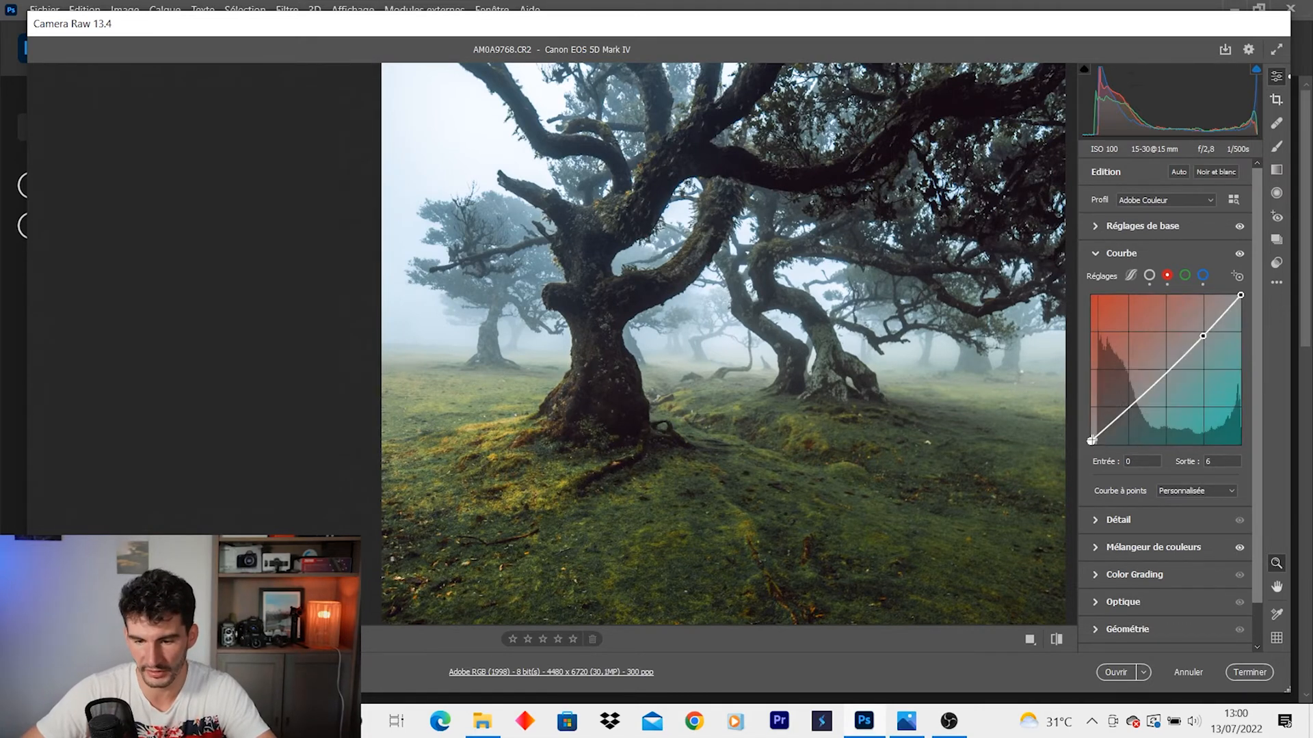
click(1149, 275)
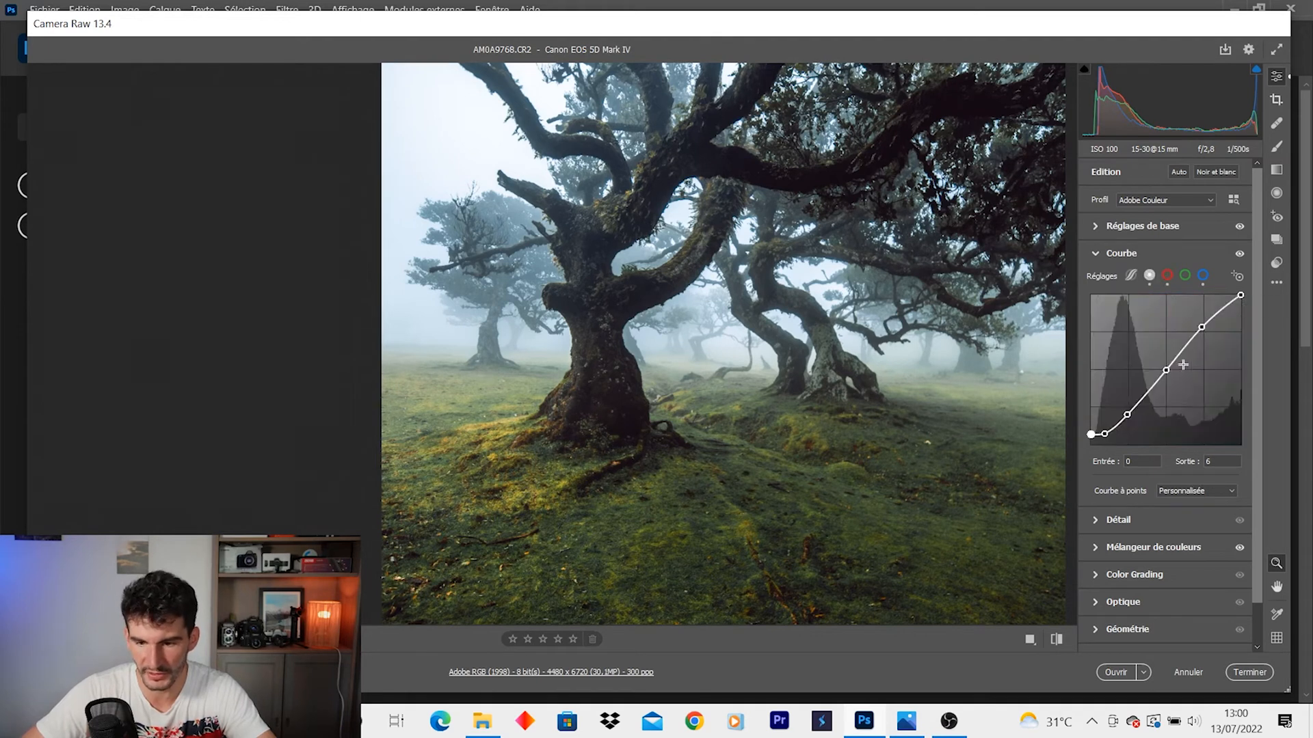
mouse_move(1091, 435)
mouse_down()
mouse_move(1128, 419)
mouse_move(1101, 435)
mouse_up()
drag(1165, 370, 1152, 386)
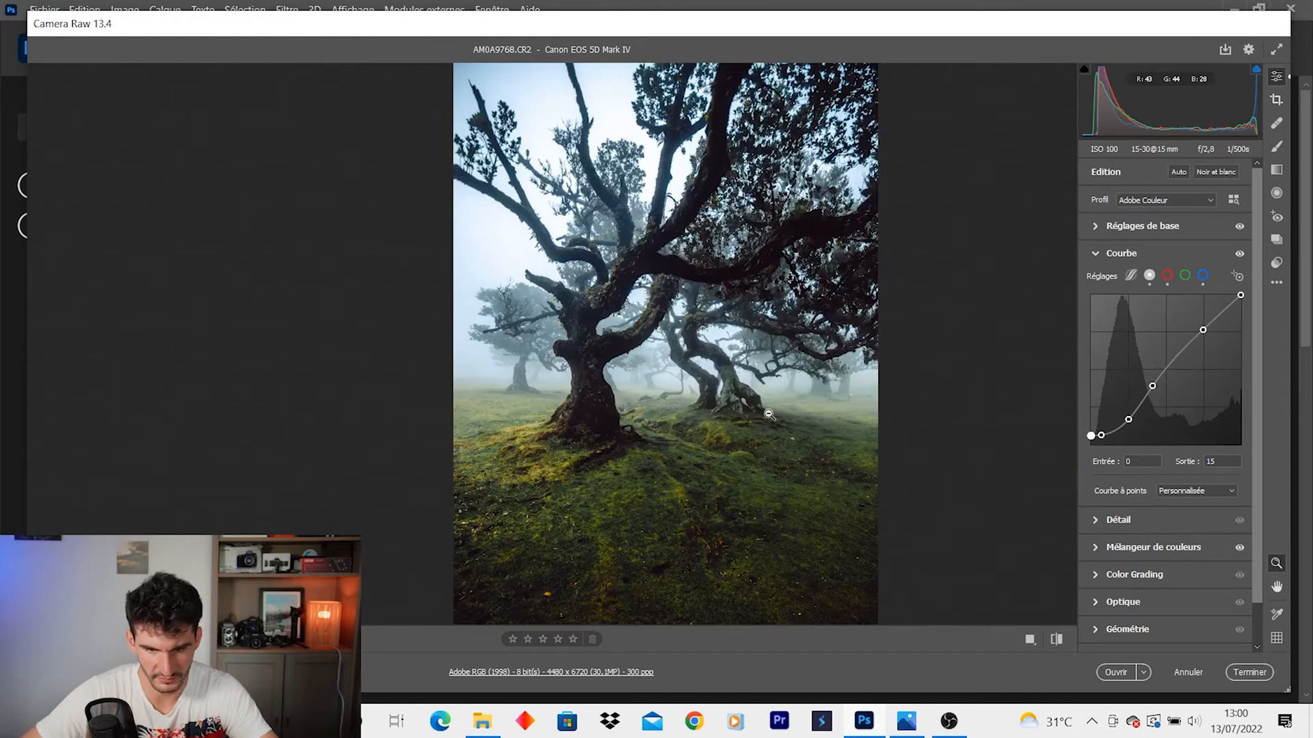
scroll(769, 414, down, 1)
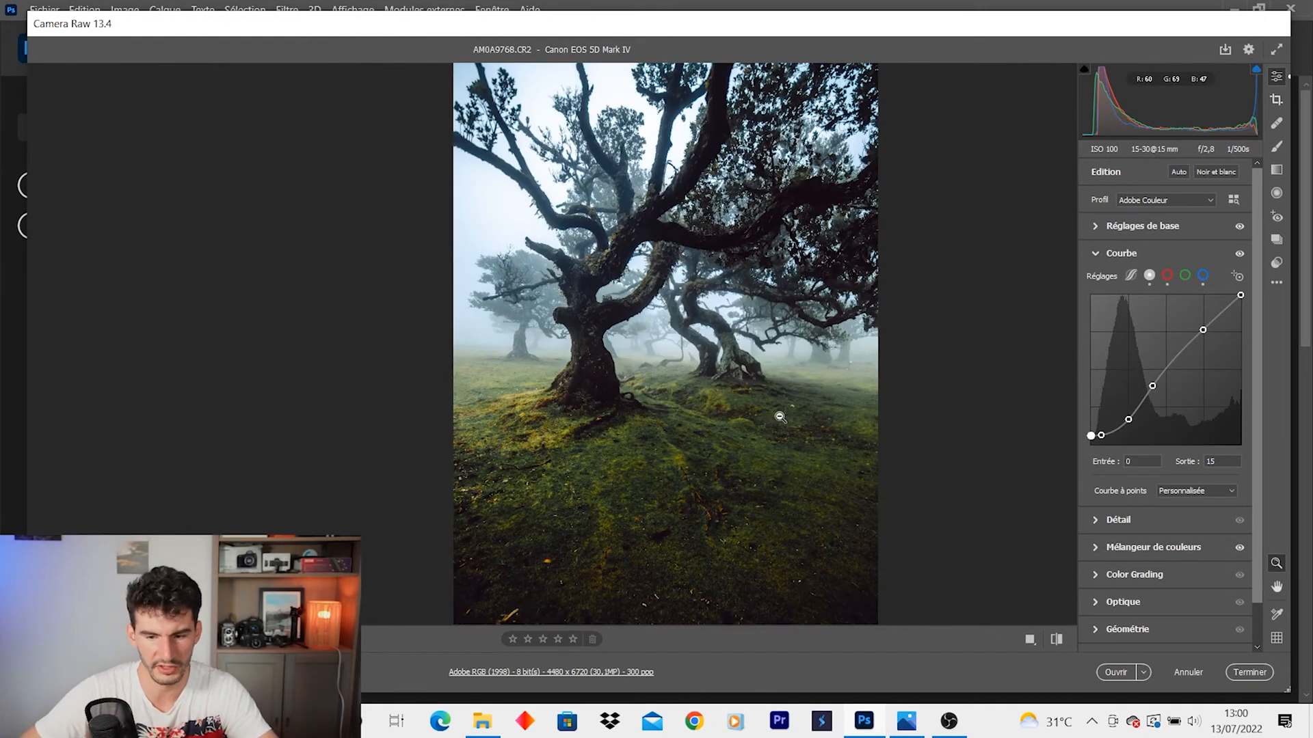
click(819, 465)
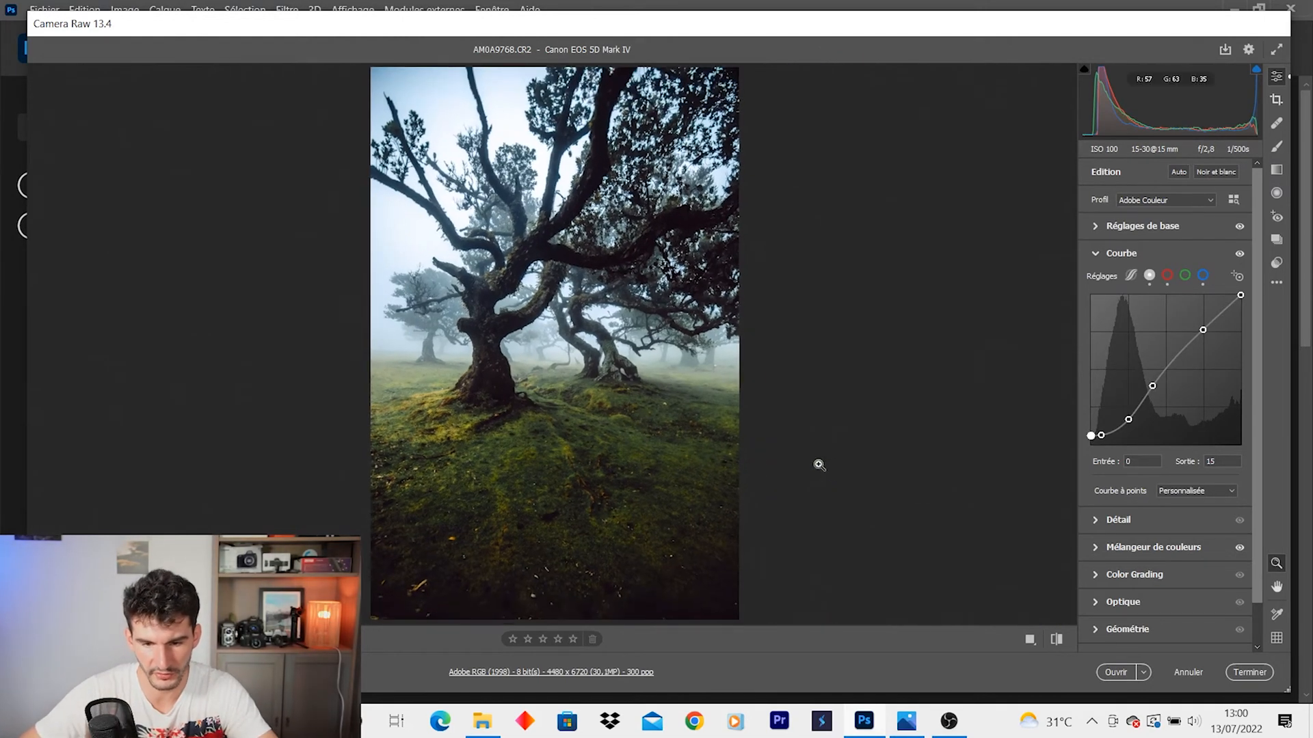
click(1056, 639)
click(1057, 639)
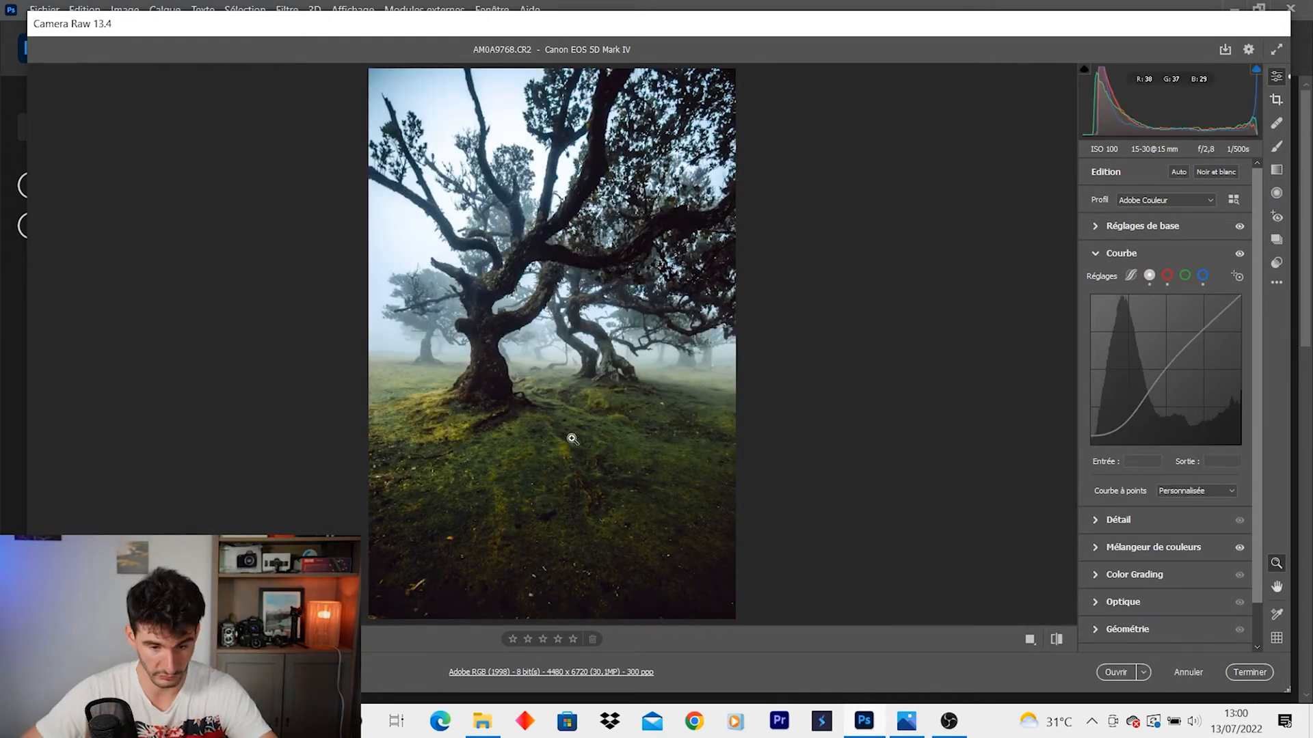
click(625, 333)
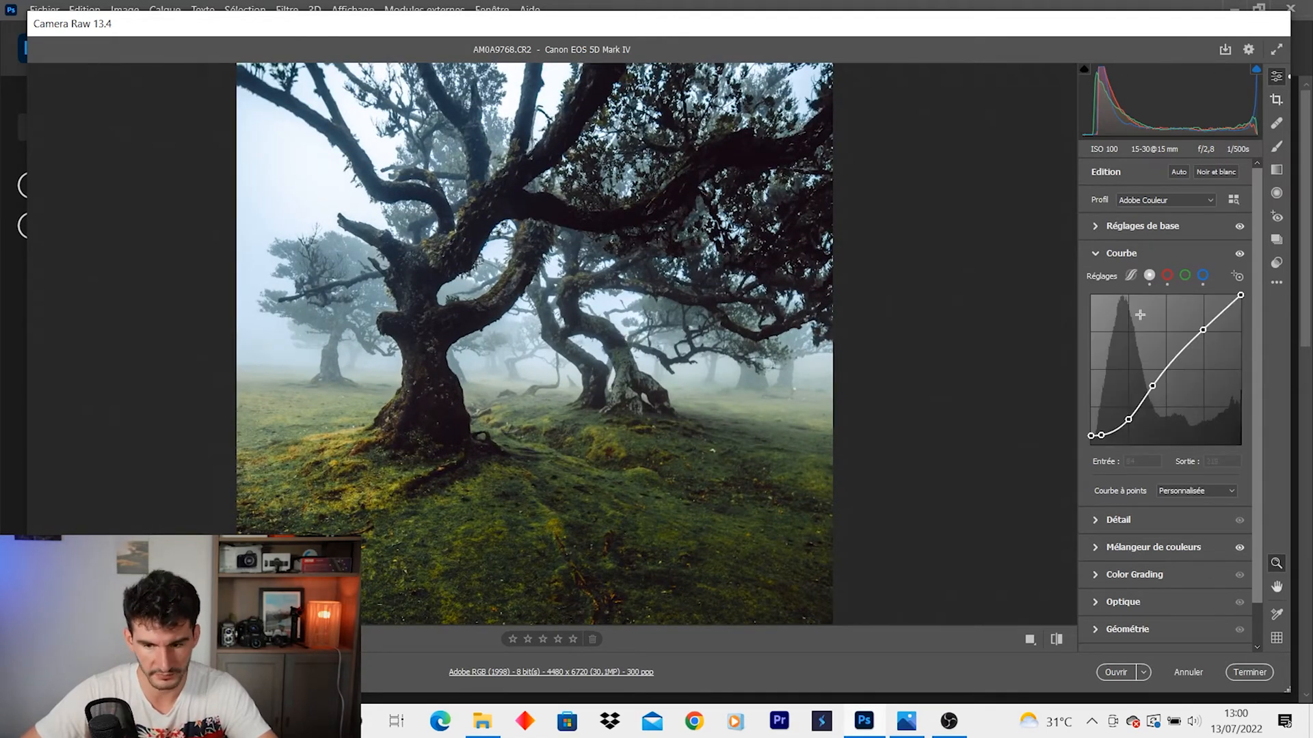
- In the color mixer, set the green luminance to -43 and the yellow saturation to +32
click(1120, 549)
click(1147, 352)
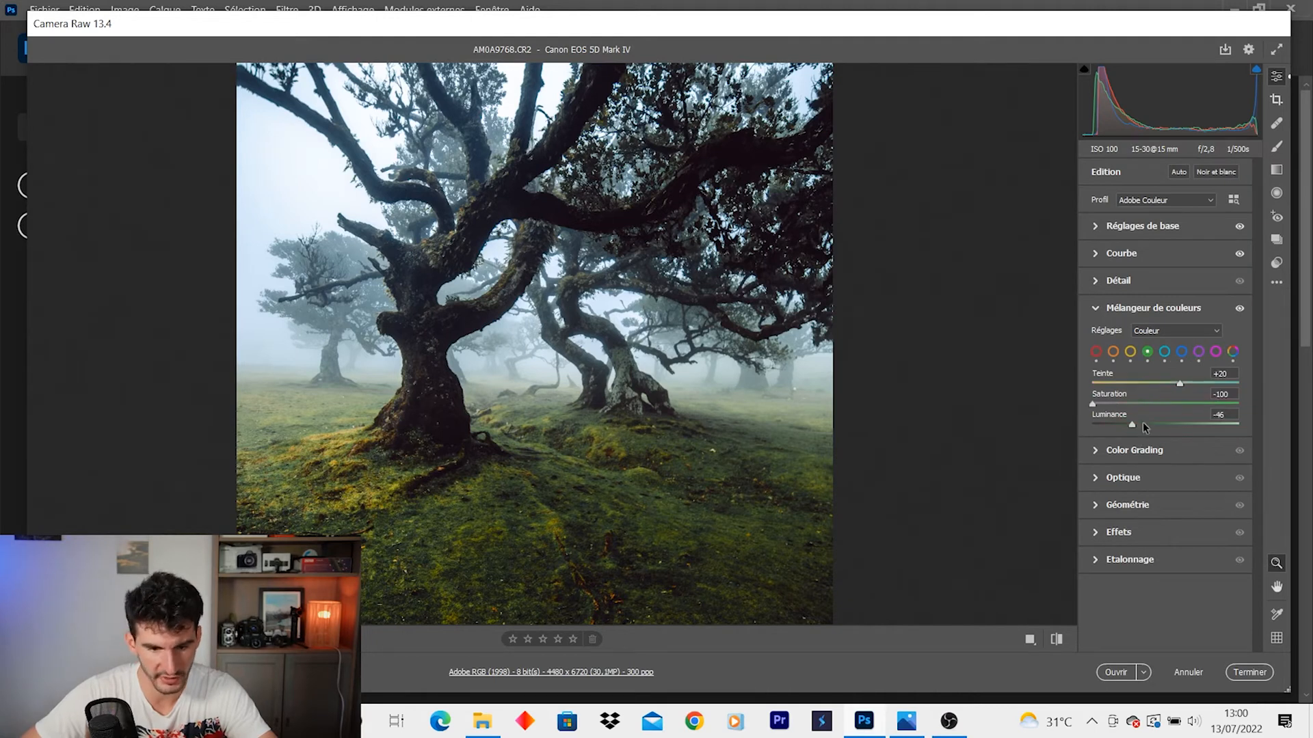
drag(1129, 425, 953, 425)
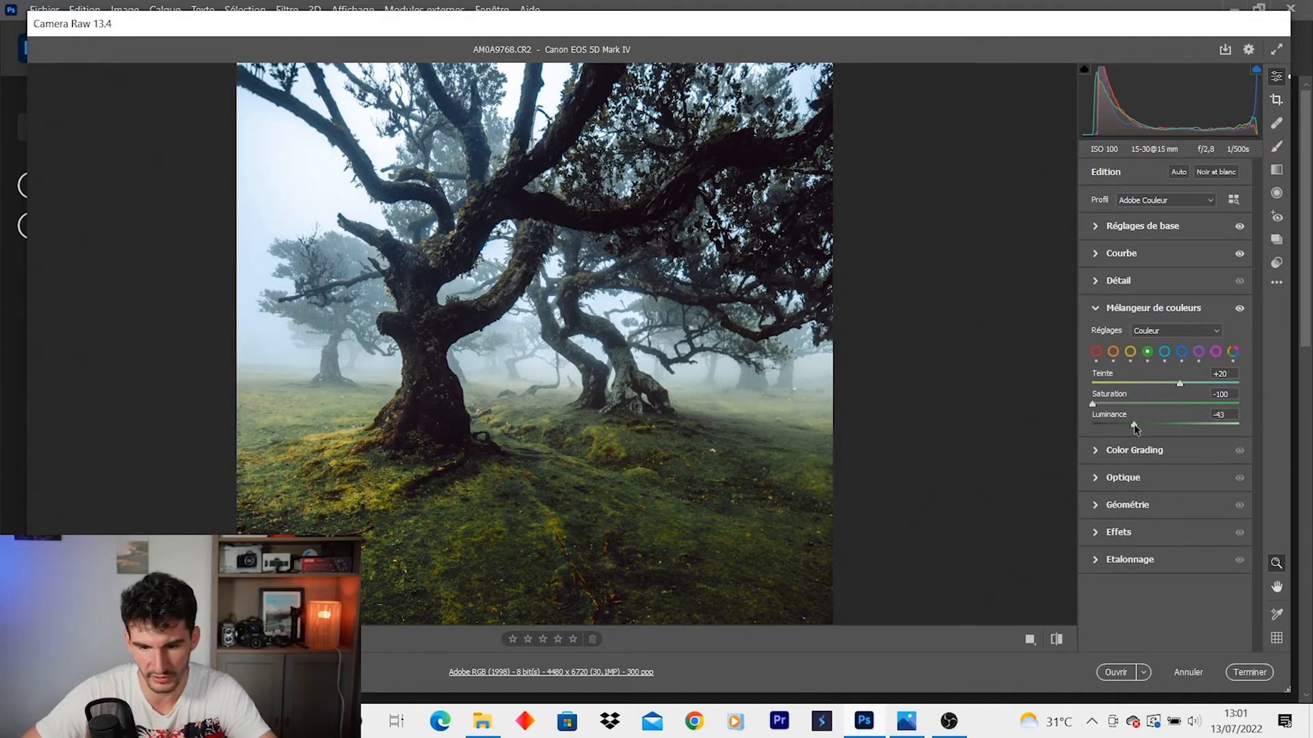
click(1131, 354)
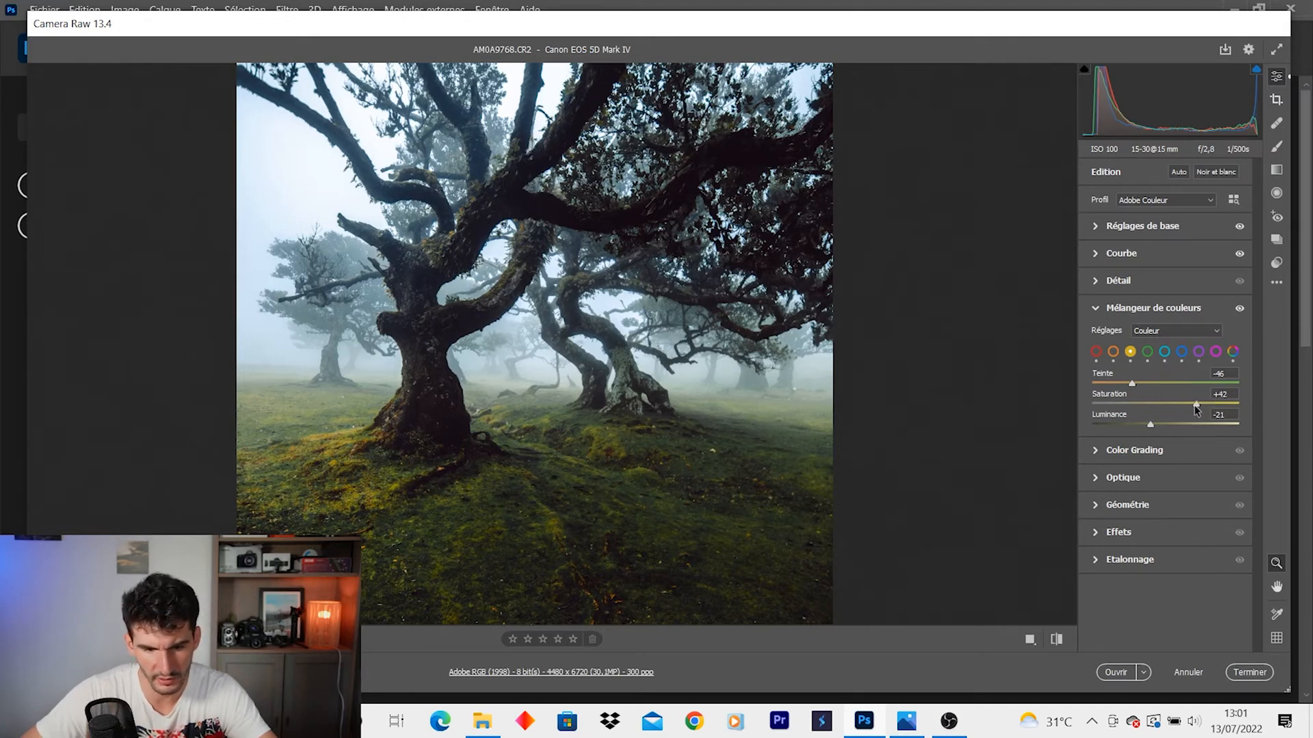
drag(1189, 403, 1187, 406)
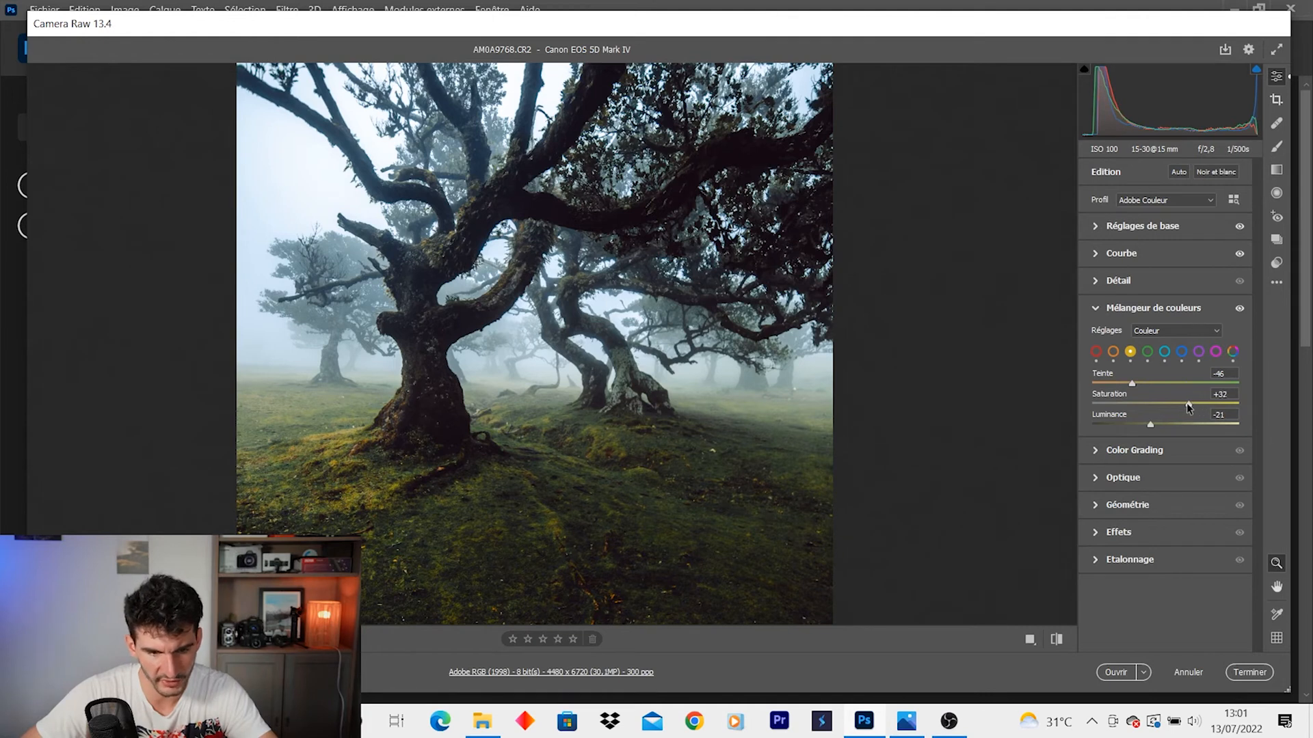
- Set the blue saturation to +25 and the blue luminance to -36 in the color mixer
click(1181, 351)
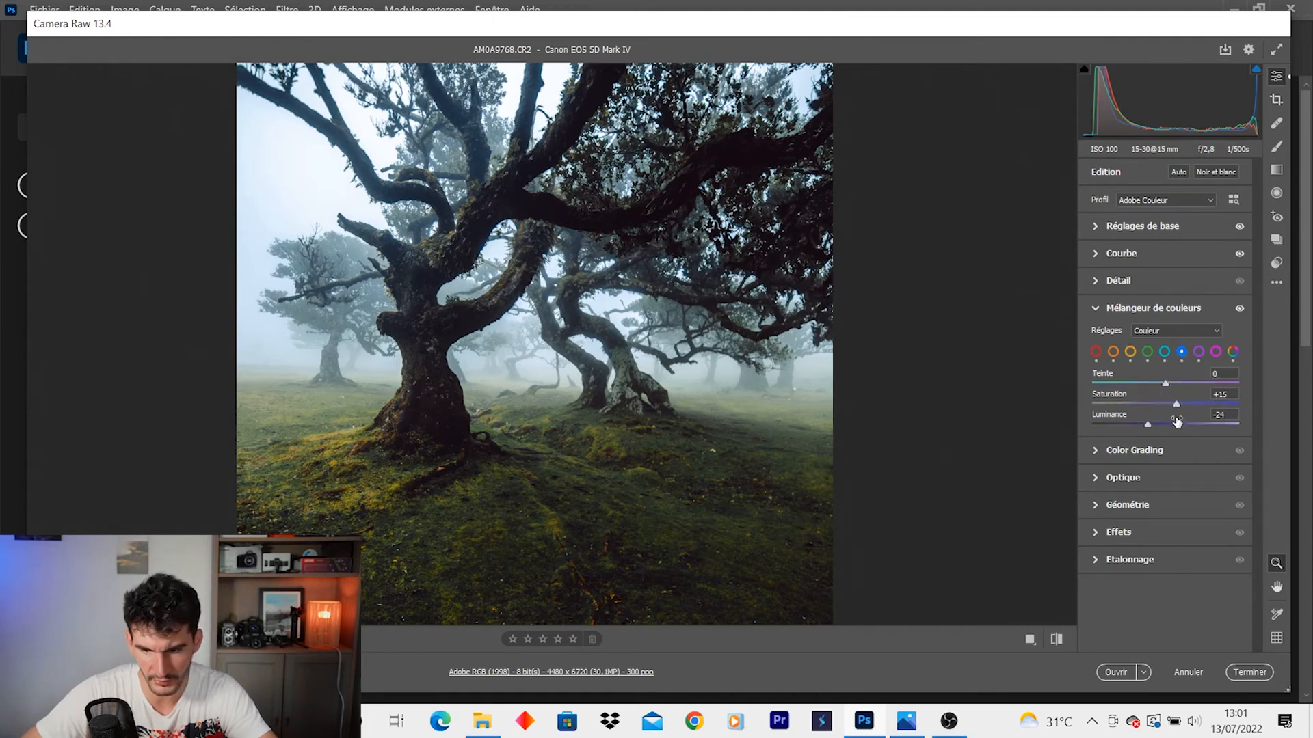
mouse_move(1175, 403)
mouse_down()
mouse_move(1230, 405)
mouse_move(1200, 405)
mouse_up()
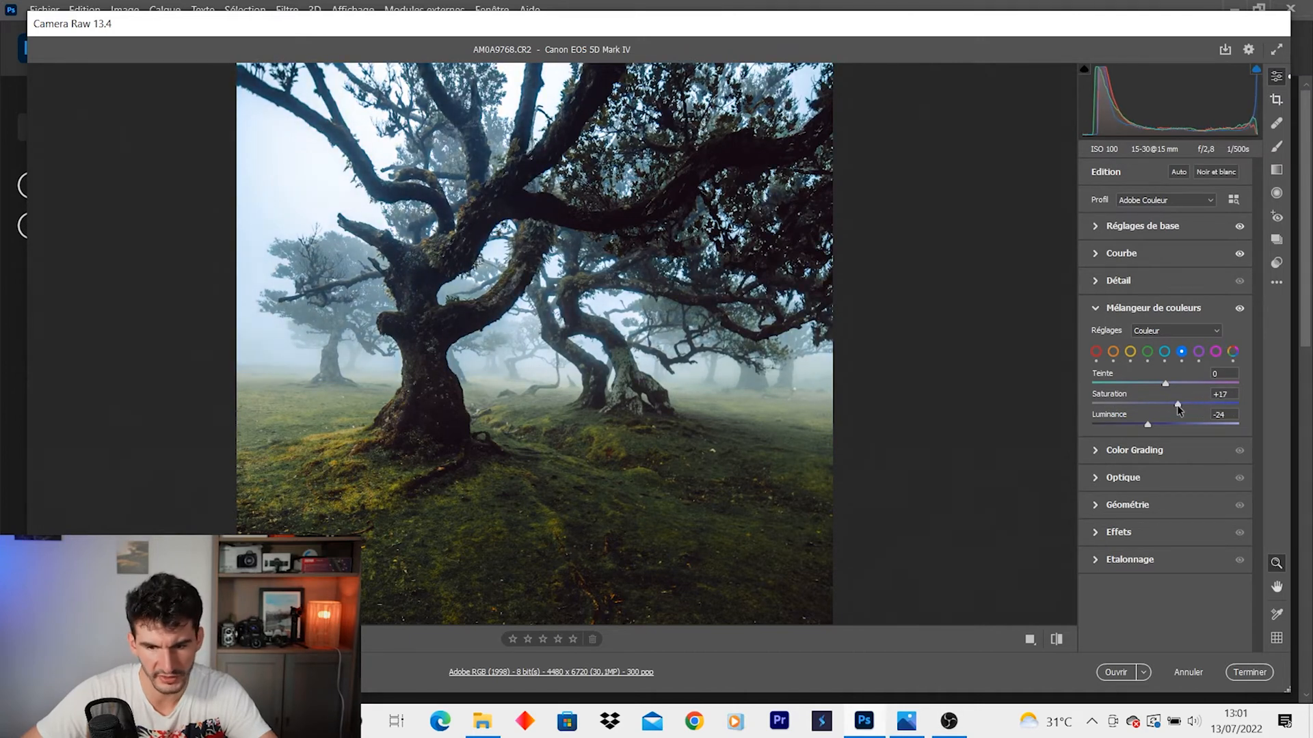
drag(1147, 423, 1139, 426)
scroll(776, 413, down, 4)
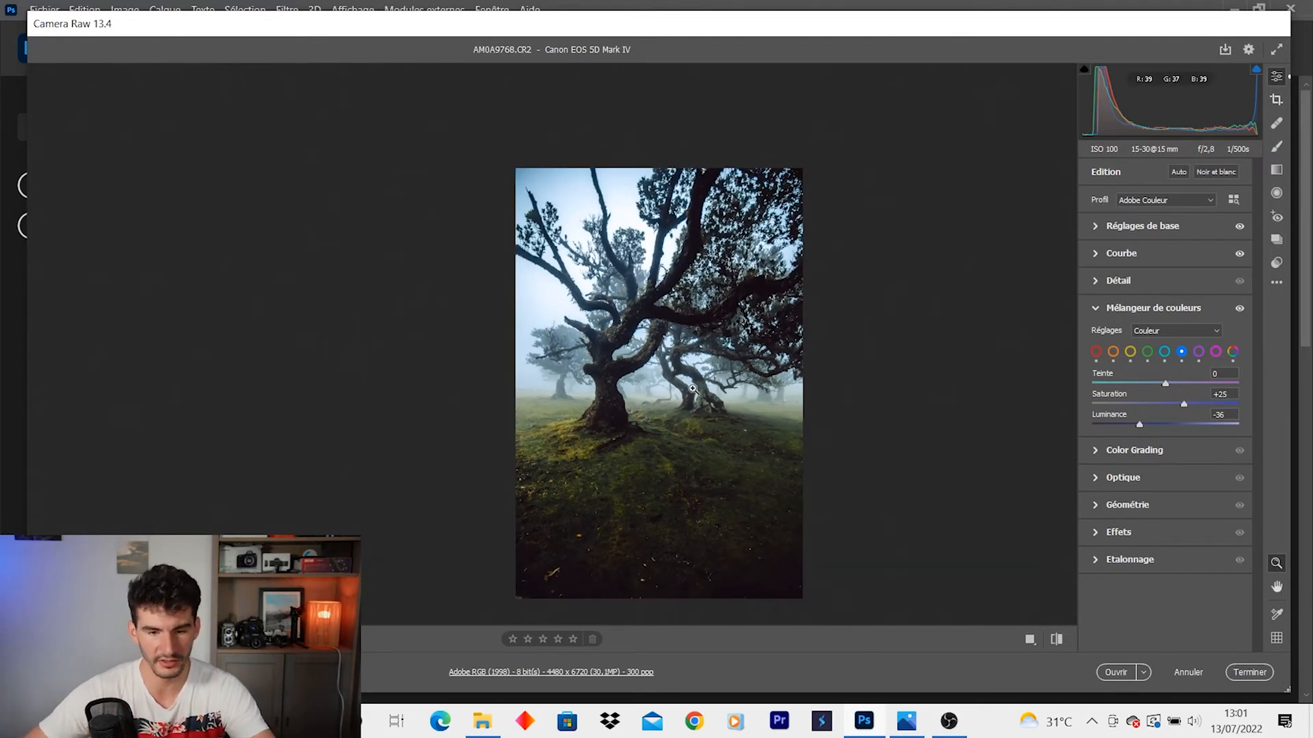
scroll(739, 406, up, 1)
scroll(673, 375, up, 1)
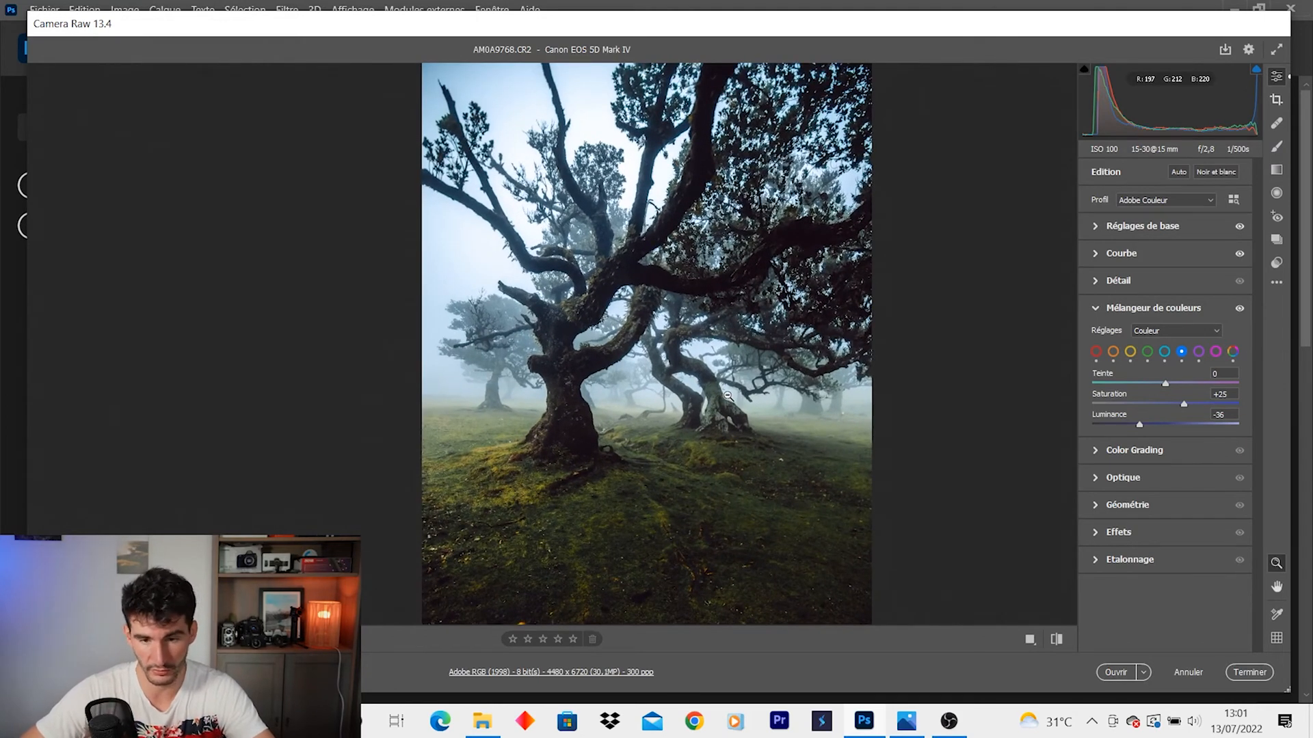
click(1096, 309)
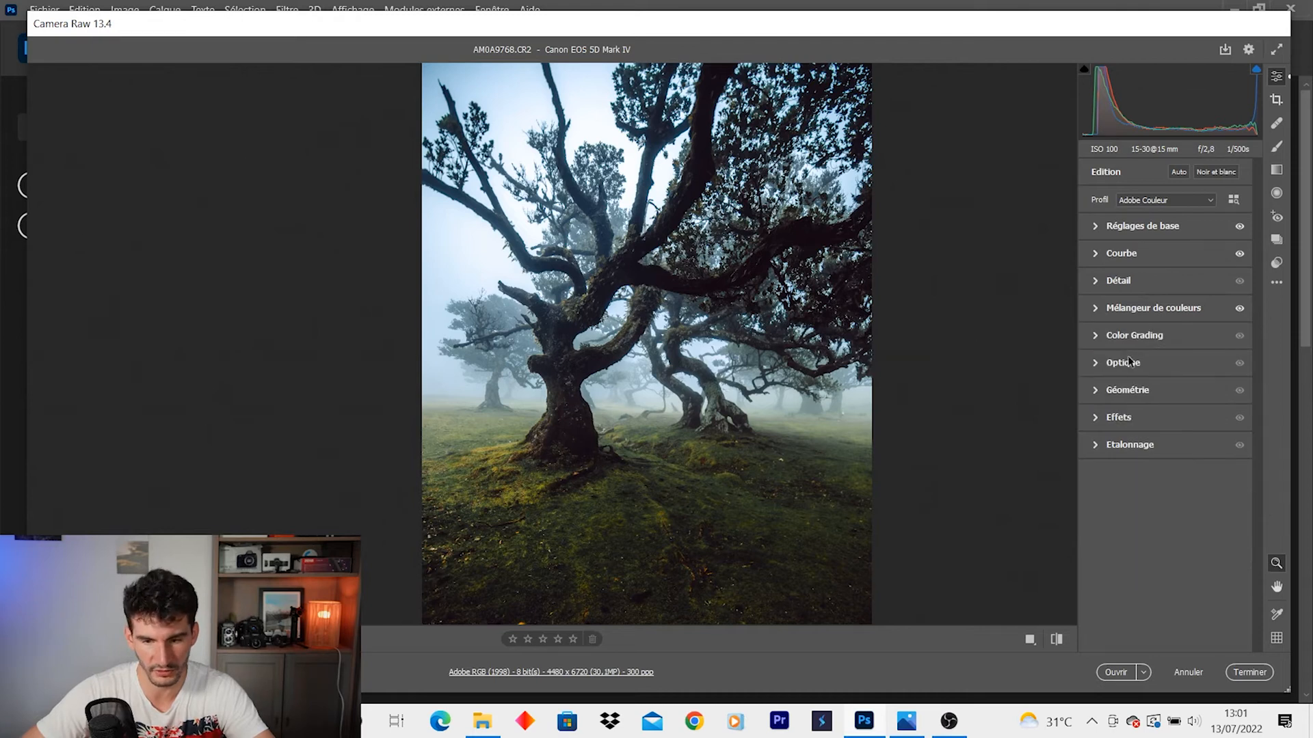
- Add a nearly vertical graduated filter fading from the upper branches down to the base of the main tree
key(g)
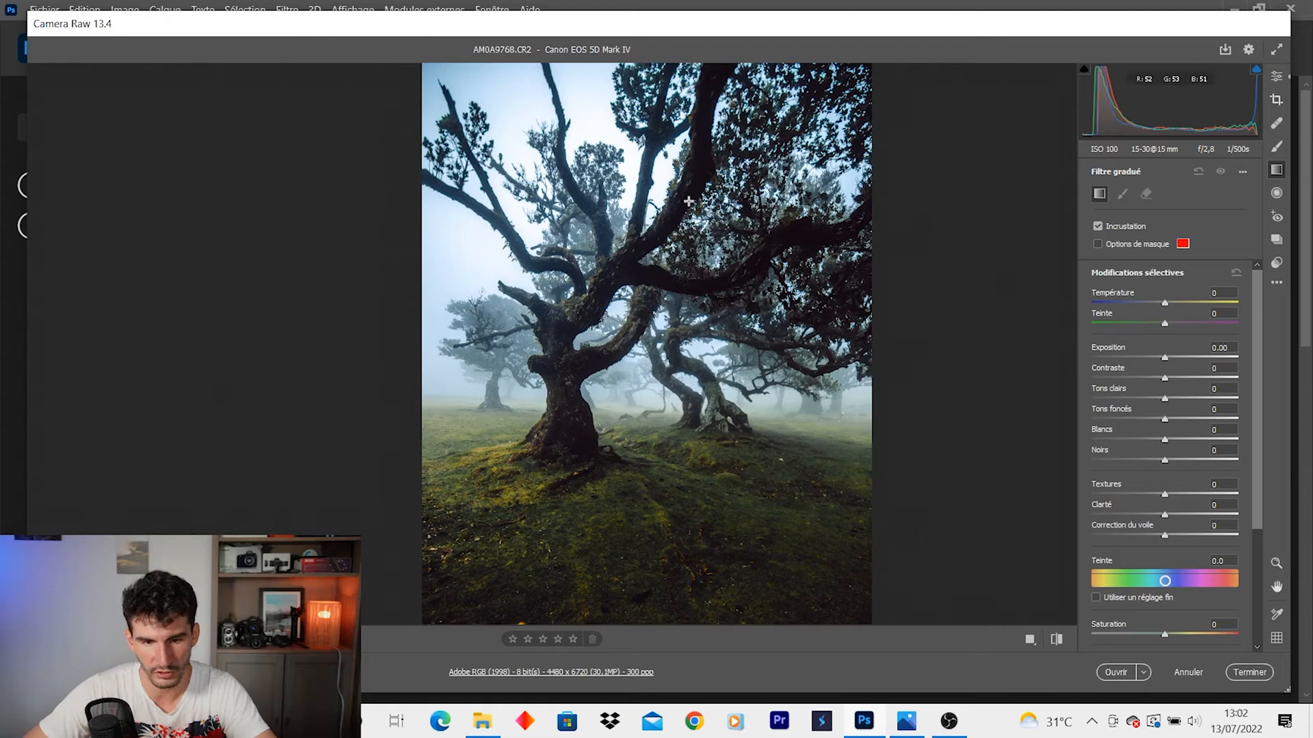
drag(658, 162, 639, 425)
drag(756, 441, 759, 445)
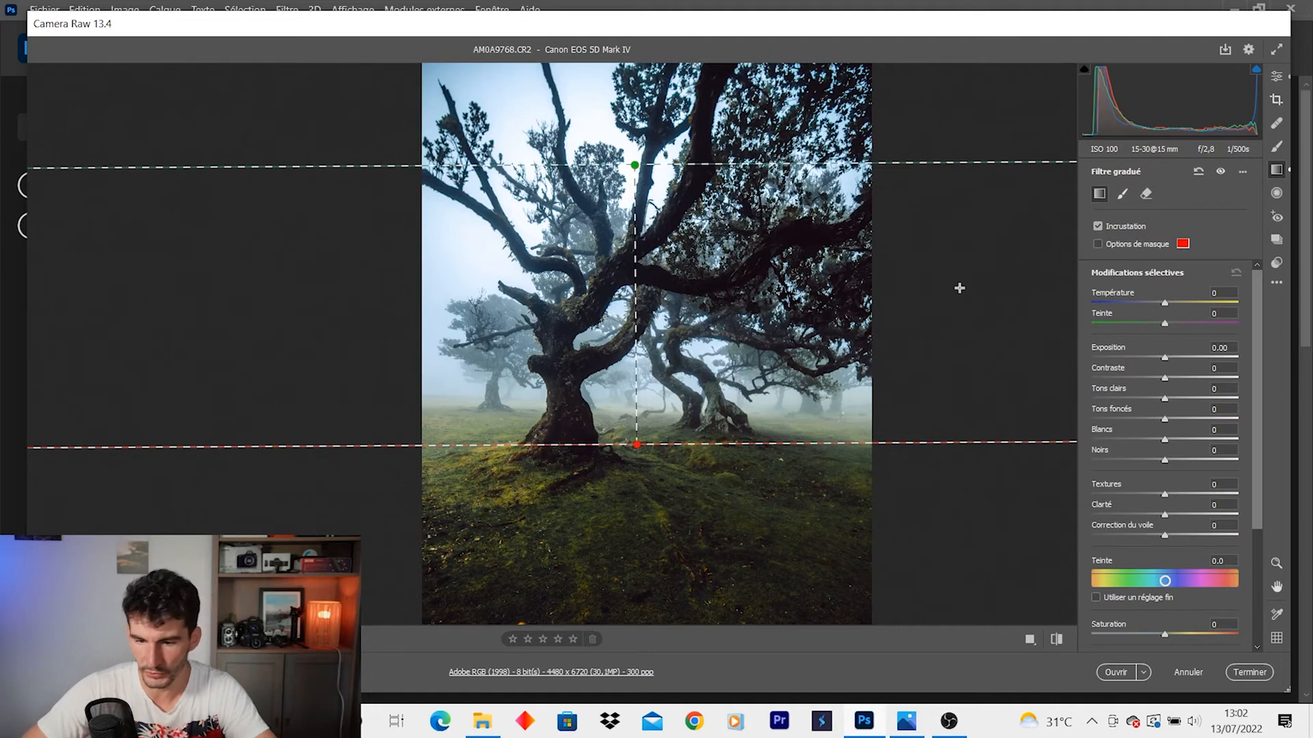
- Set the graduated filter's shadows to +52, highlights to -22 and temperature to -7
drag(1163, 427, 1204, 424)
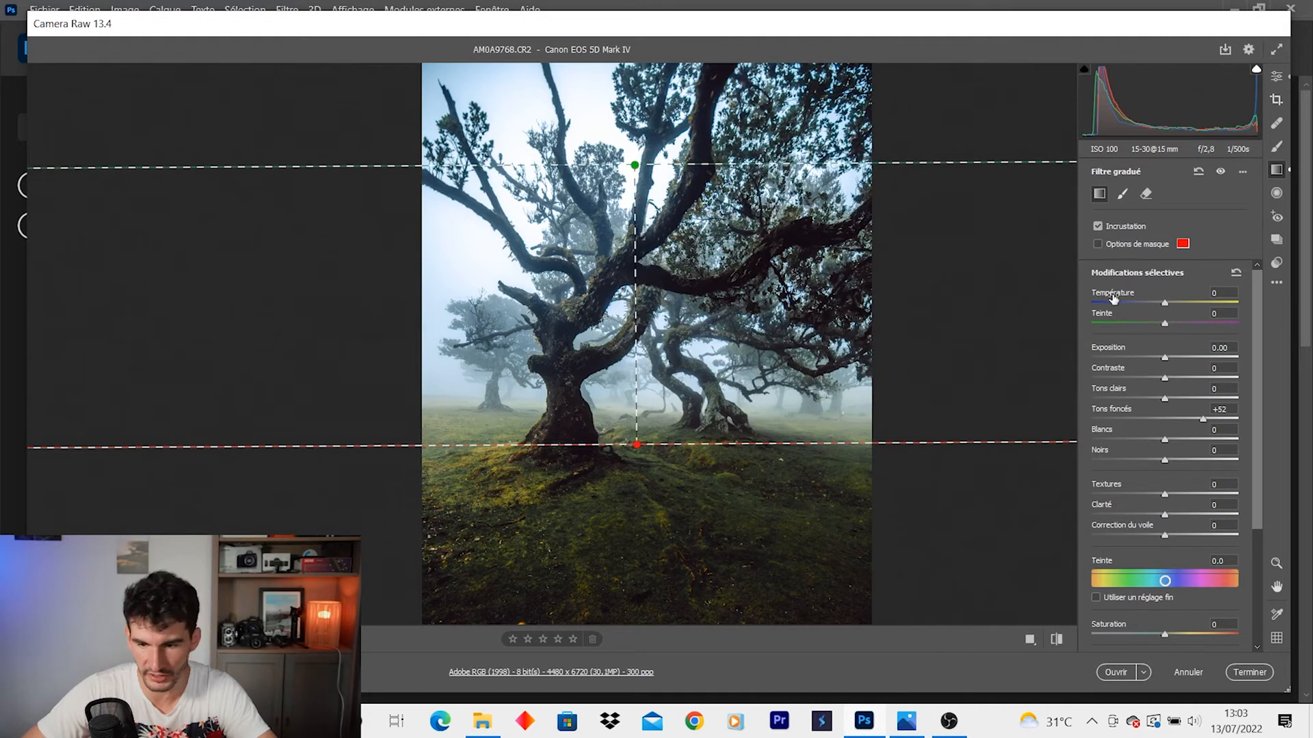
mouse_move(1168, 404)
mouse_down()
mouse_move(1141, 402)
mouse_move(1158, 402)
mouse_up()
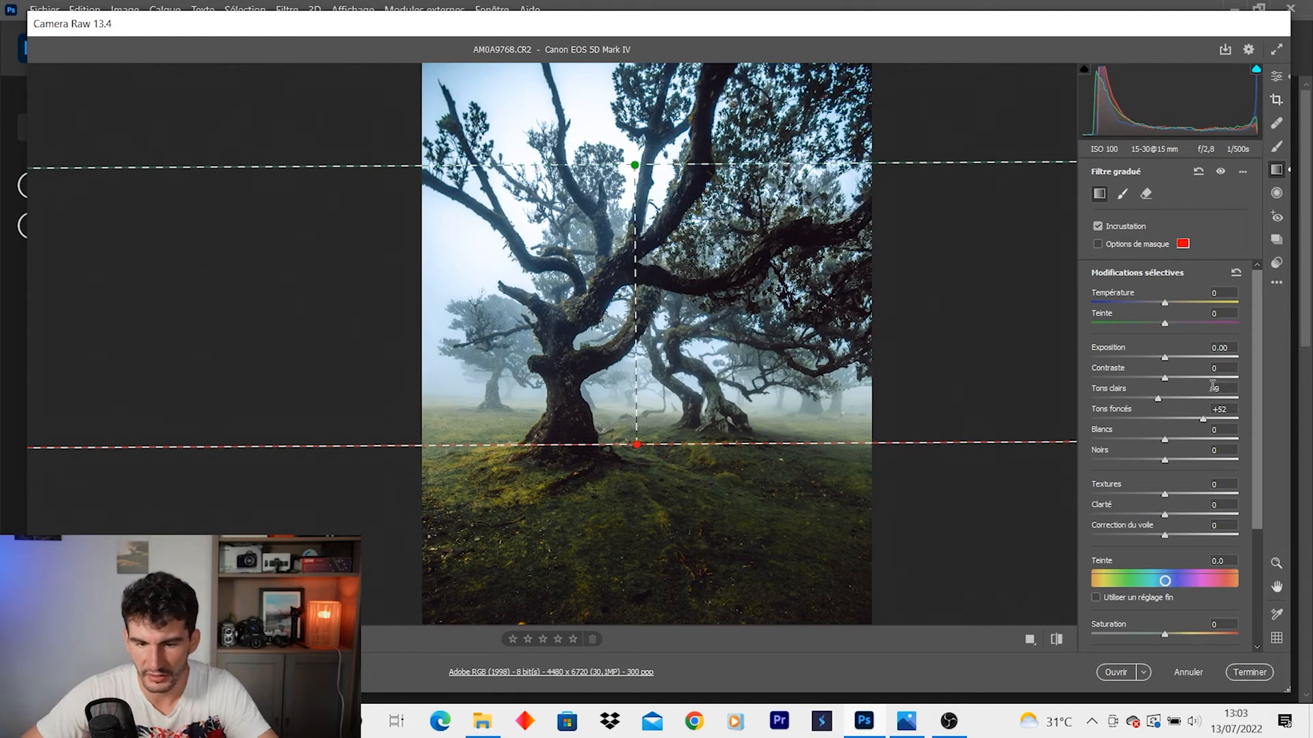
mouse_move(1158, 400)
mouse_down()
mouse_move(1147, 402)
mouse_move(1159, 402)
mouse_up()
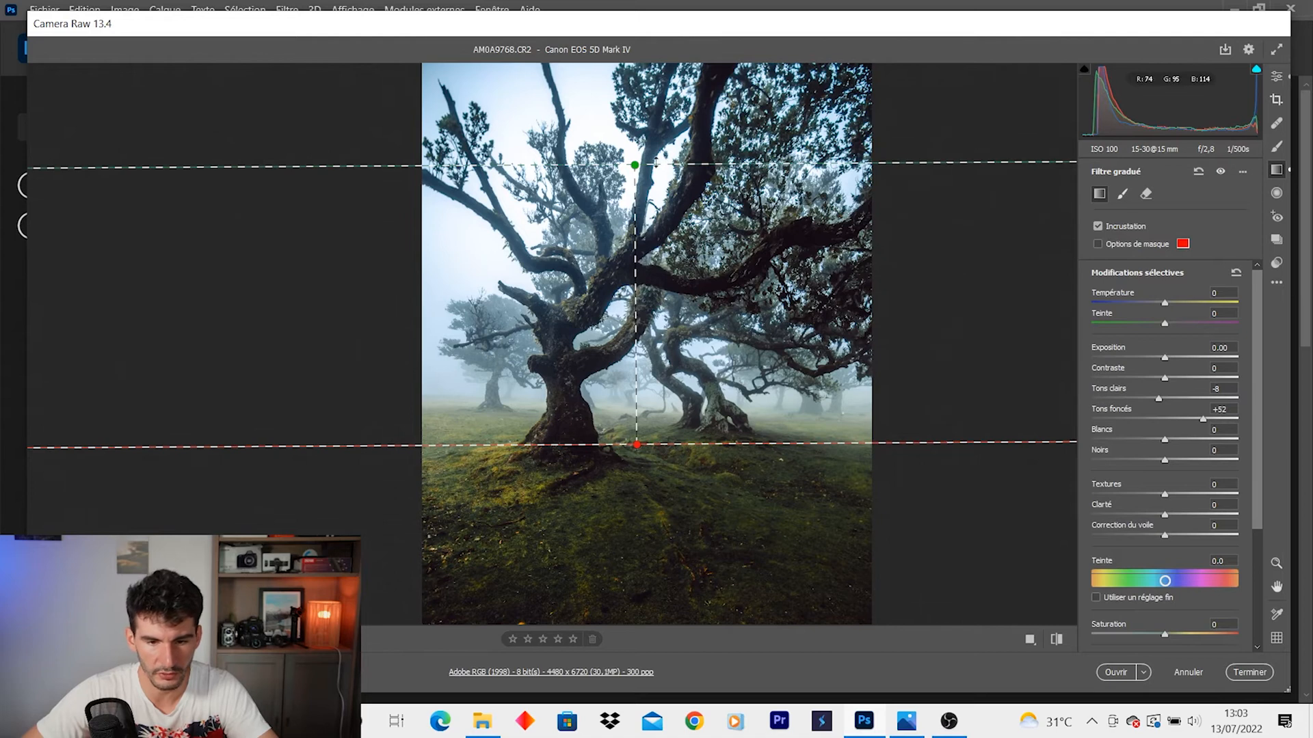
drag(1158, 399, 1149, 402)
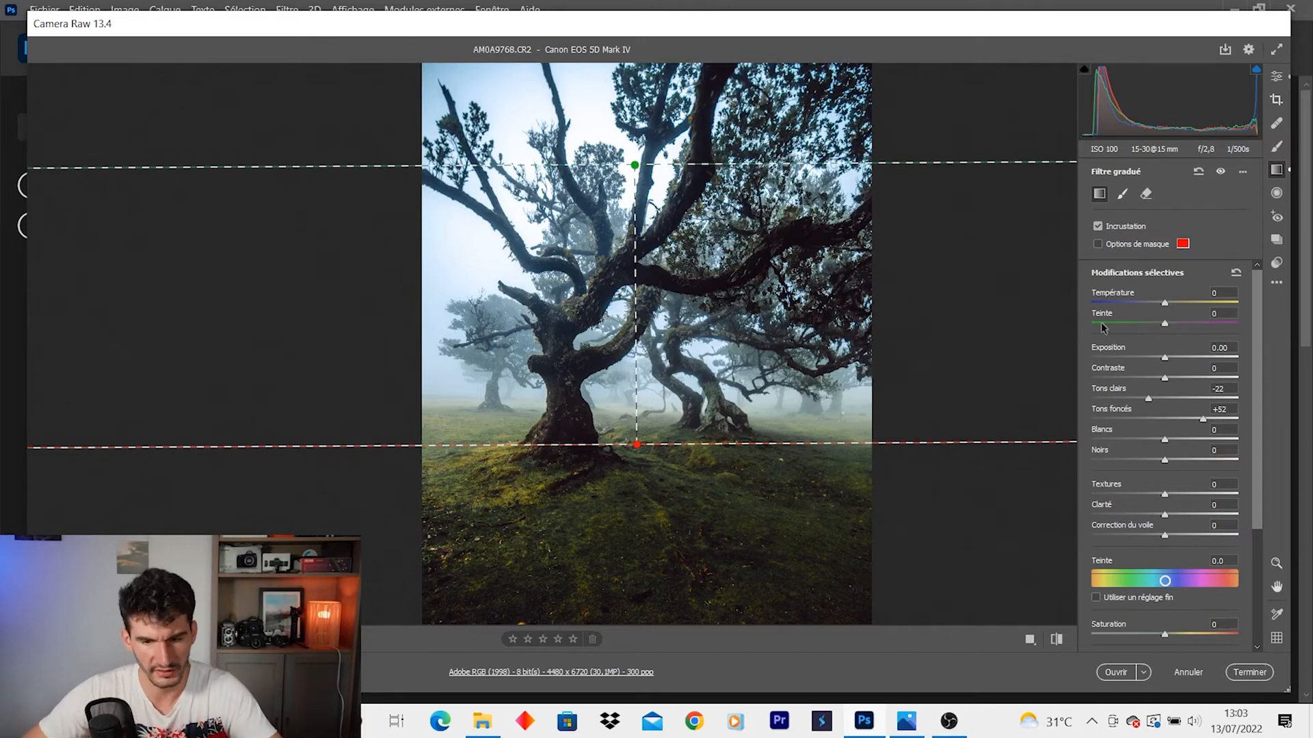
drag(1165, 306, 1167, 328)
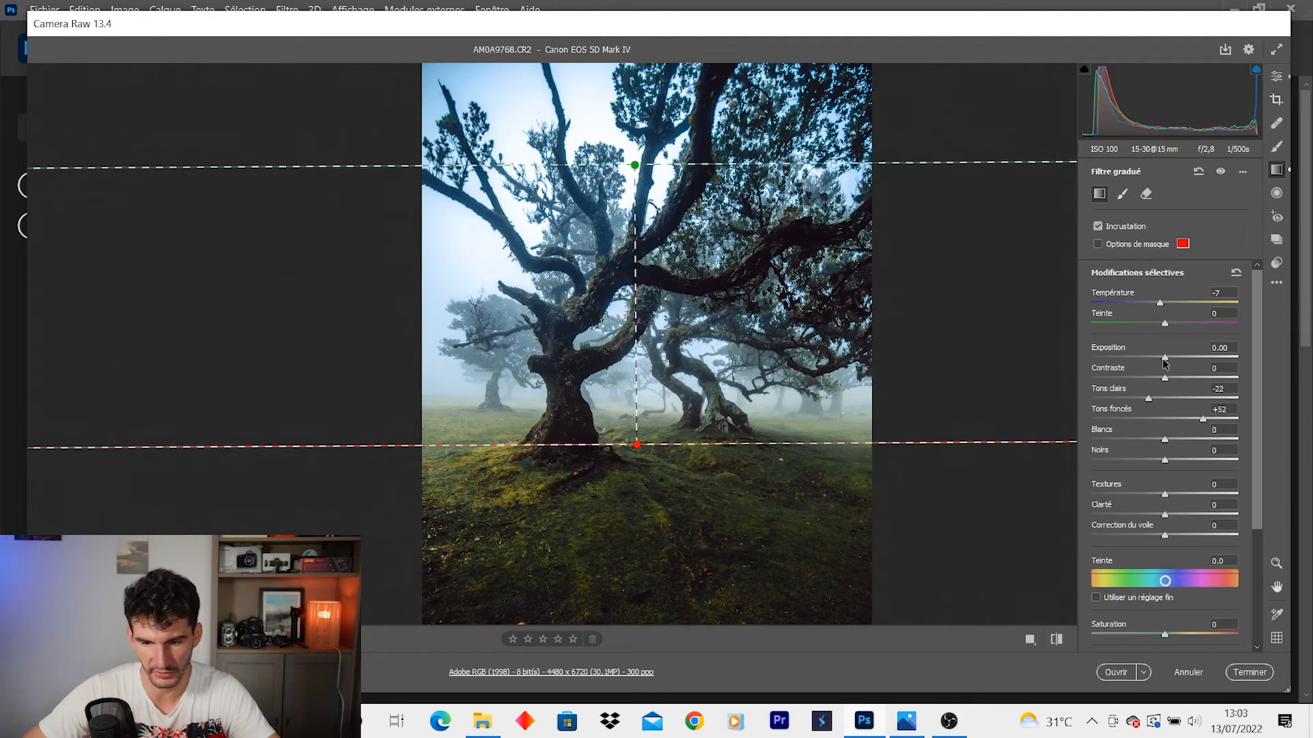
- Add a second graduated filter running diagonally from beyond the photo's upper-left edge to the grass beside the trees
drag(483, 192, 711, 418)
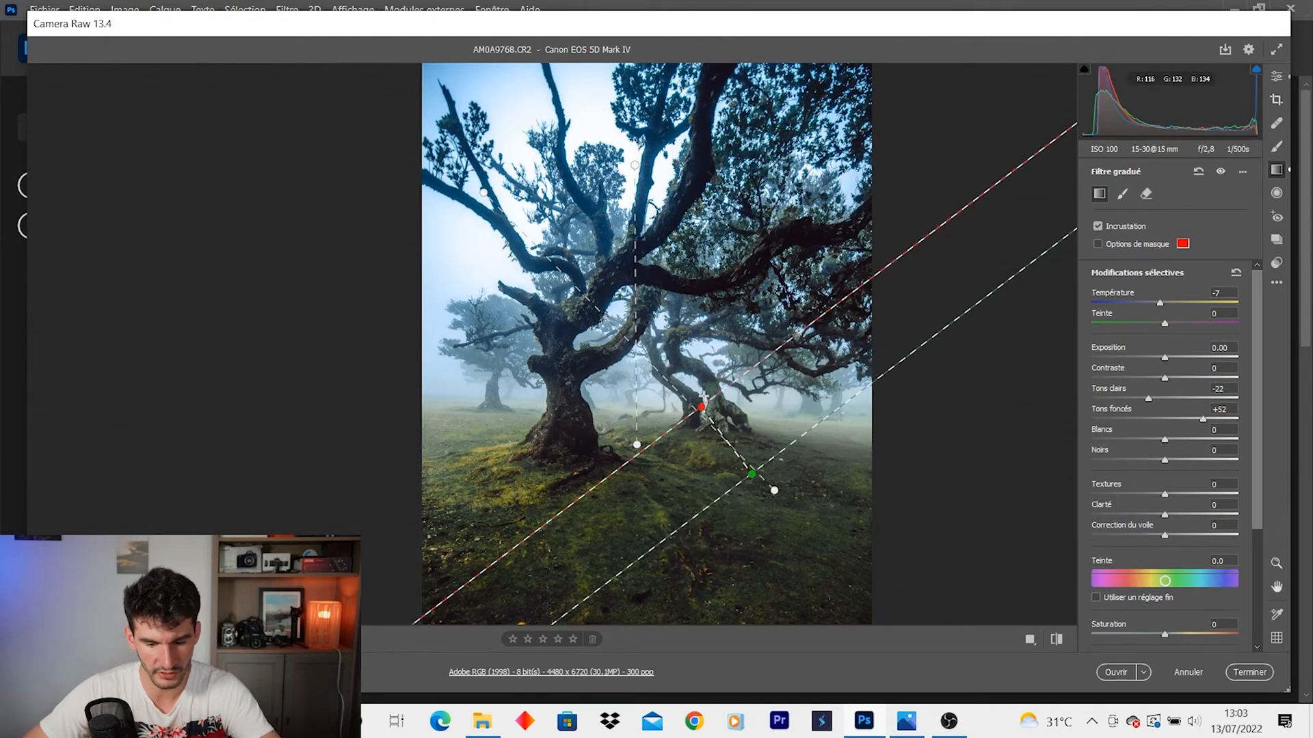
key(ctrl+z)
drag(619, 329, 539, 270)
- Reset the diagonal filter's shadows and highlights to 0 and set its exposure to +0.75
double_click(1202, 418)
double_click(1149, 400)
drag(1165, 358, 1181, 366)
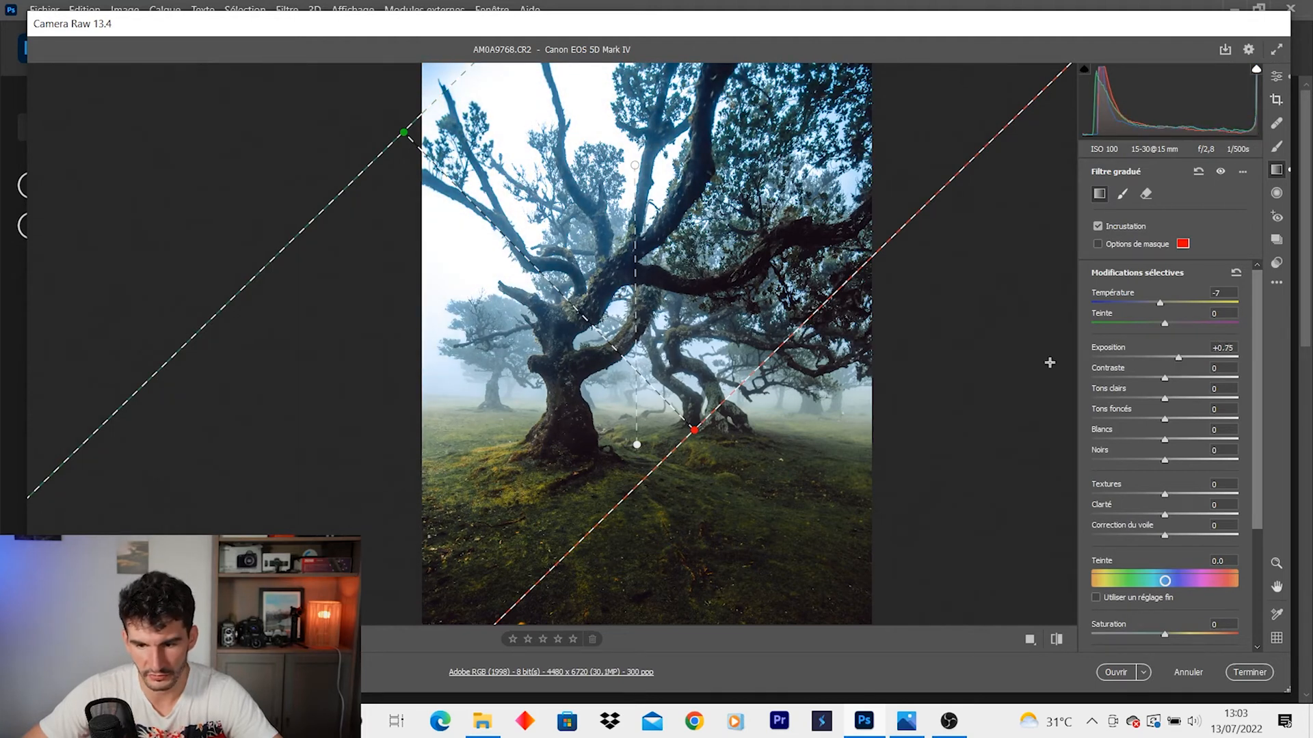
- Shift the diagonal filter further right across the photo and set its clarity to -10 and dehaze to -25
drag(672, 406, 813, 432)
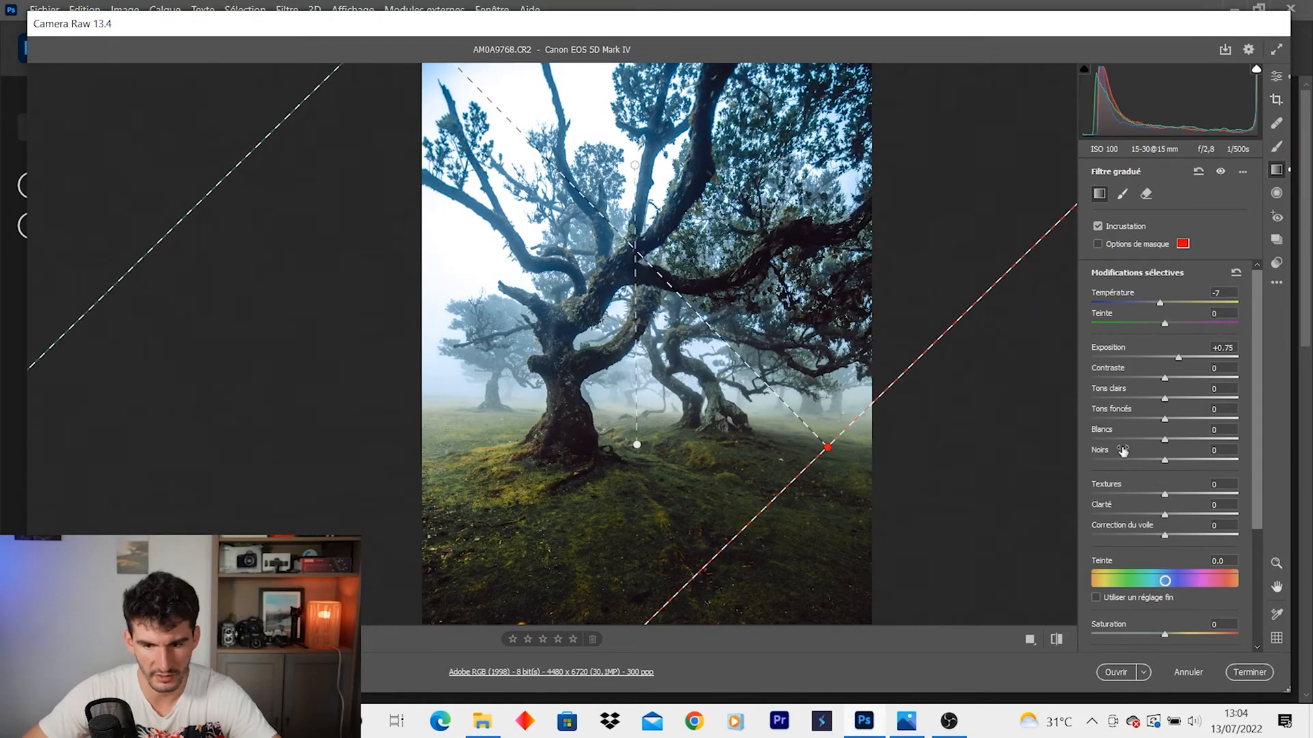
drag(1164, 516, 1136, 540)
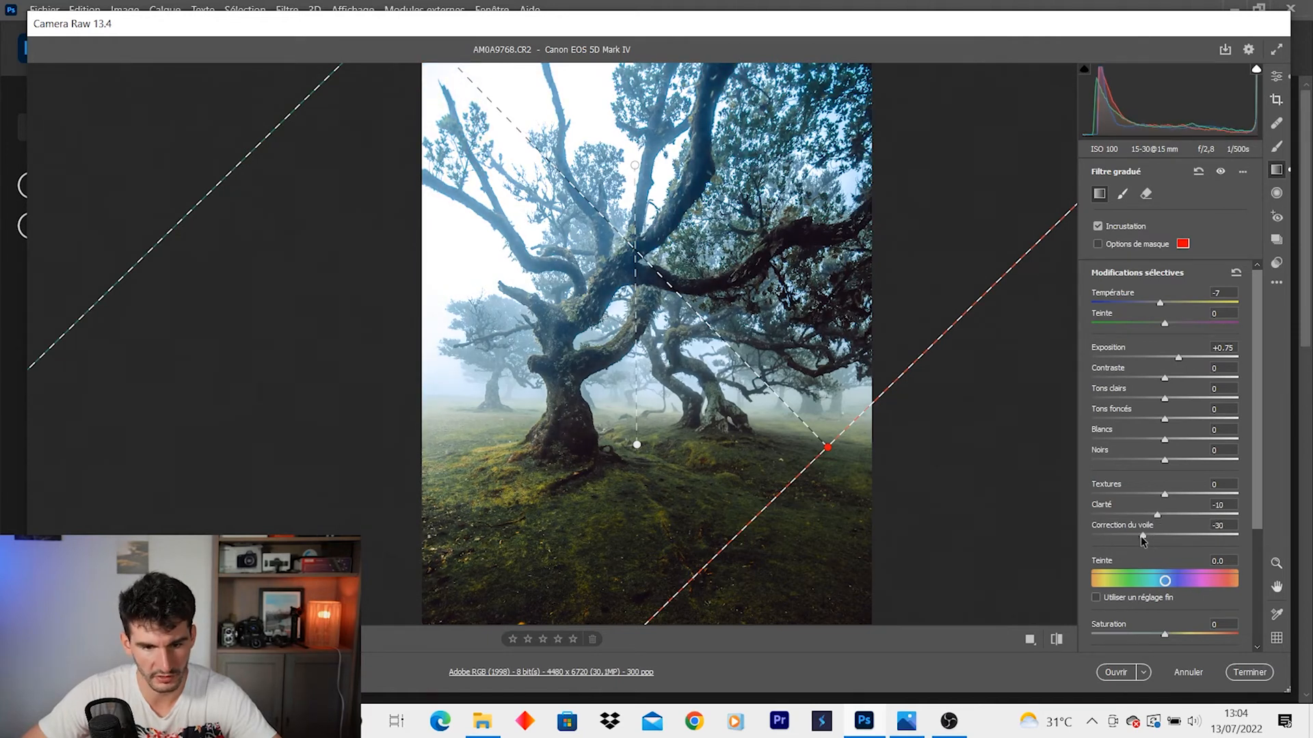
drag(1142, 536, 1144, 536)
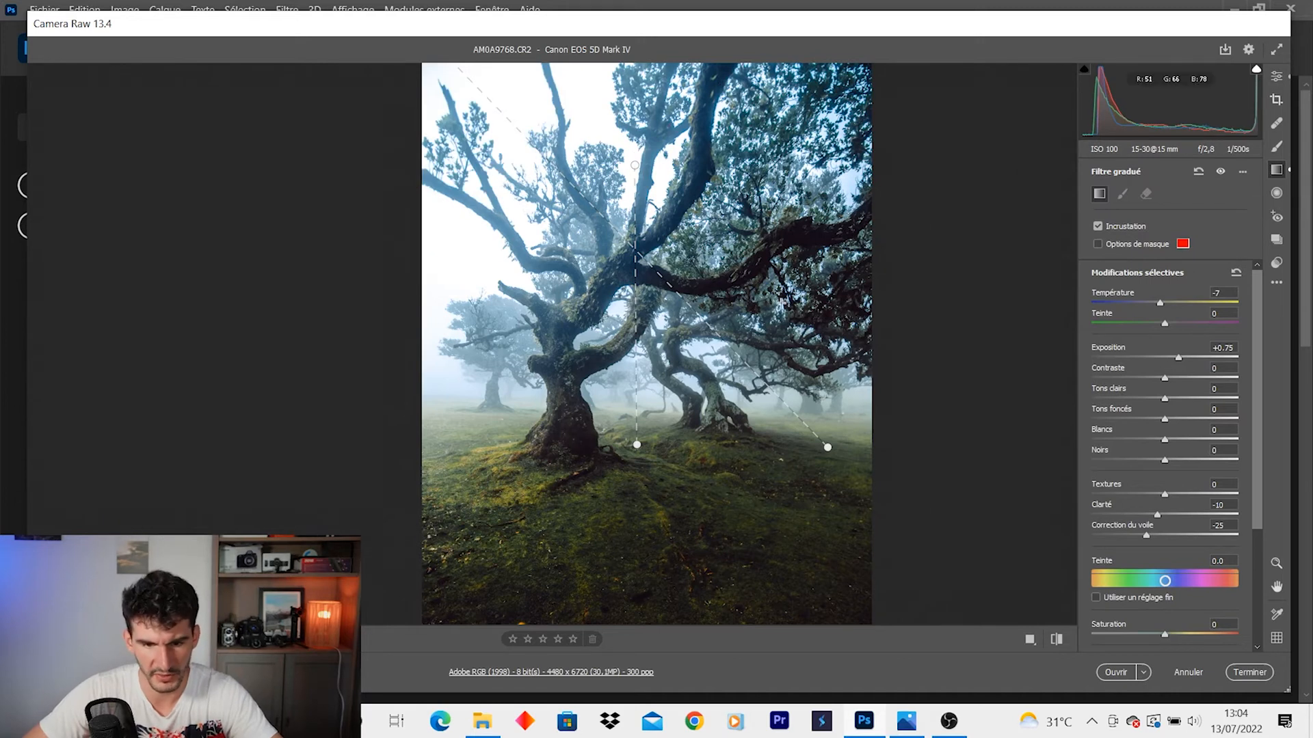
- Set the first, vertical graduated filter's clarity to -59 and move the filter up so it ends at the misty horizon
click(635, 379)
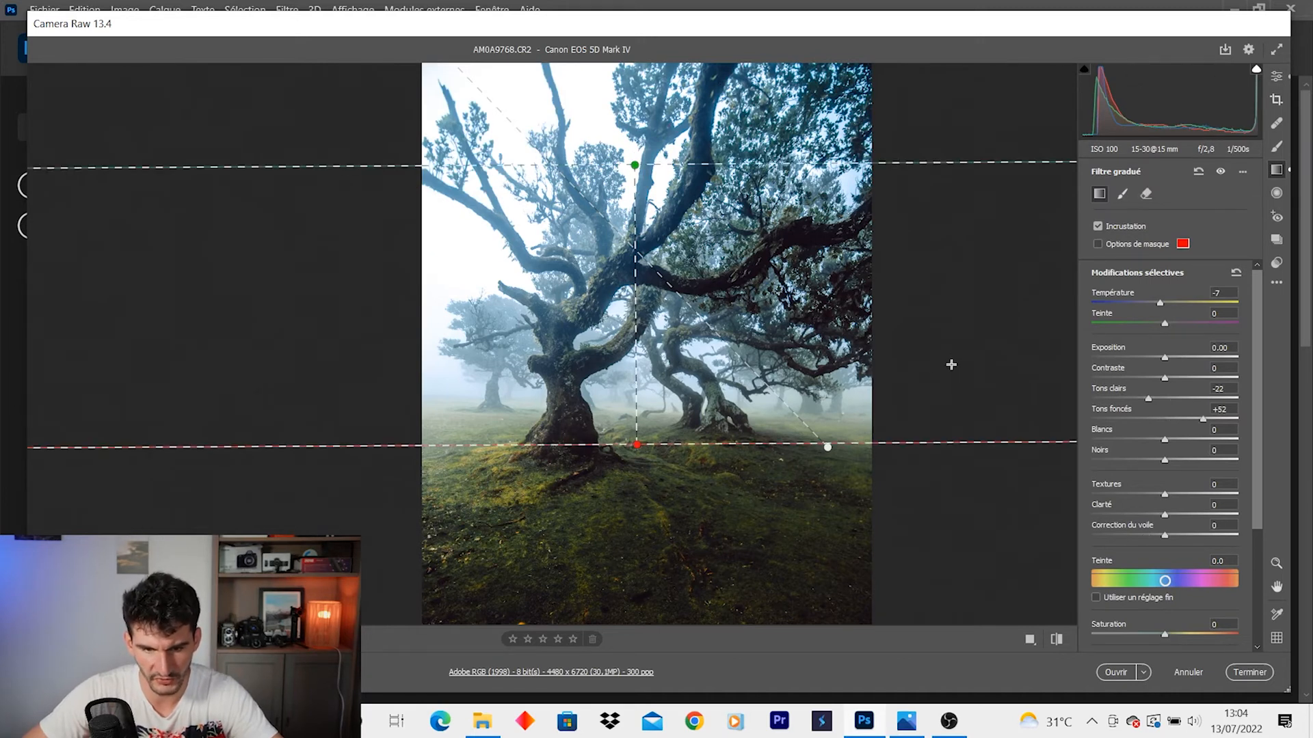
mouse_move(1164, 515)
mouse_down()
mouse_move(1095, 511)
mouse_move(1191, 525)
mouse_move(1165, 520)
mouse_up()
double_click(1155, 518)
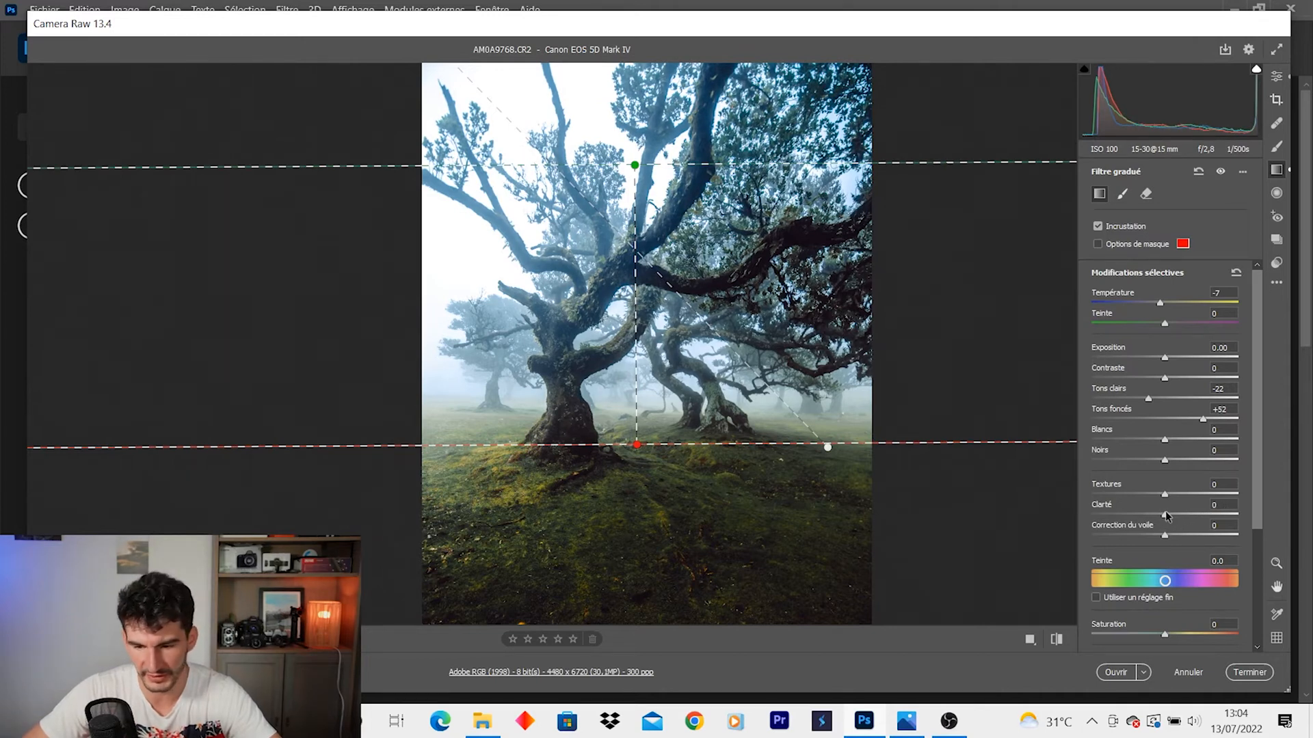
drag(1165, 518, 1120, 515)
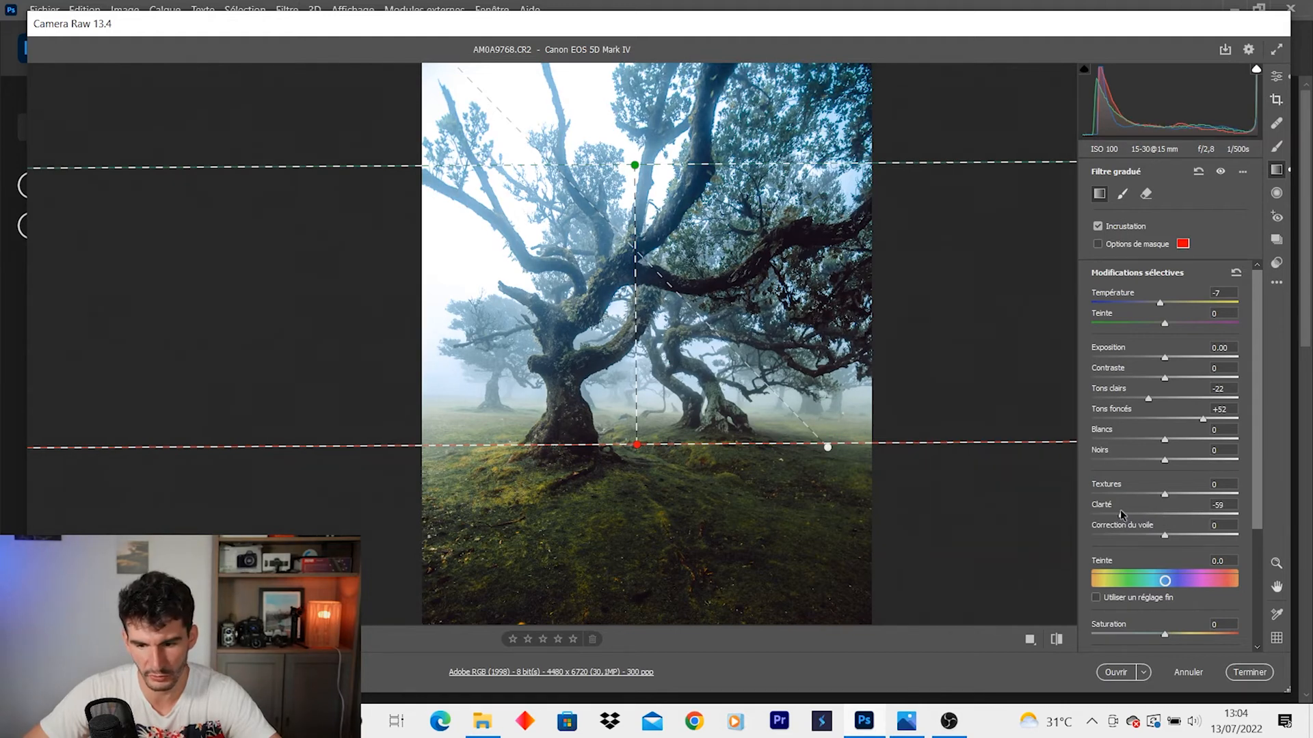
drag(635, 418, 633, 371)
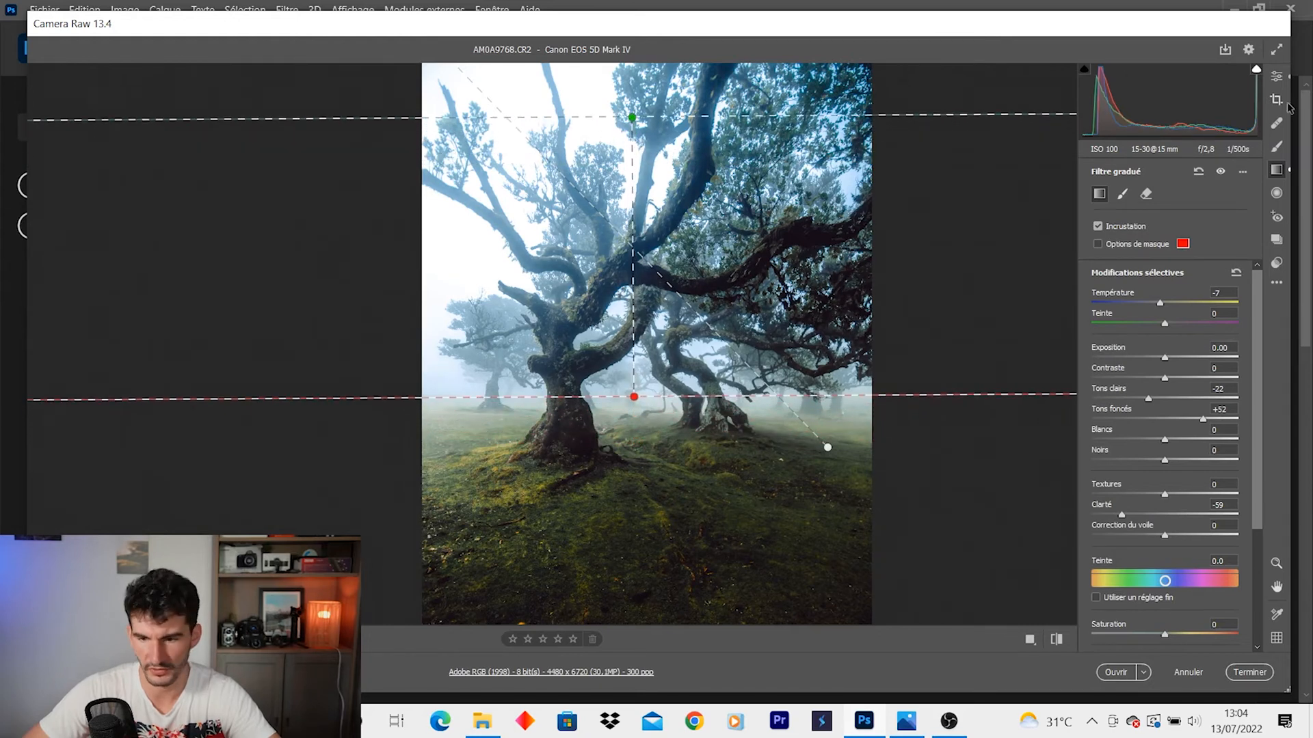
- In the basic adjustments, set the blacks to -41 and the shadows to +57
click(1276, 77)
scroll(688, 417, down, 2)
scroll(681, 445, up, 1)
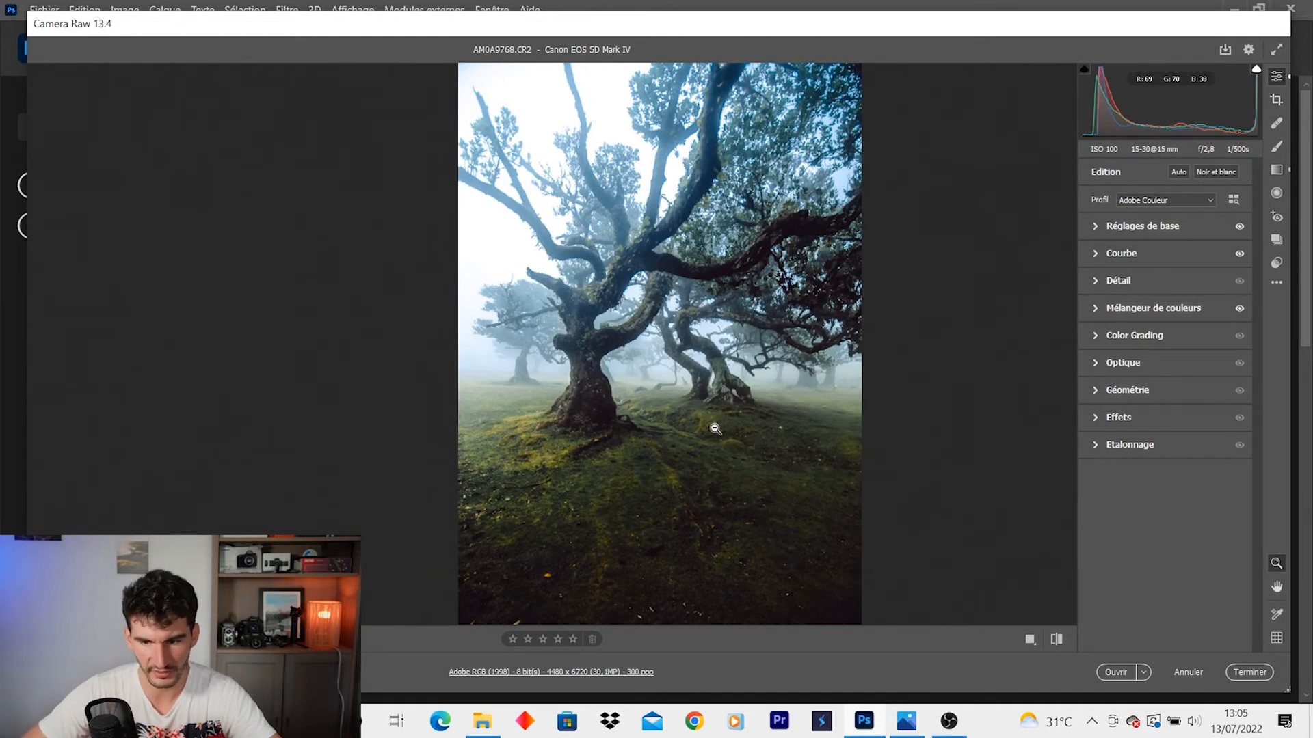
scroll(700, 429, up, 1)
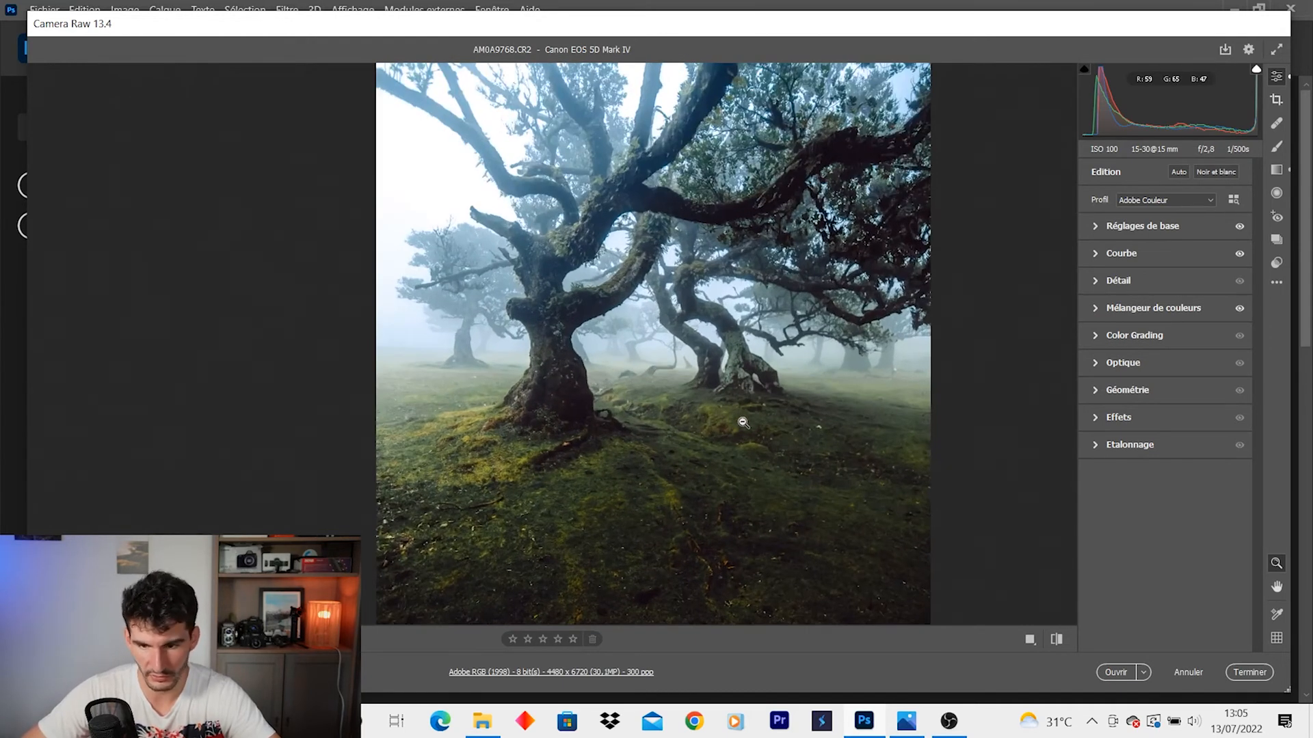
click(1139, 231)
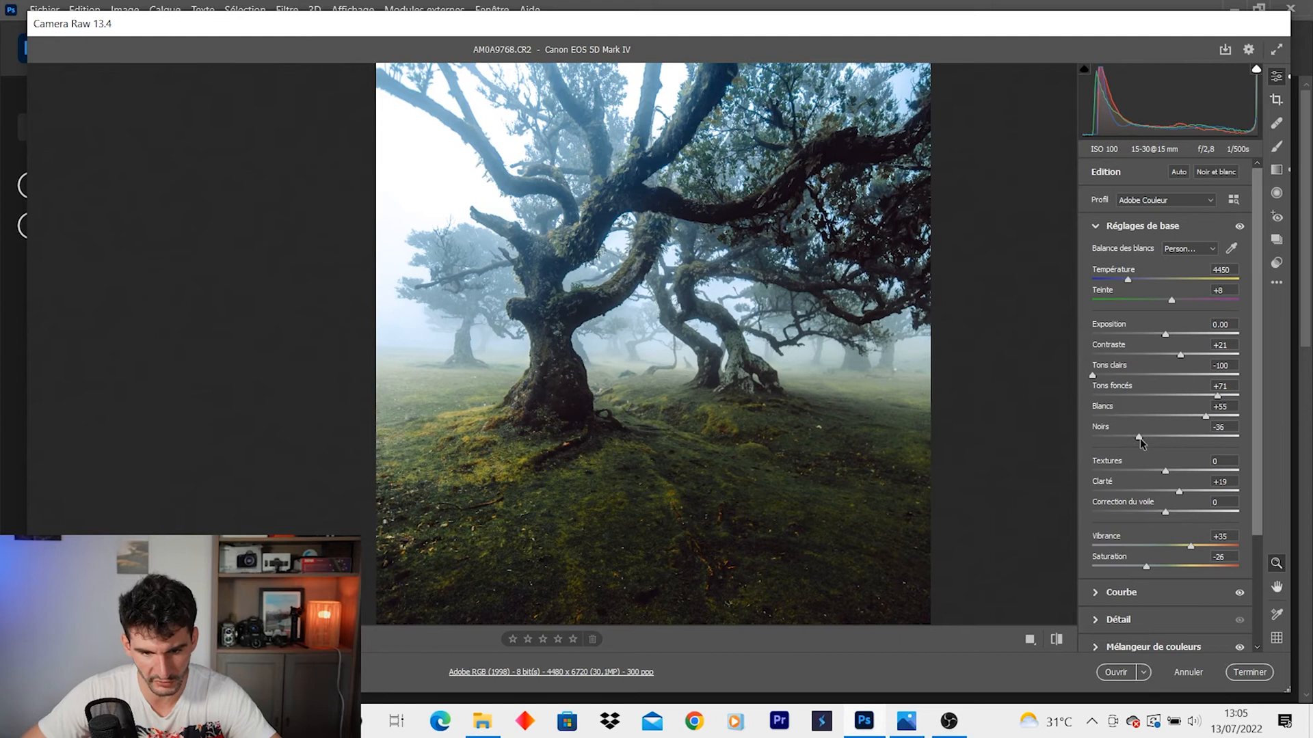
drag(1137, 439, 1133, 438)
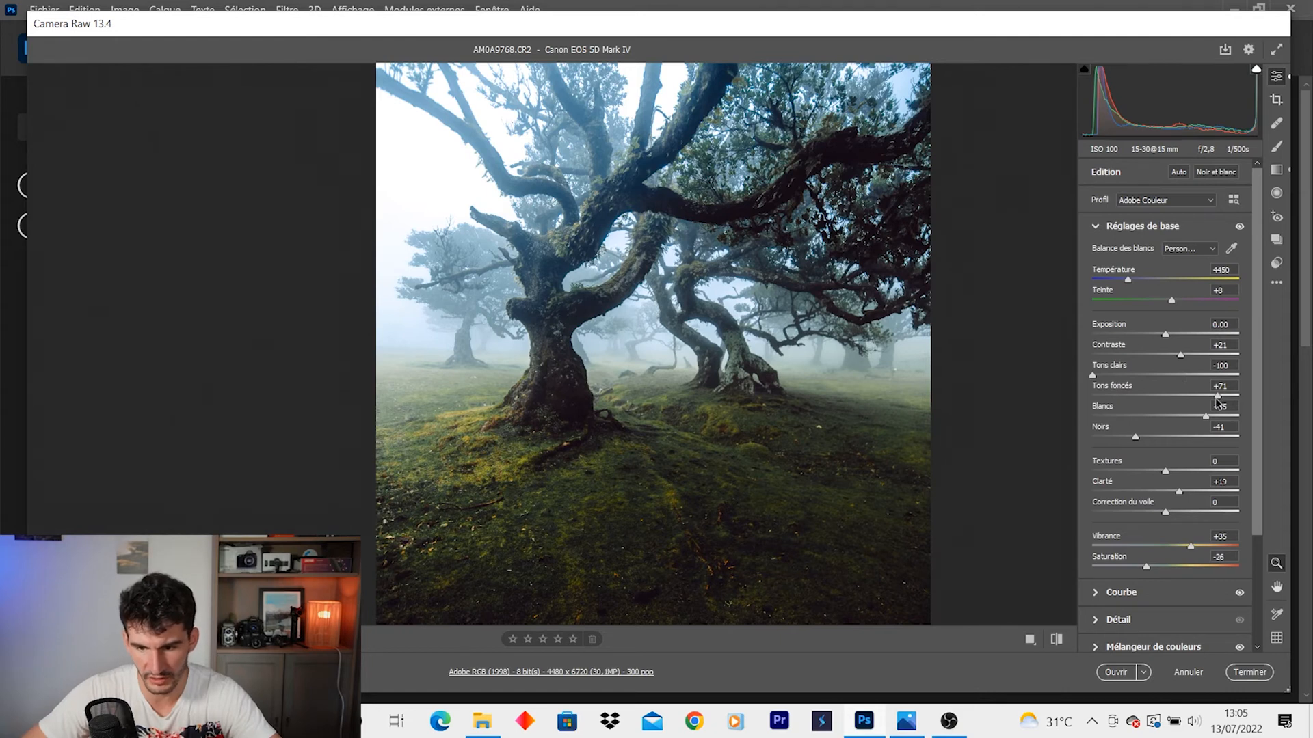
drag(1217, 395, 1211, 395)
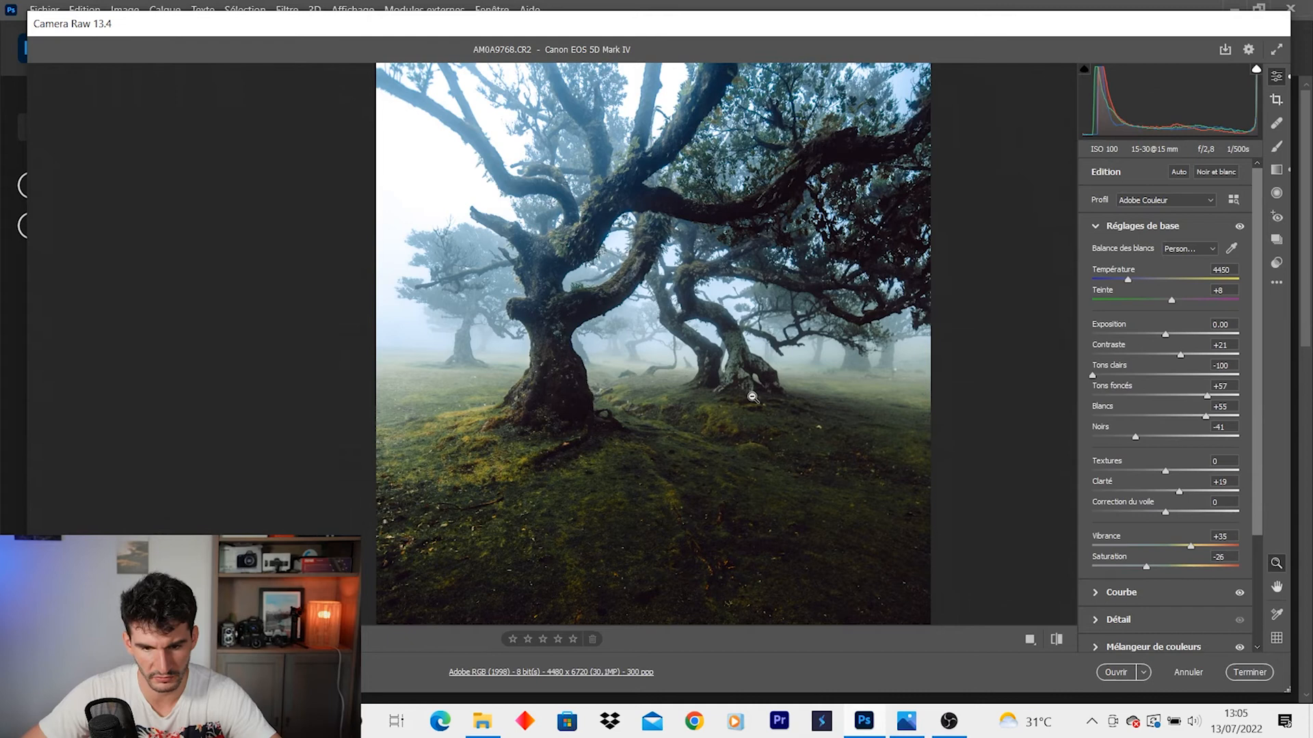
- Paint an adjustment brush mask over the foreground grass beside the trees, with auto-masking and the red mask overlay enabled
scroll(740, 394, down, 5)
scroll(739, 393, up, 1)
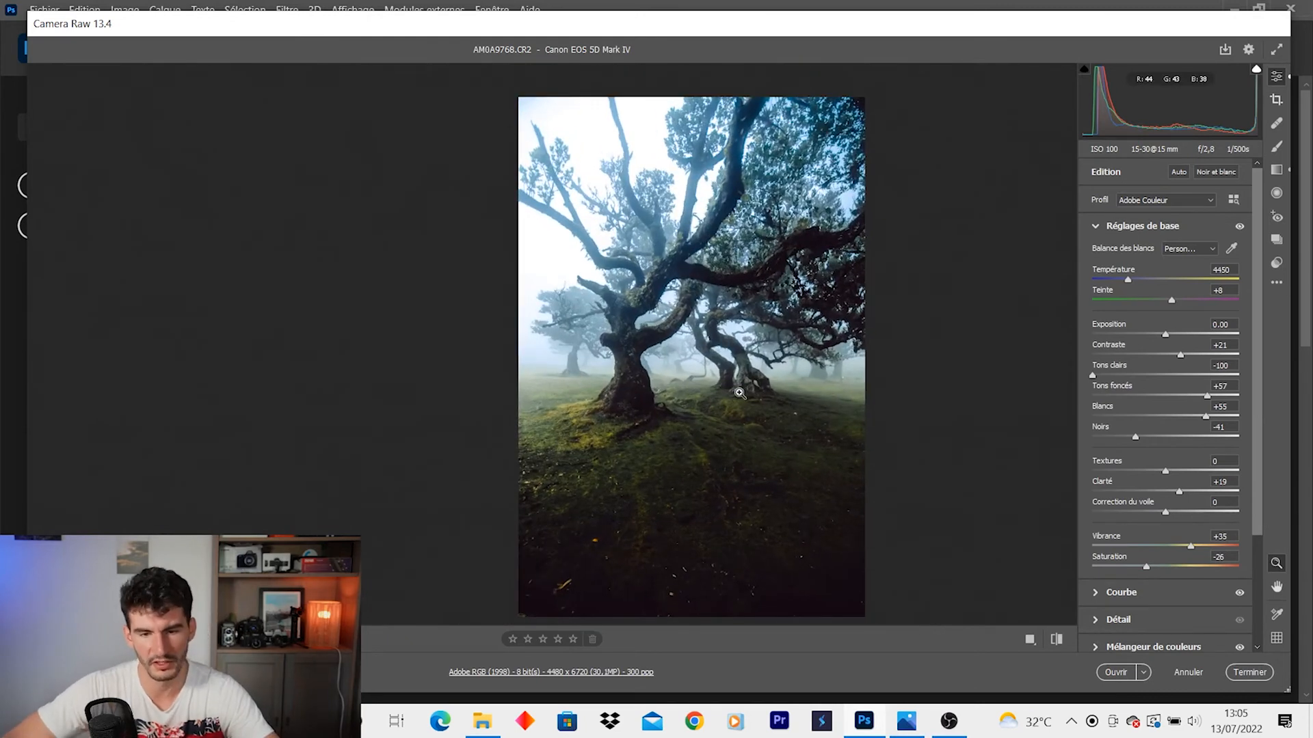
click(765, 185)
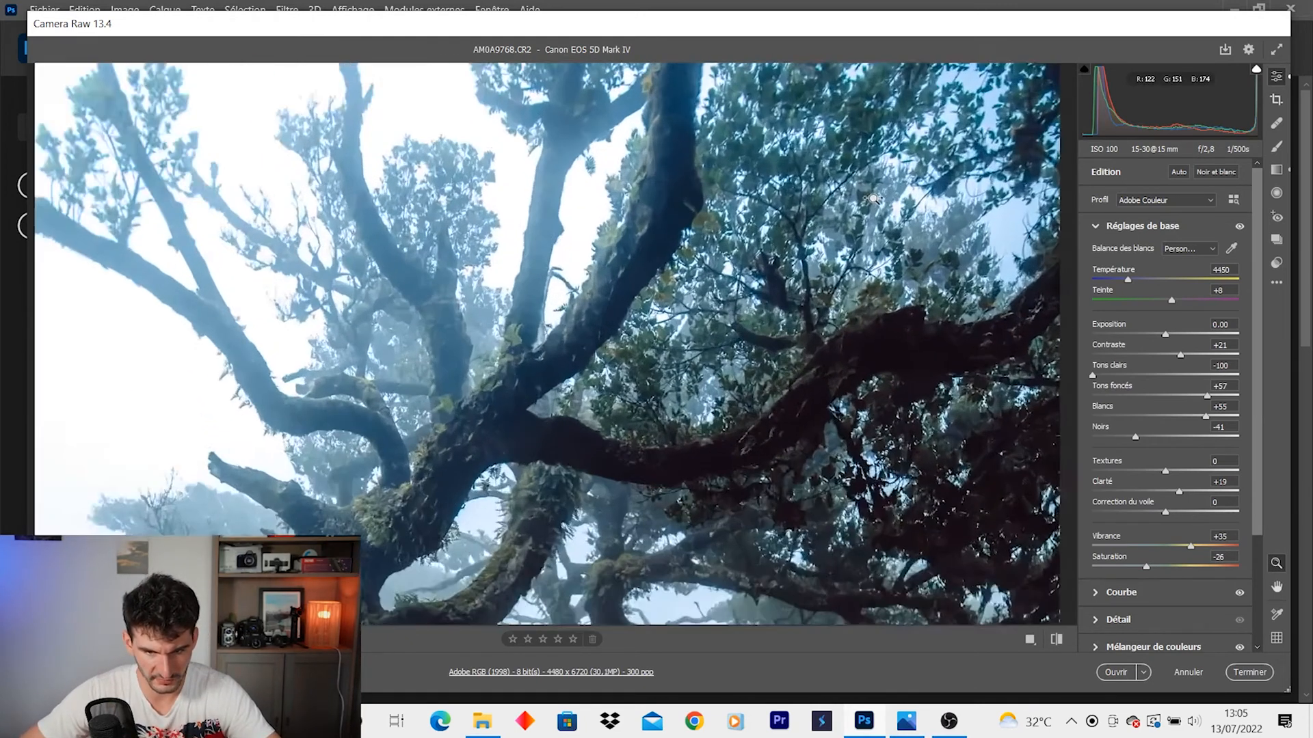
click(759, 419)
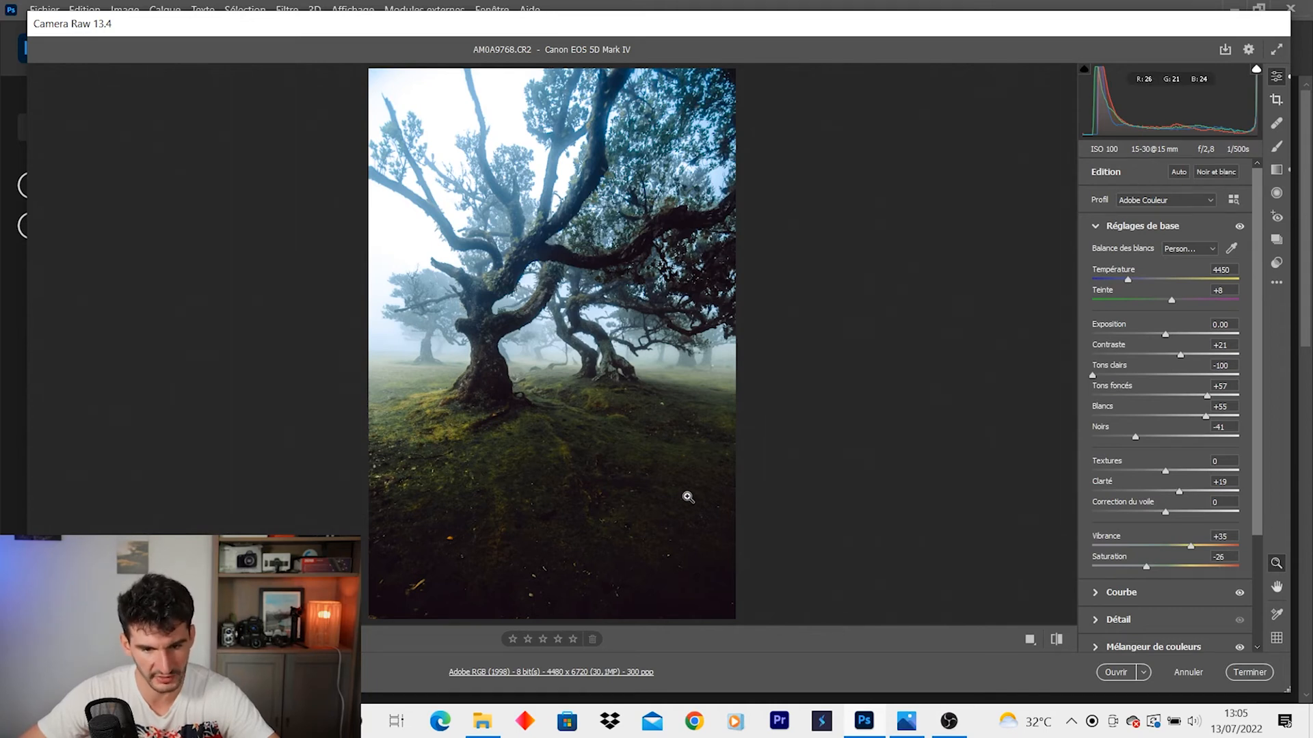
mouse_move(599, 454)
mouse_down()
mouse_move(673, 454)
mouse_move(684, 417)
mouse_up()
click(1275, 147)
mouse_move(603, 412)
mouse_down()
mouse_move(849, 456)
mouse_move(828, 418)
mouse_move(769, 391)
mouse_up()
click(1097, 304)
click(1097, 357)
mouse_move(563, 443)
mouse_down()
mouse_move(389, 491)
mouse_move(483, 516)
mouse_move(553, 473)
mouse_up()
scroll(587, 447, down, 5)
scroll(643, 446, up, 2)
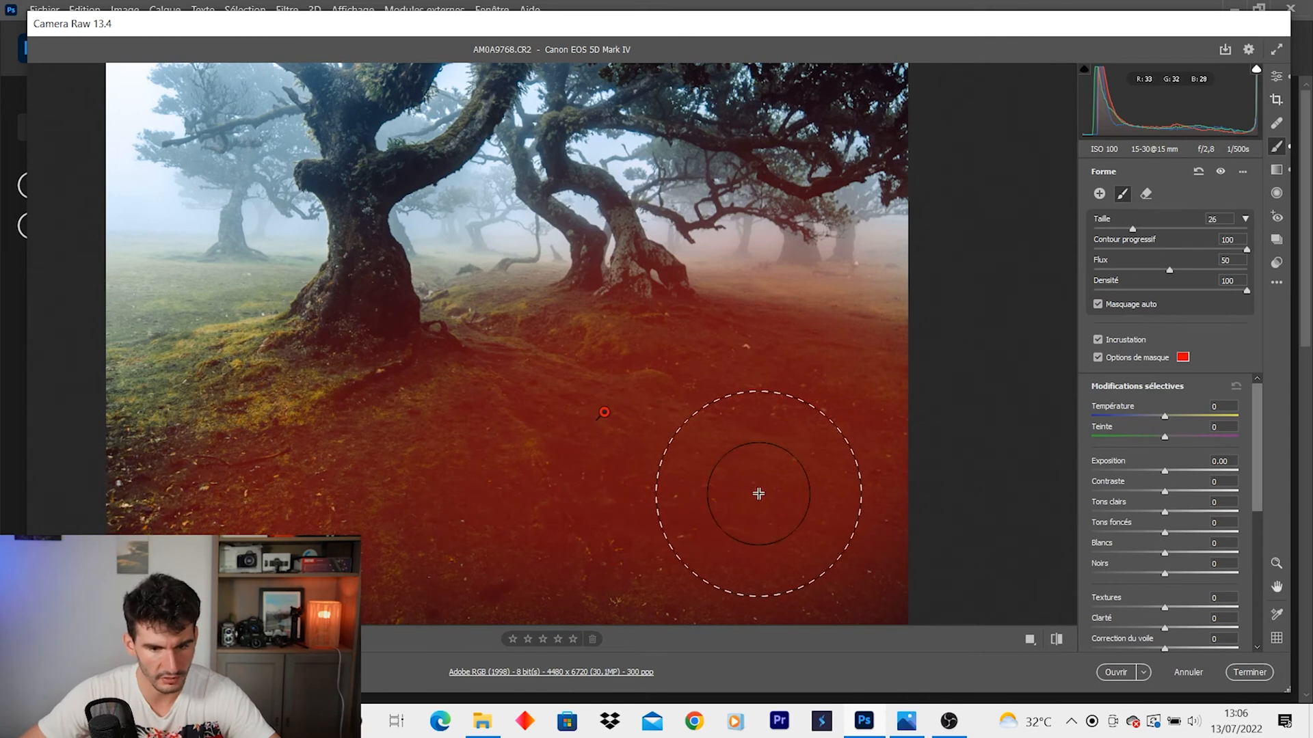
- Turn off auto-masking and the mask overlay, and set the brushed grass to highlights +32, whites +20 and clarity +43
click(1098, 304)
click(1098, 357)
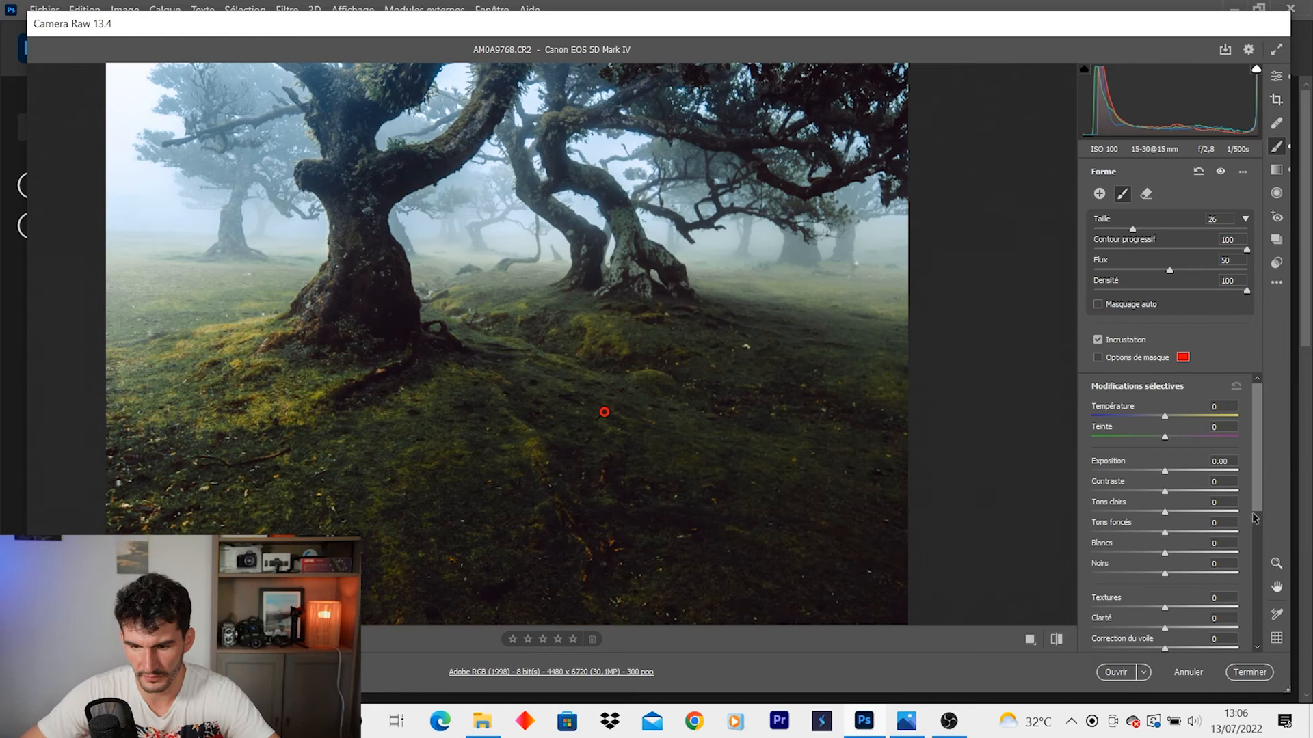
mouse_move(1166, 517)
mouse_down()
mouse_move(1220, 523)
mouse_move(1182, 552)
mouse_up()
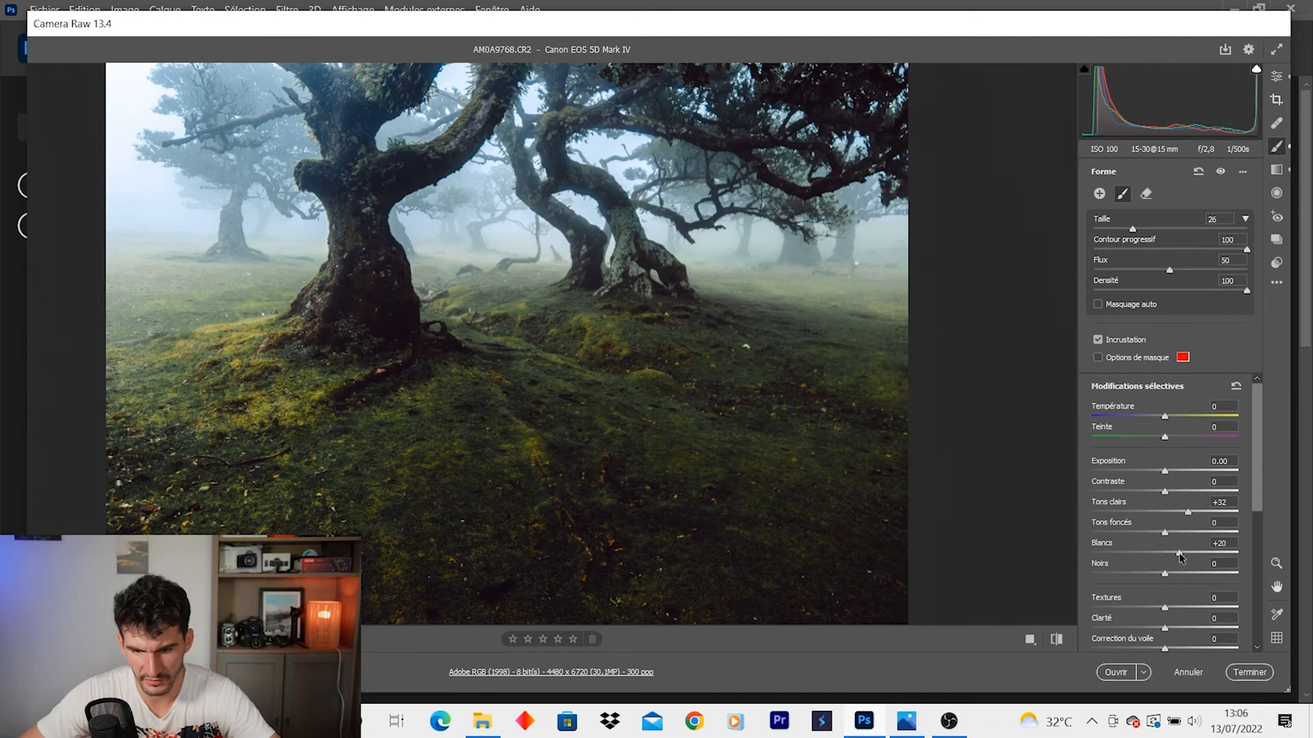
drag(1164, 627, 1205, 631)
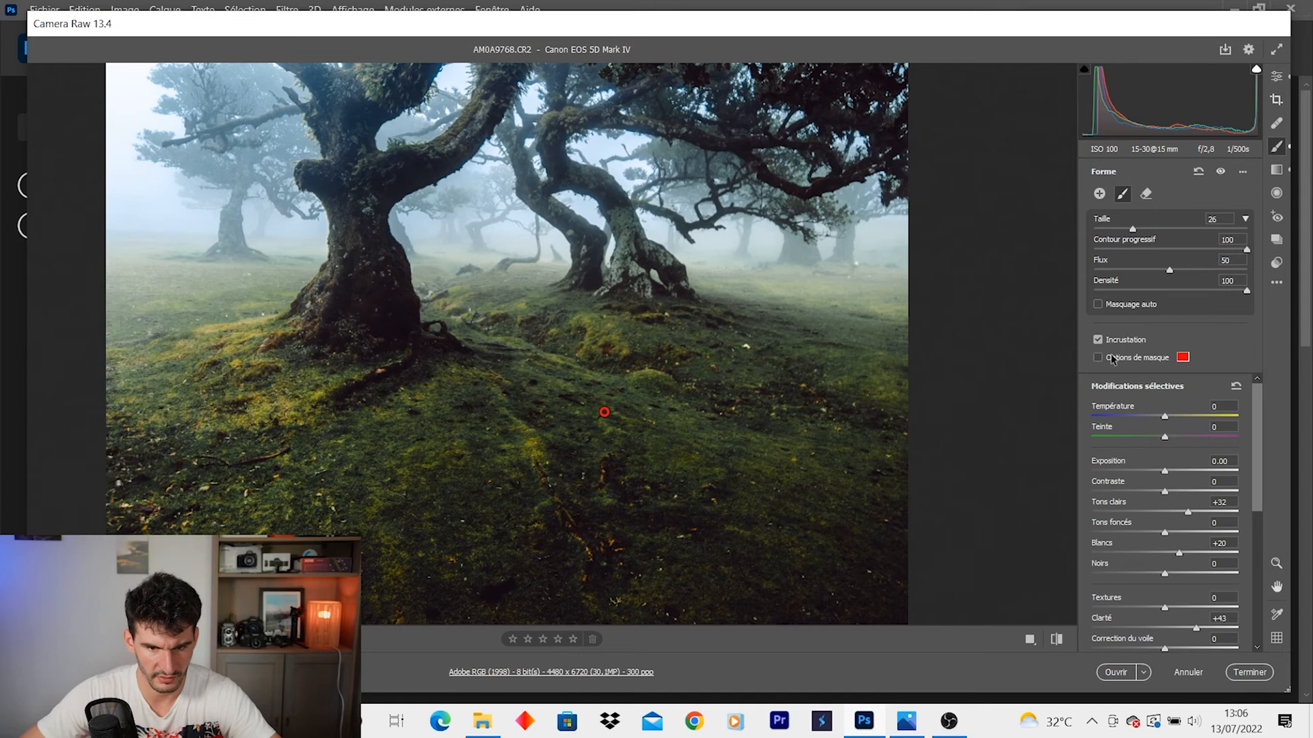
- In the color mixer, set the yellows' hue to -82 and saturation to +20, and raise their luminance slightly
click(1275, 76)
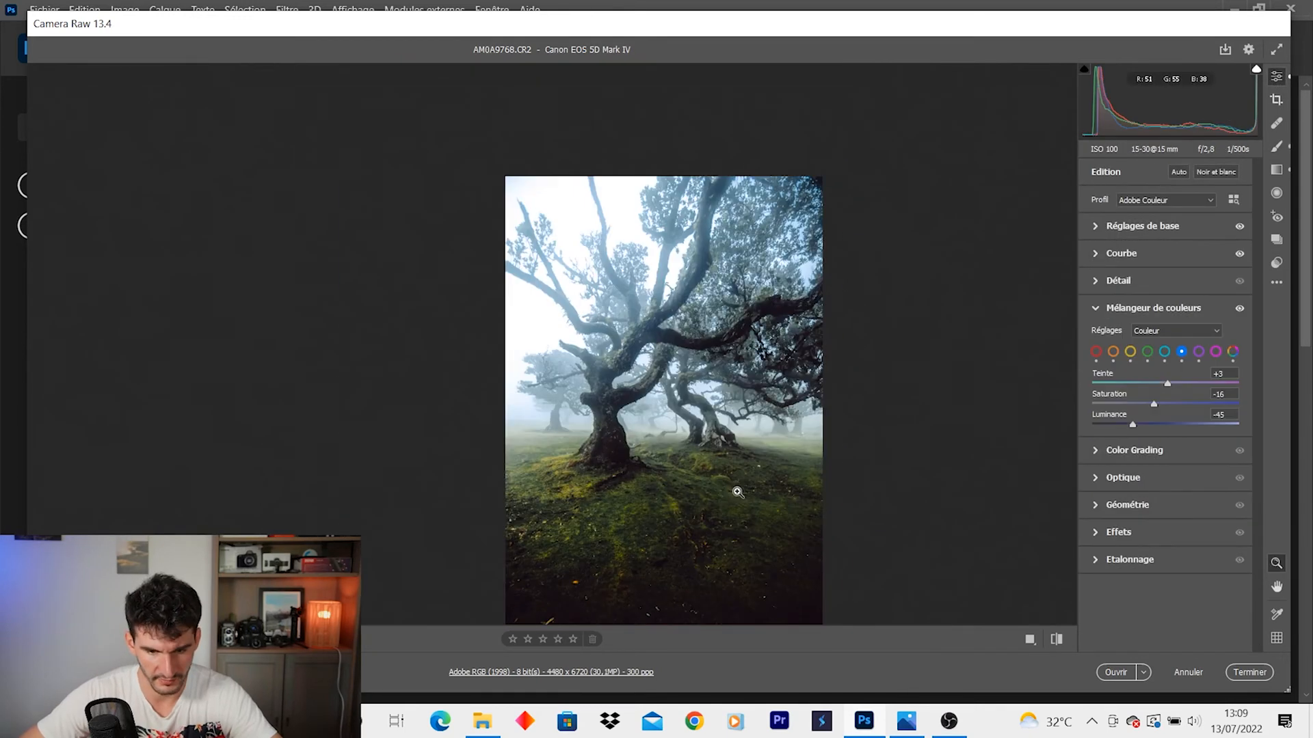
click(690, 510)
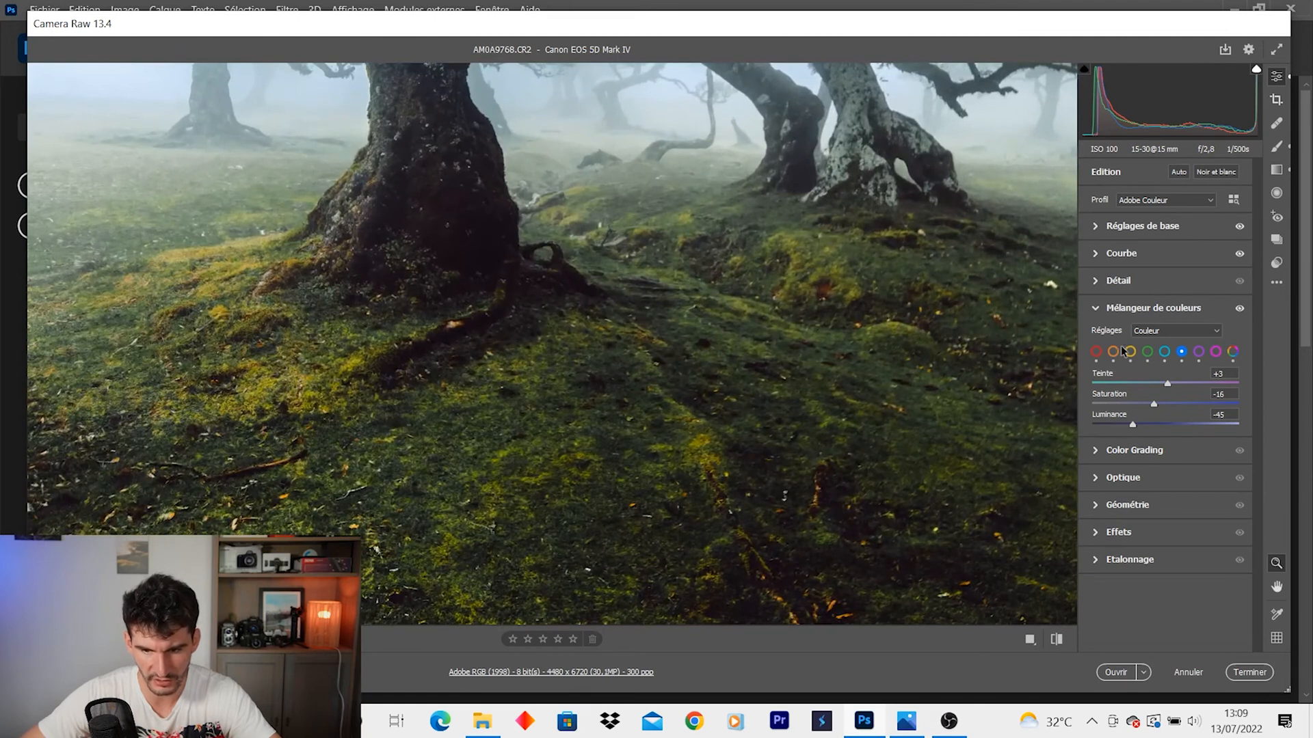
click(1130, 351)
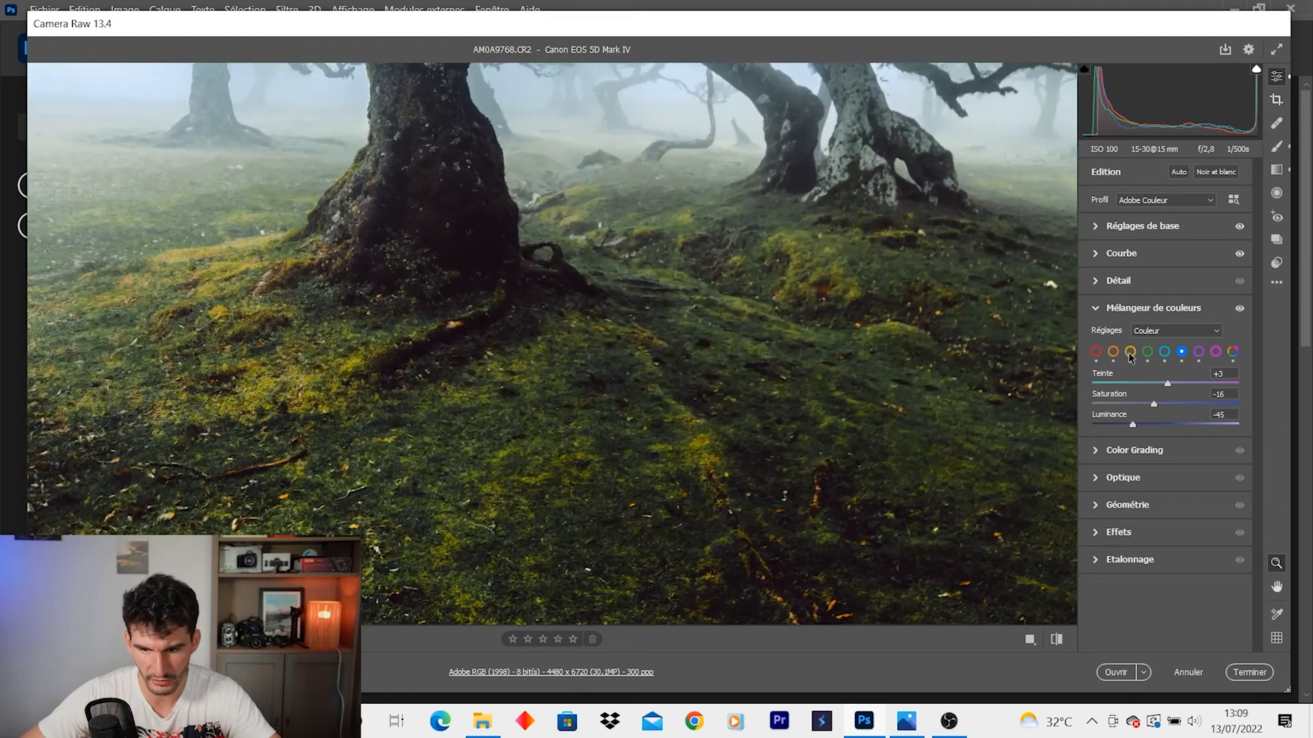
drag(1133, 384, 1106, 381)
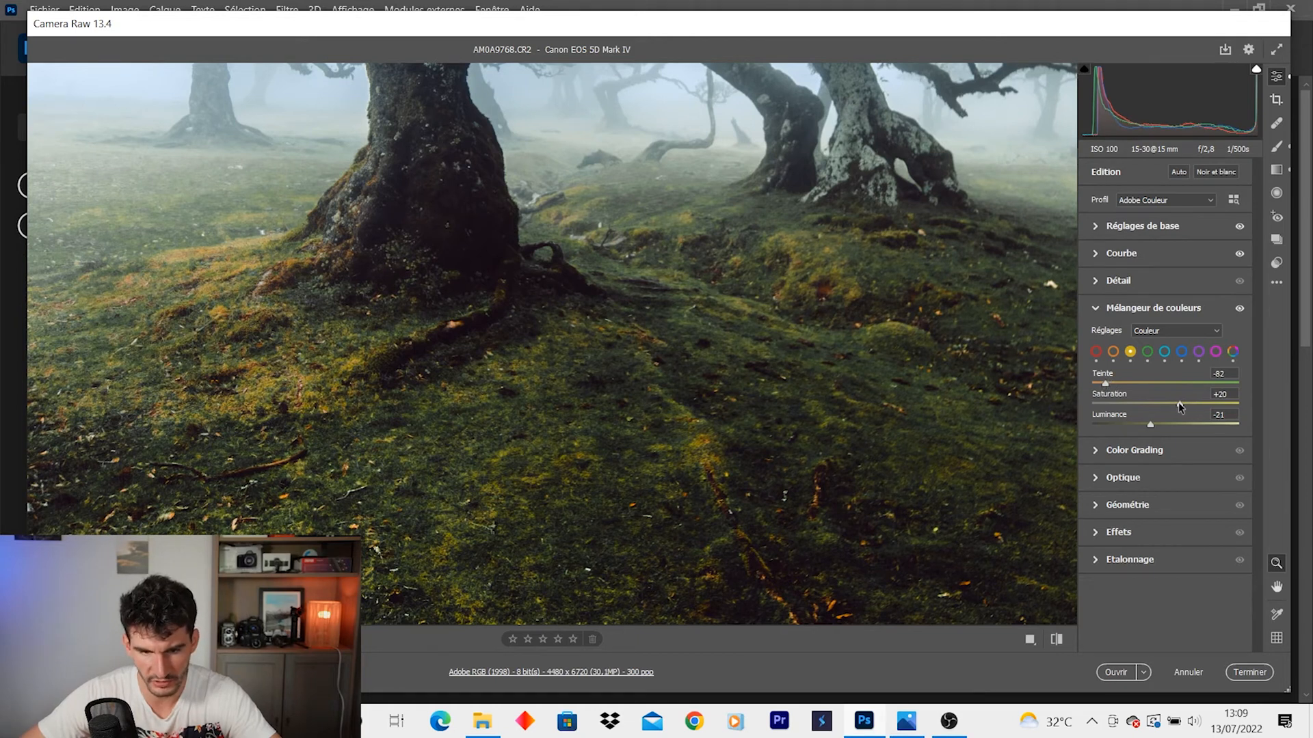
mouse_move(1153, 422)
mouse_down()
mouse_move(1128, 423)
mouse_move(1160, 424)
mouse_up()
- In the color mixer, set the oranges to hue +12, saturation +100 and luminance -18
click(1113, 351)
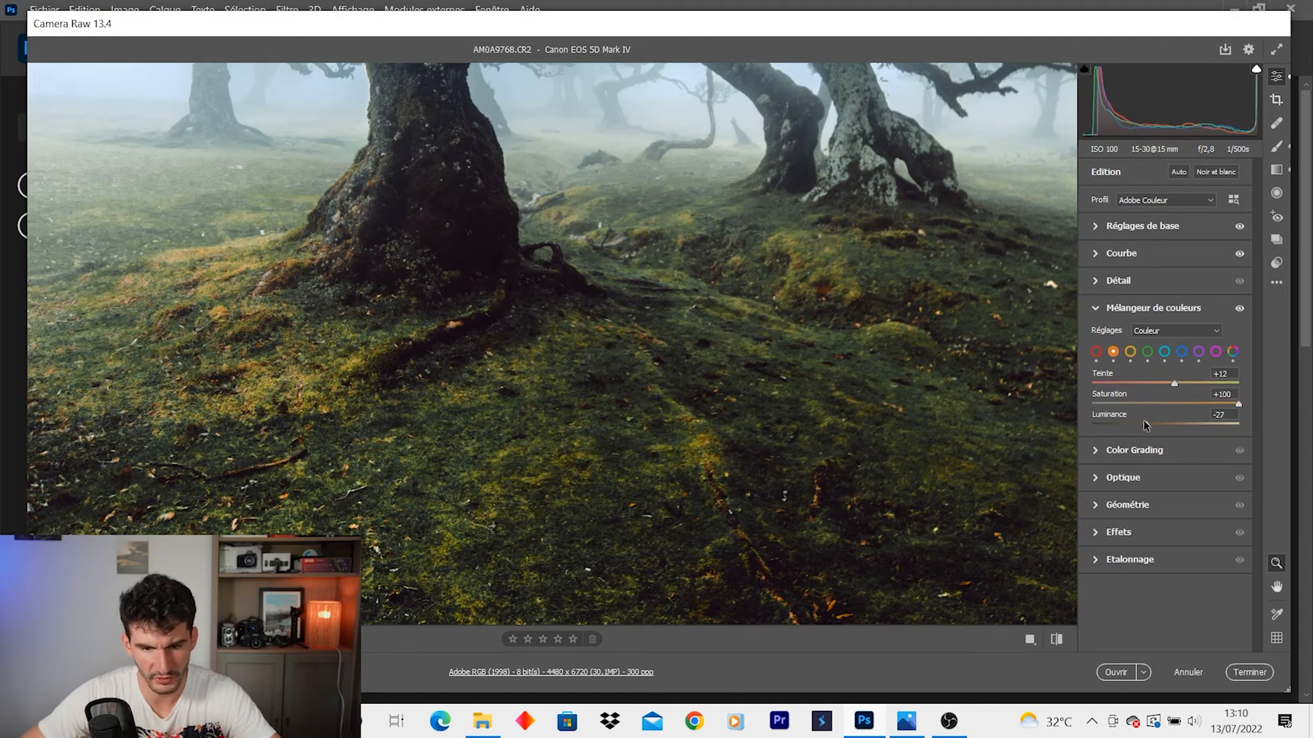
alt+click(817, 369)
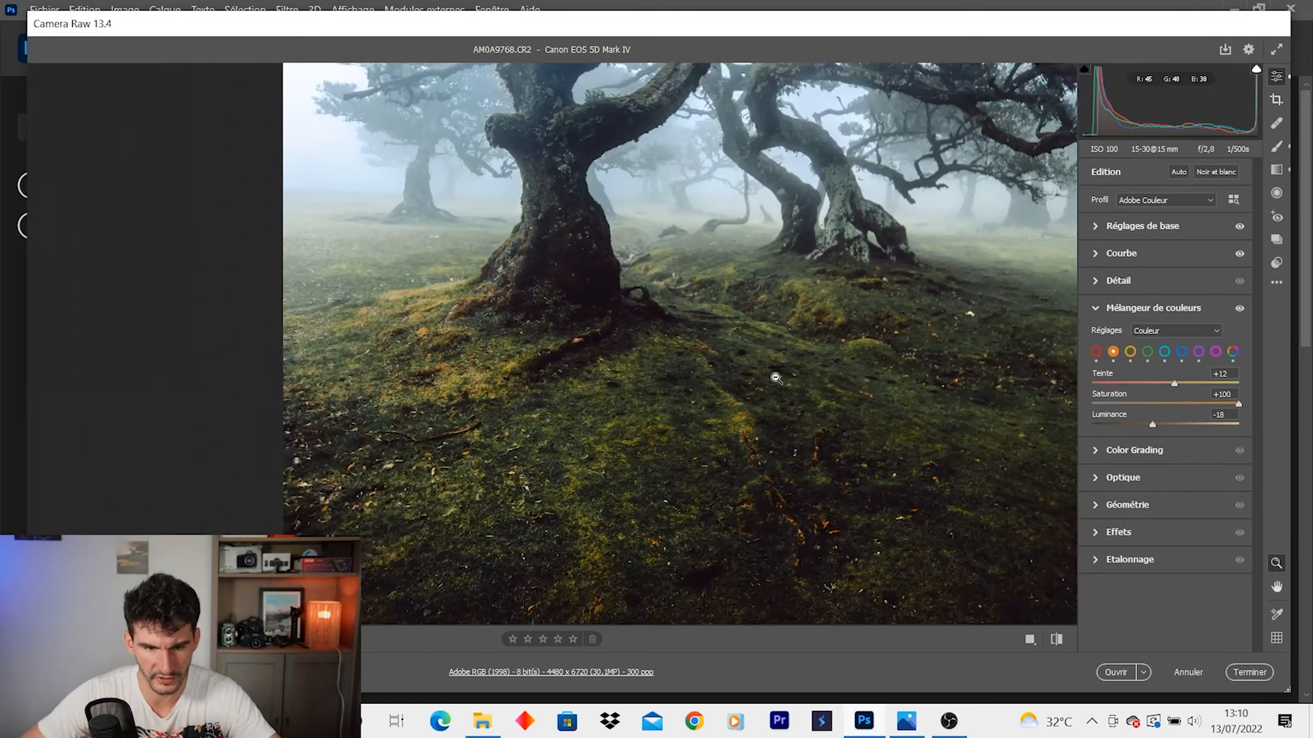
alt+click(774, 373)
scroll(769, 369, down, 2)
scroll(757, 323, up, 2)
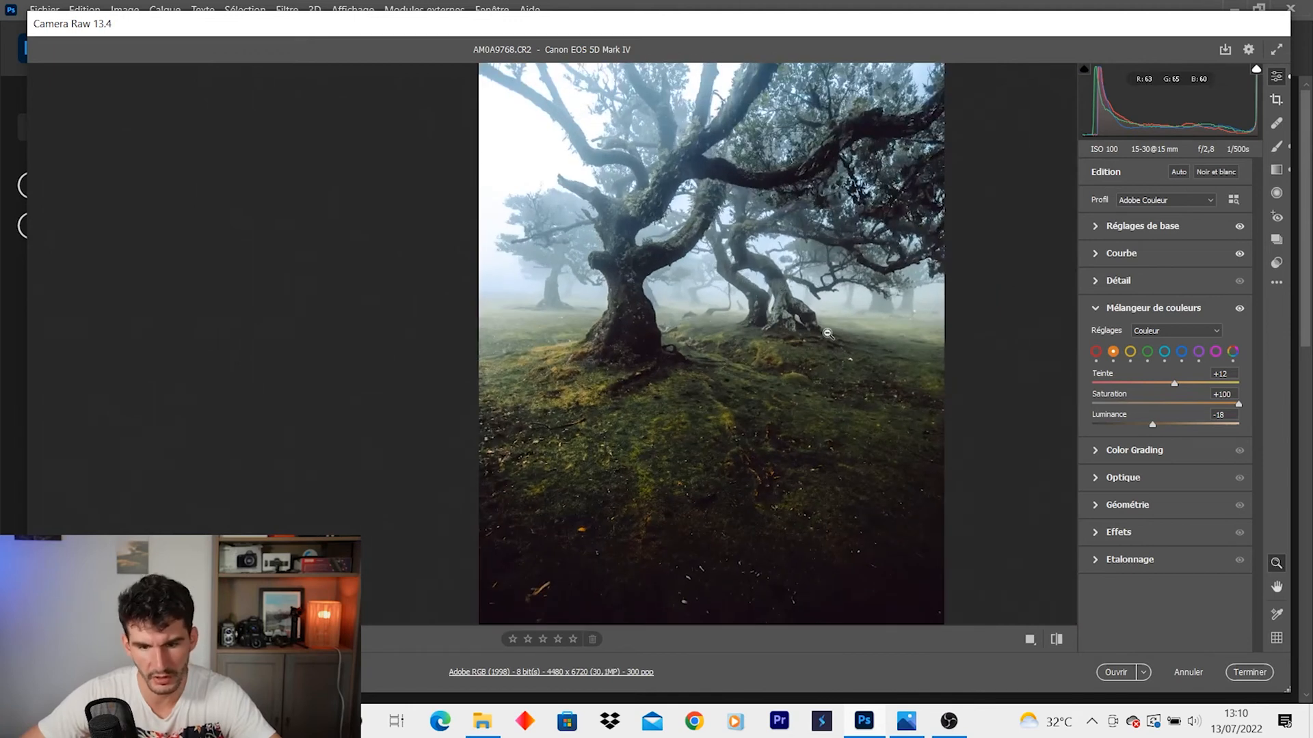
alt+click(817, 321)
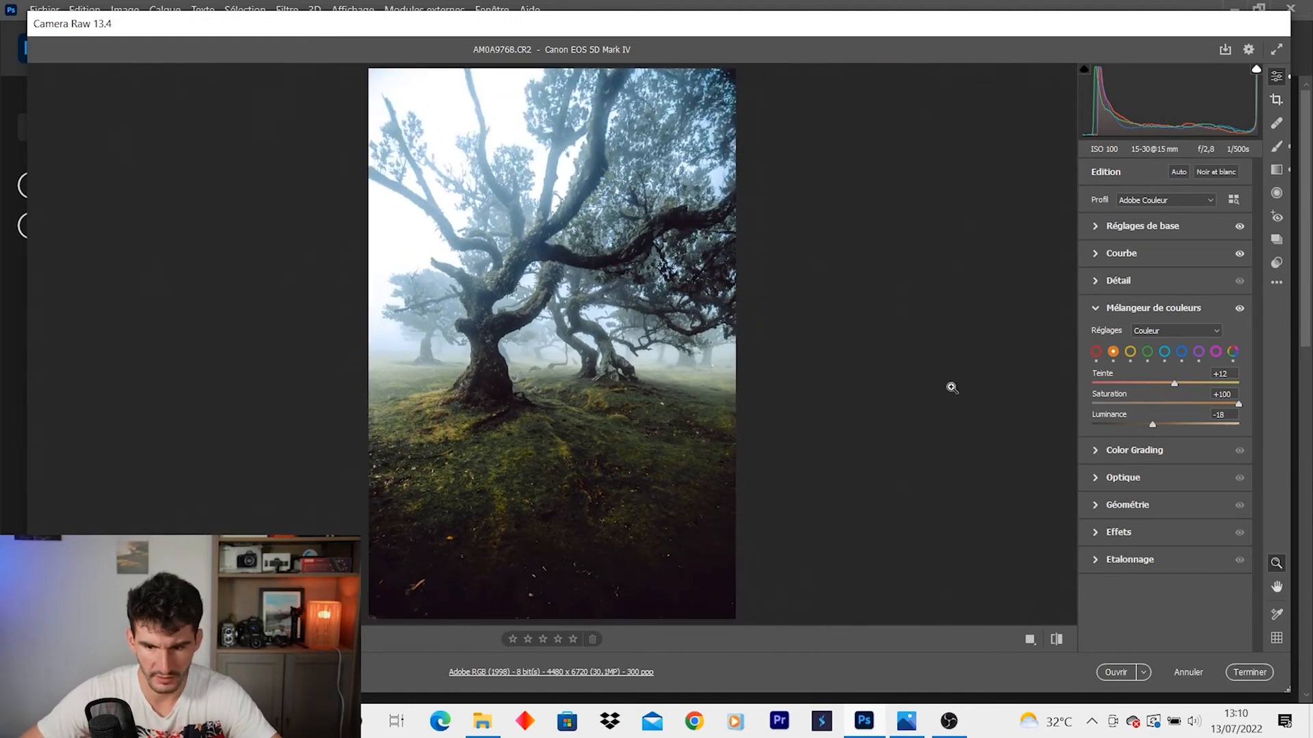
- Calibrate the primaries: blue saturation +49, green hue +18 and saturation +4, red hue -6 and saturation -7
click(1095, 560)
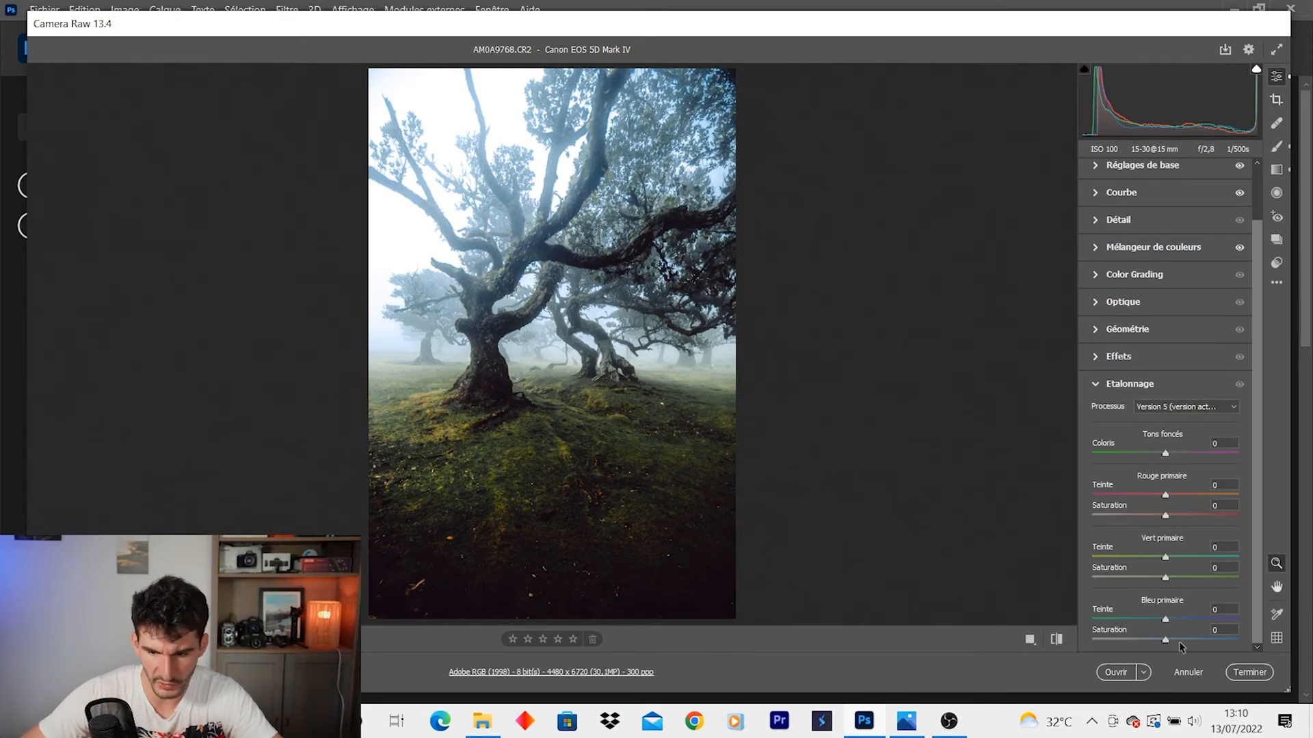
drag(1164, 639, 1200, 640)
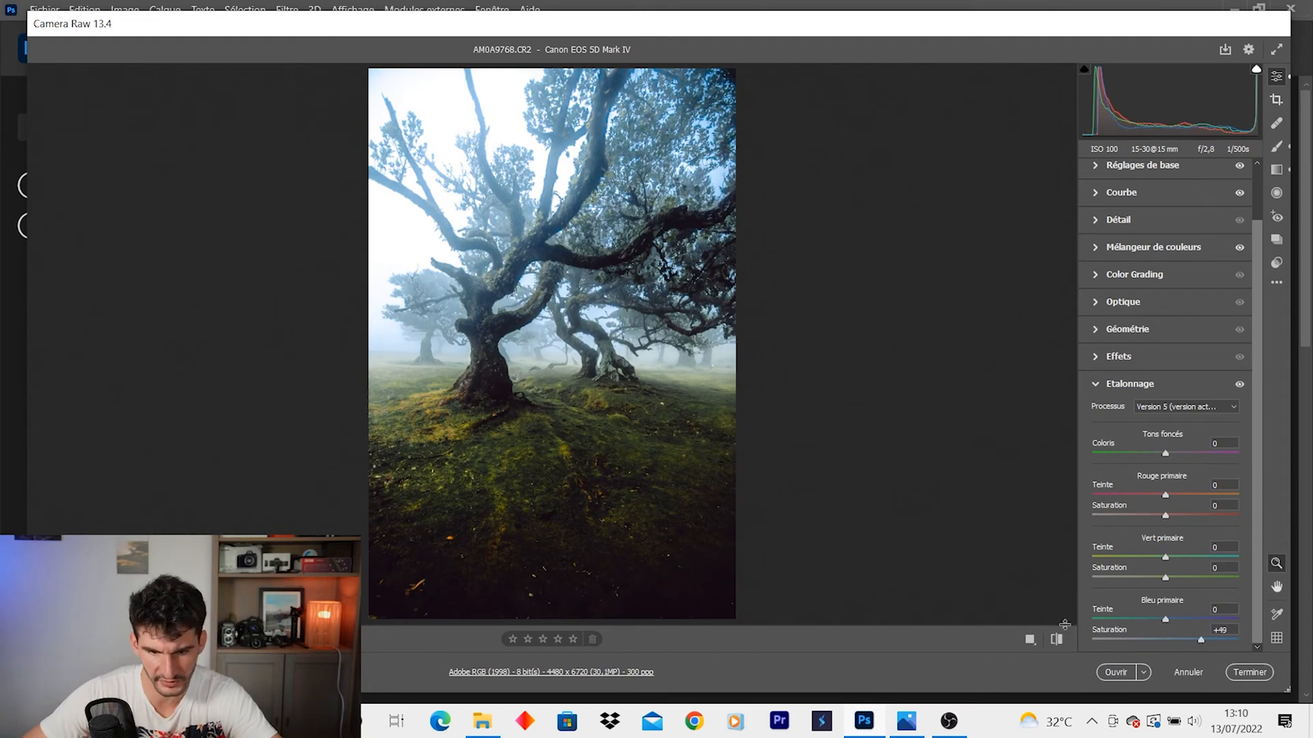
click(592, 324)
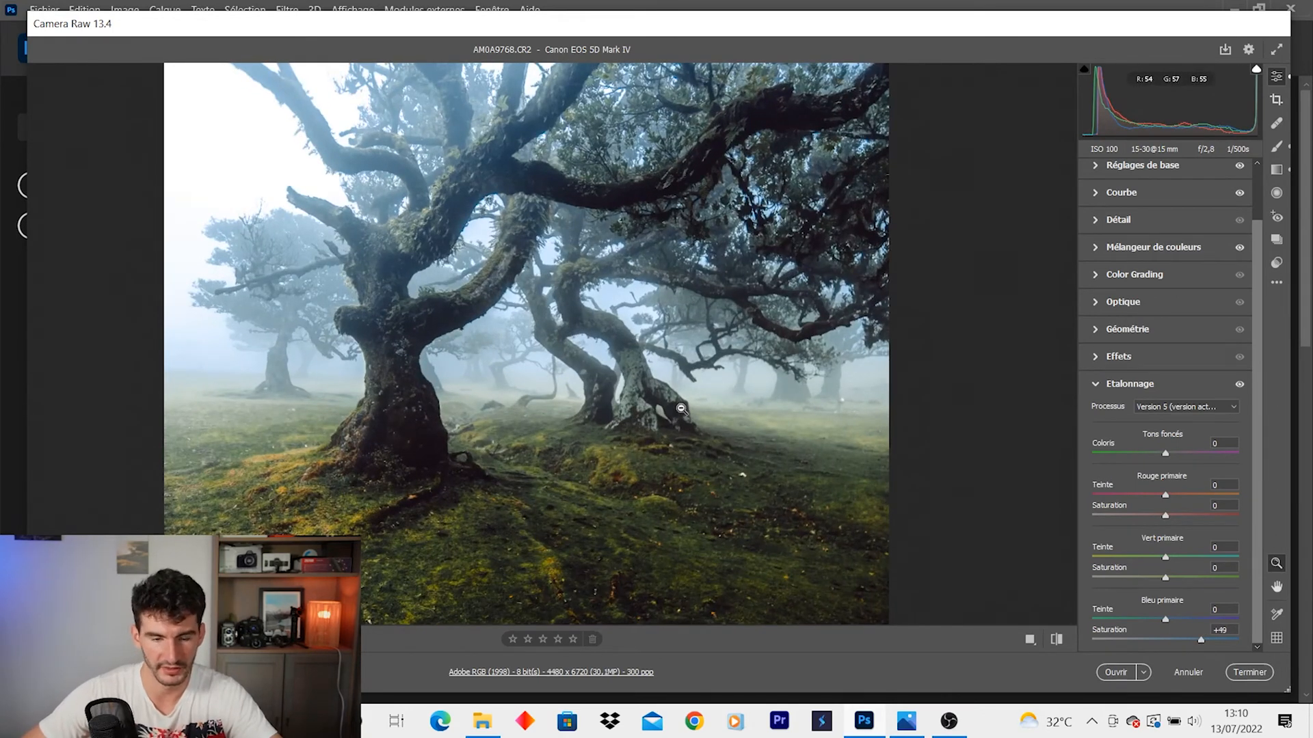
click(663, 398)
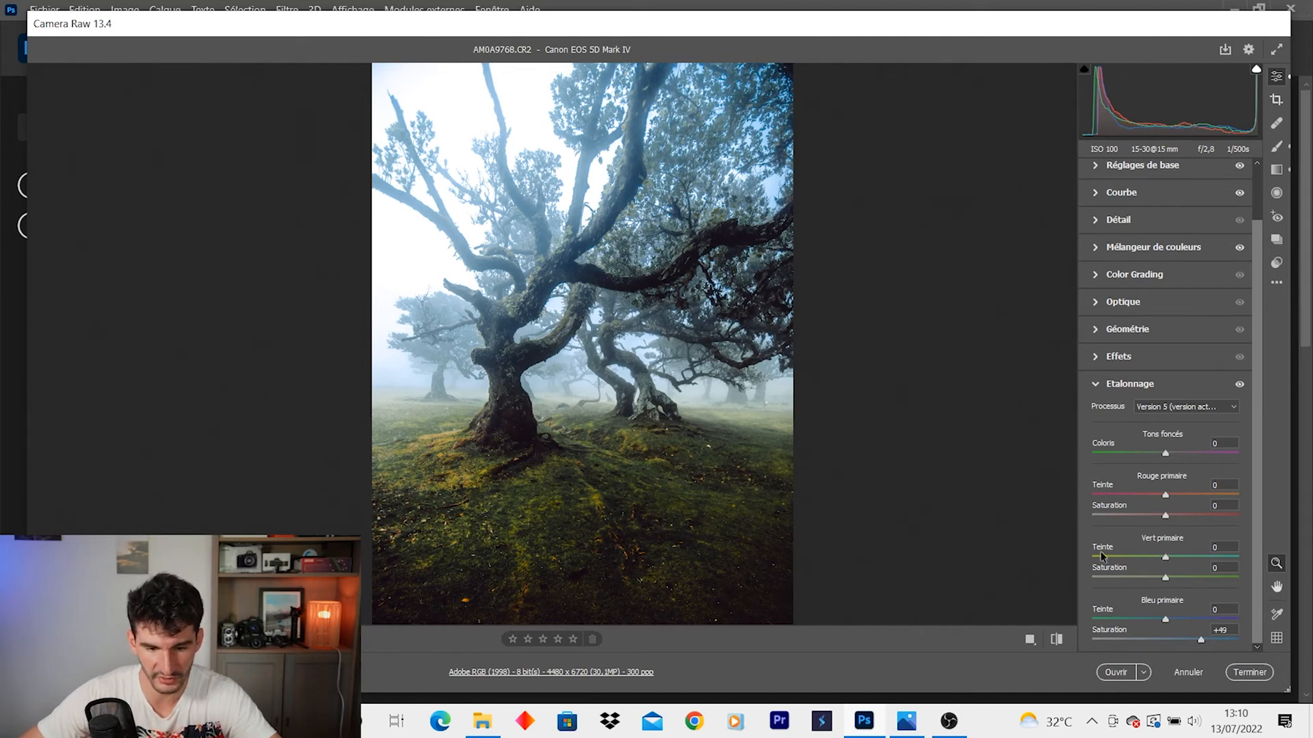
drag(1166, 559, 1309, 571)
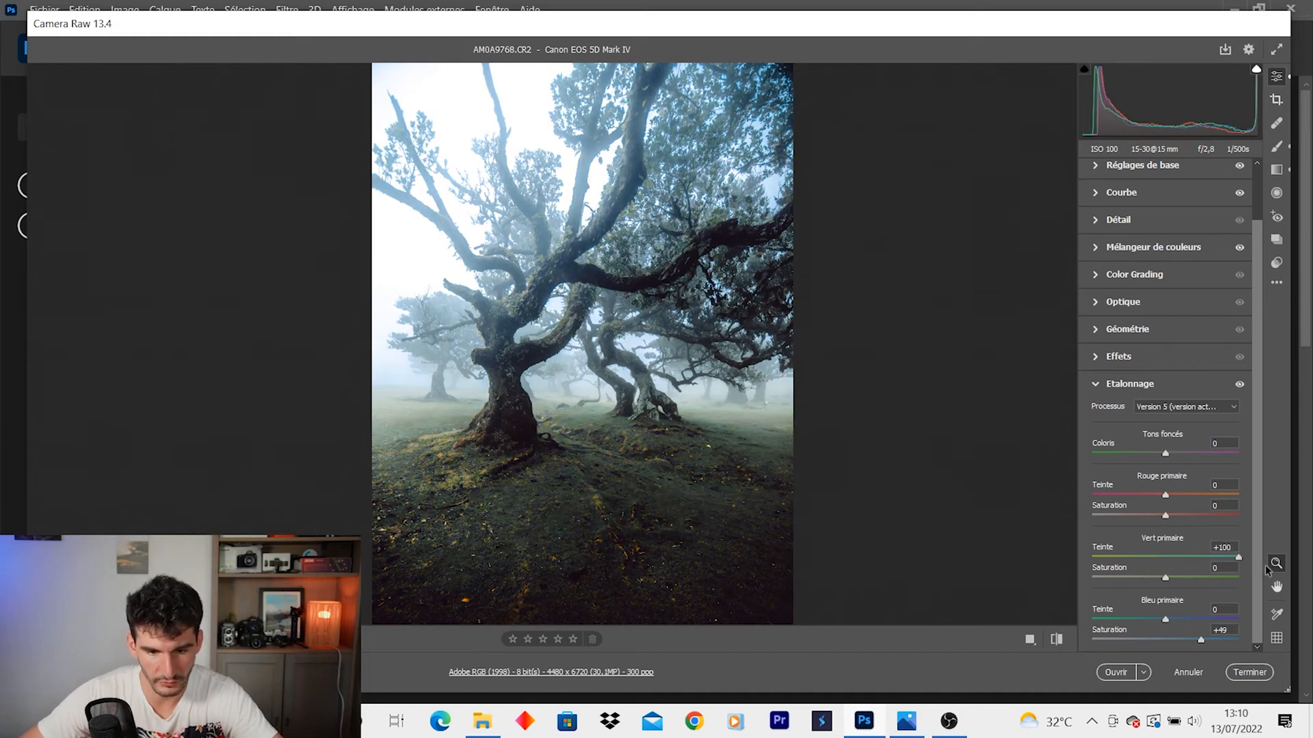
double_click(1201, 557)
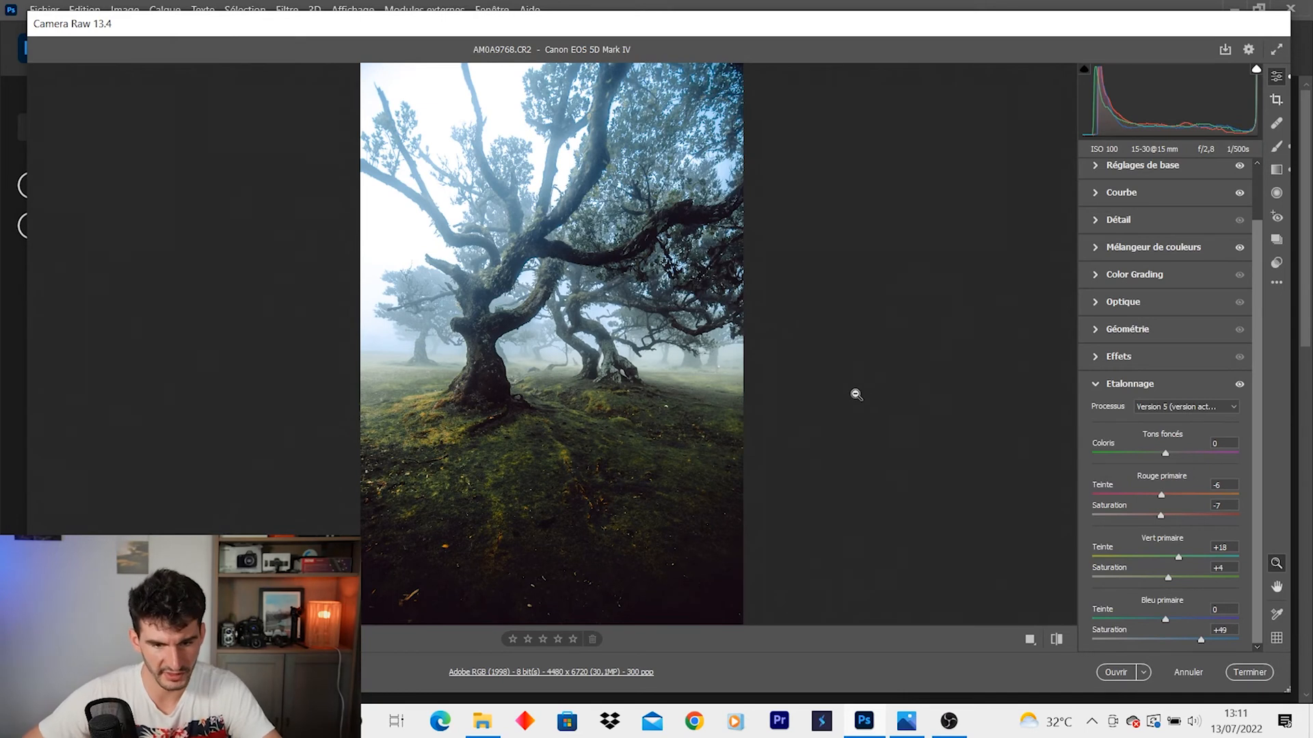
click(1057, 639)
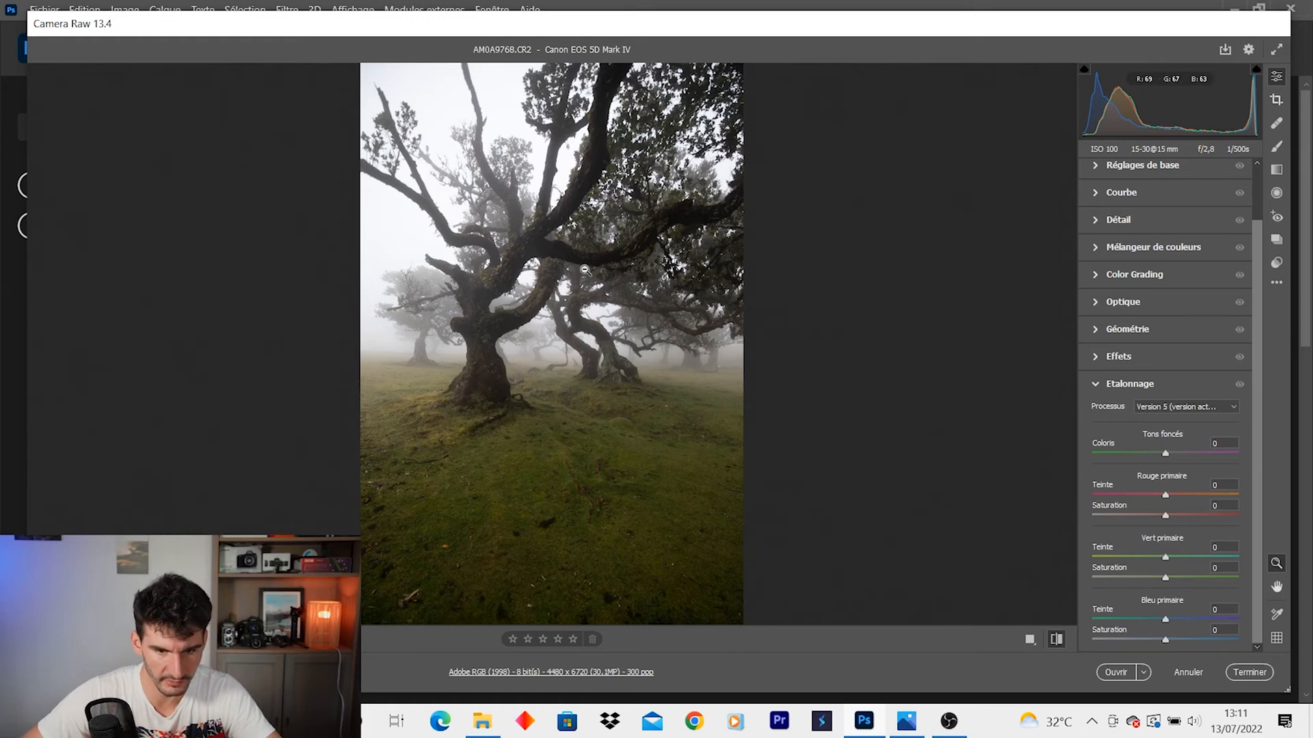
click(1056, 639)
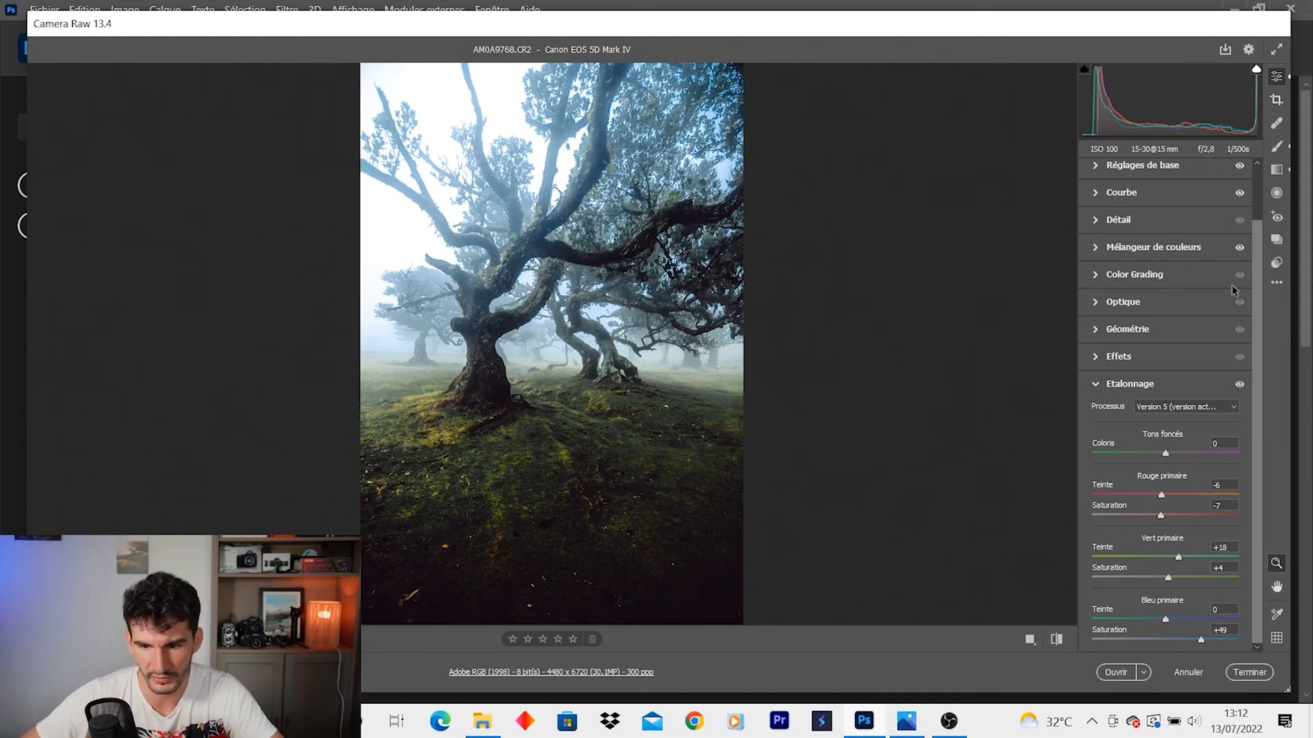
- Try a third graduated filter from the upper branches down to the grass, with exposure -0.55 and highlights -12
click(1276, 169)
drag(596, 201, 664, 406)
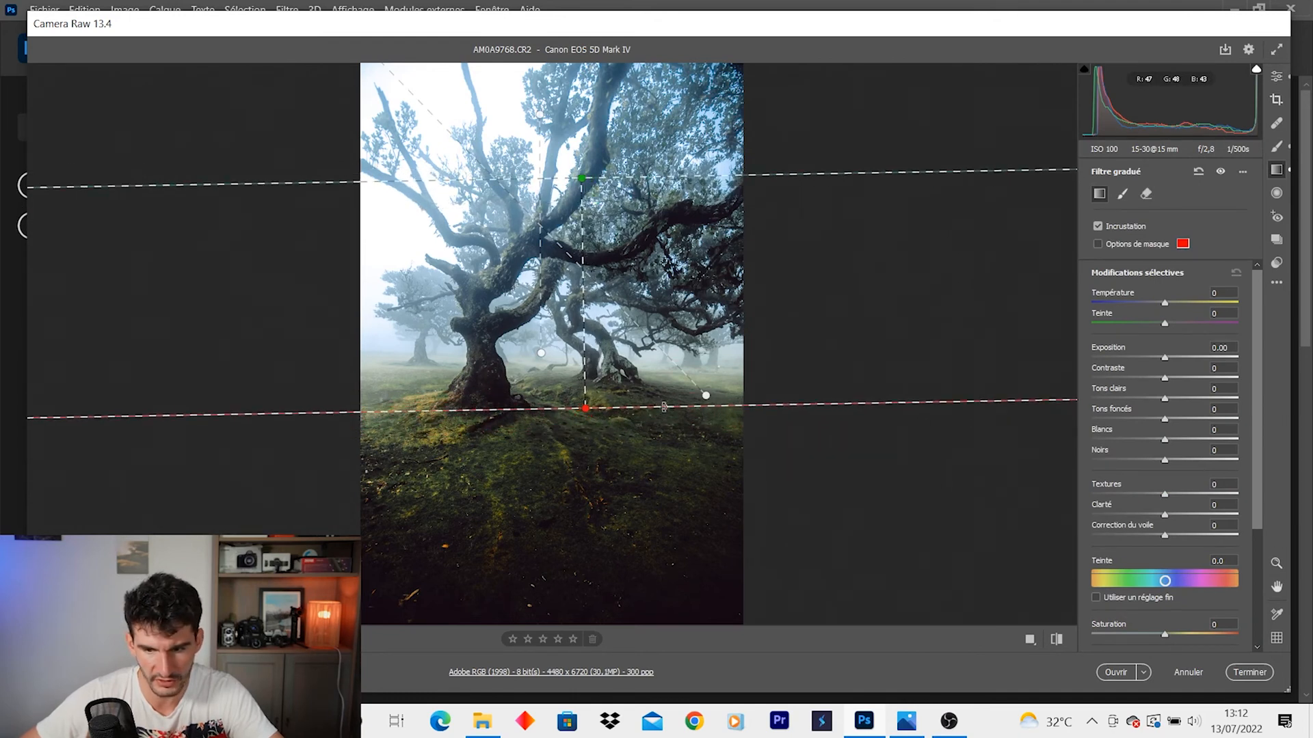
drag(1165, 400, 1156, 361)
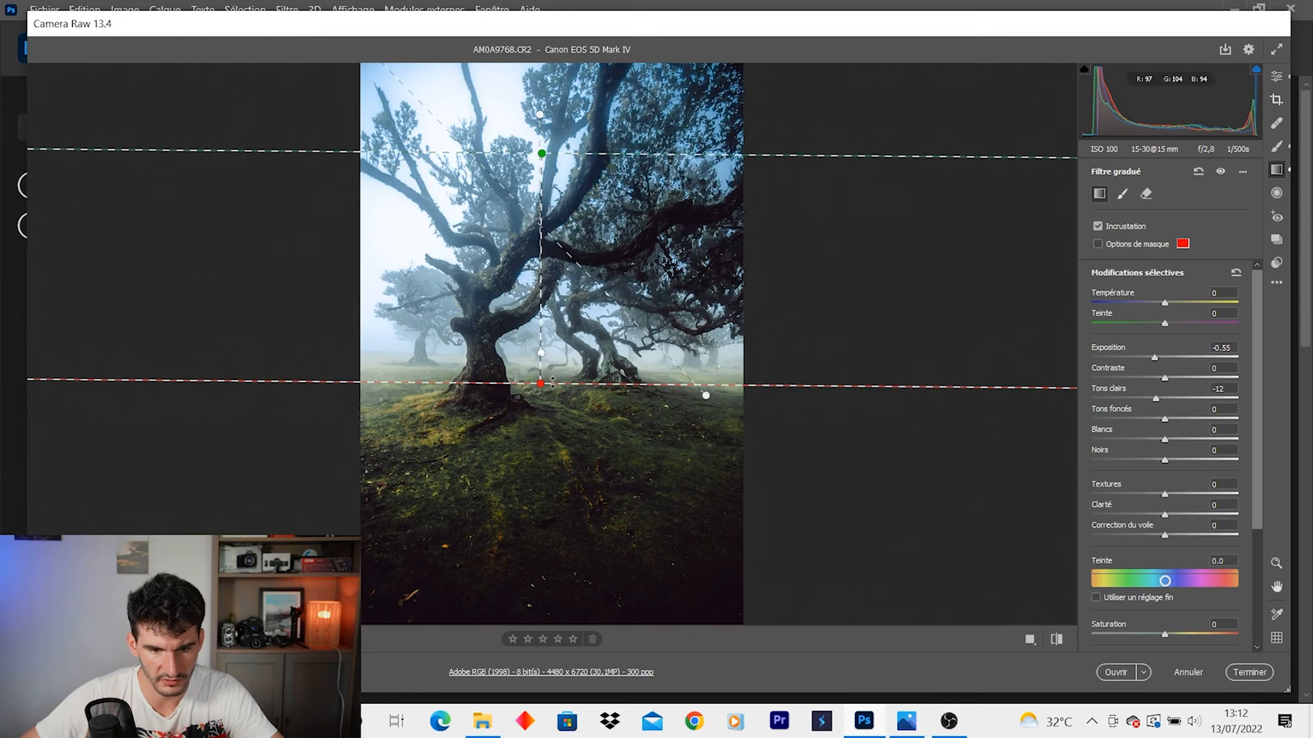
drag(557, 383, 572, 480)
drag(537, 422, 605, 402)
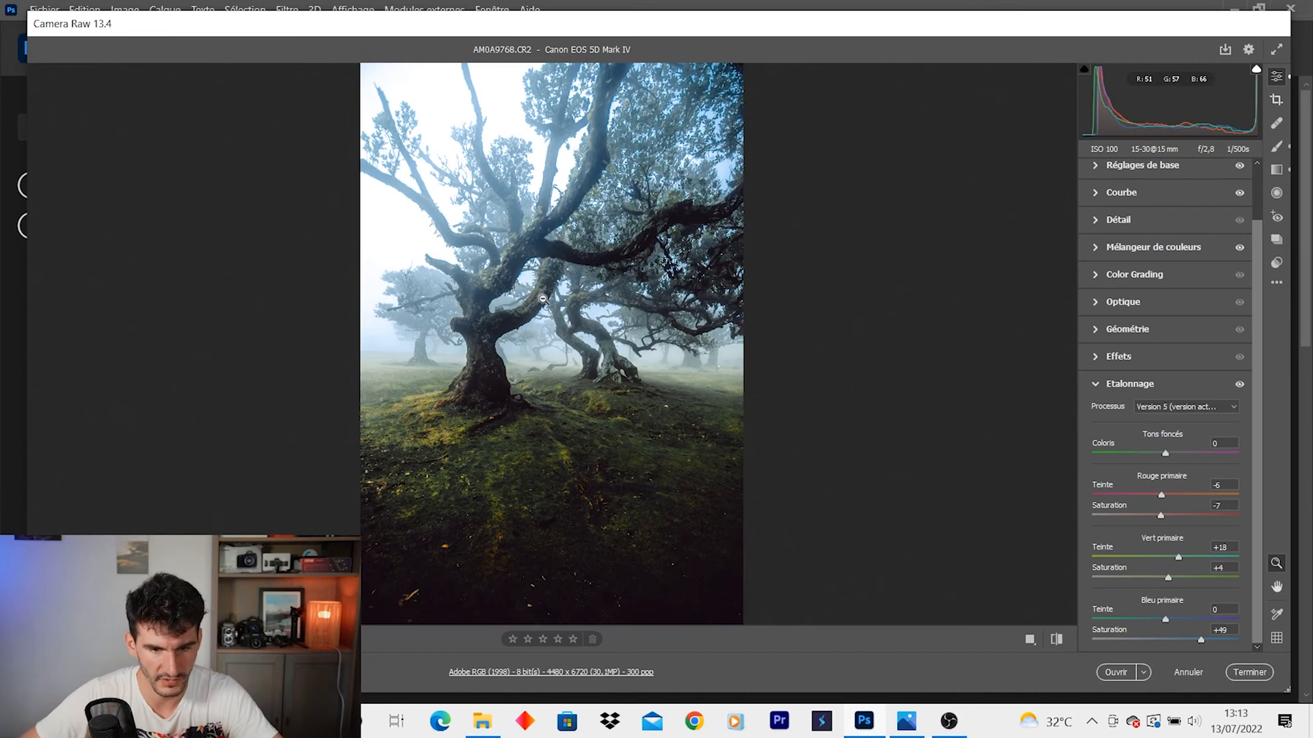
click(544, 301)
click(677, 272)
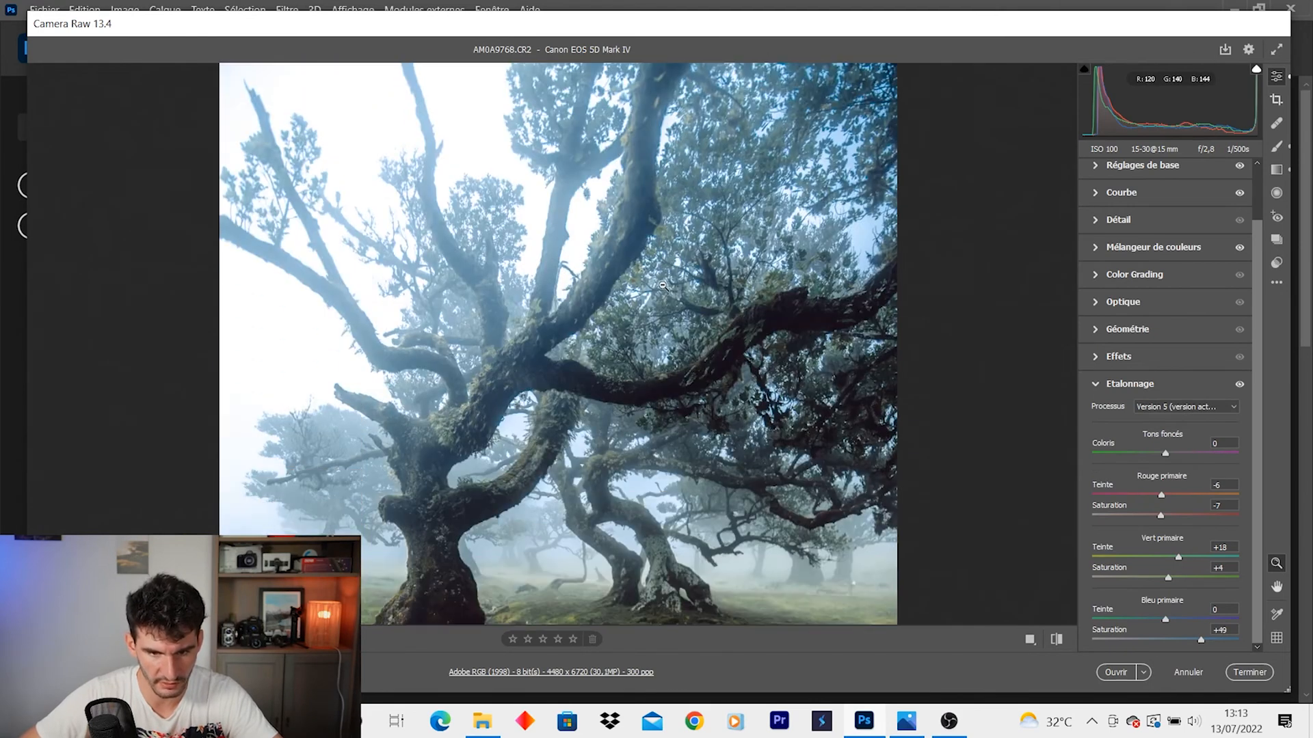
click(639, 188)
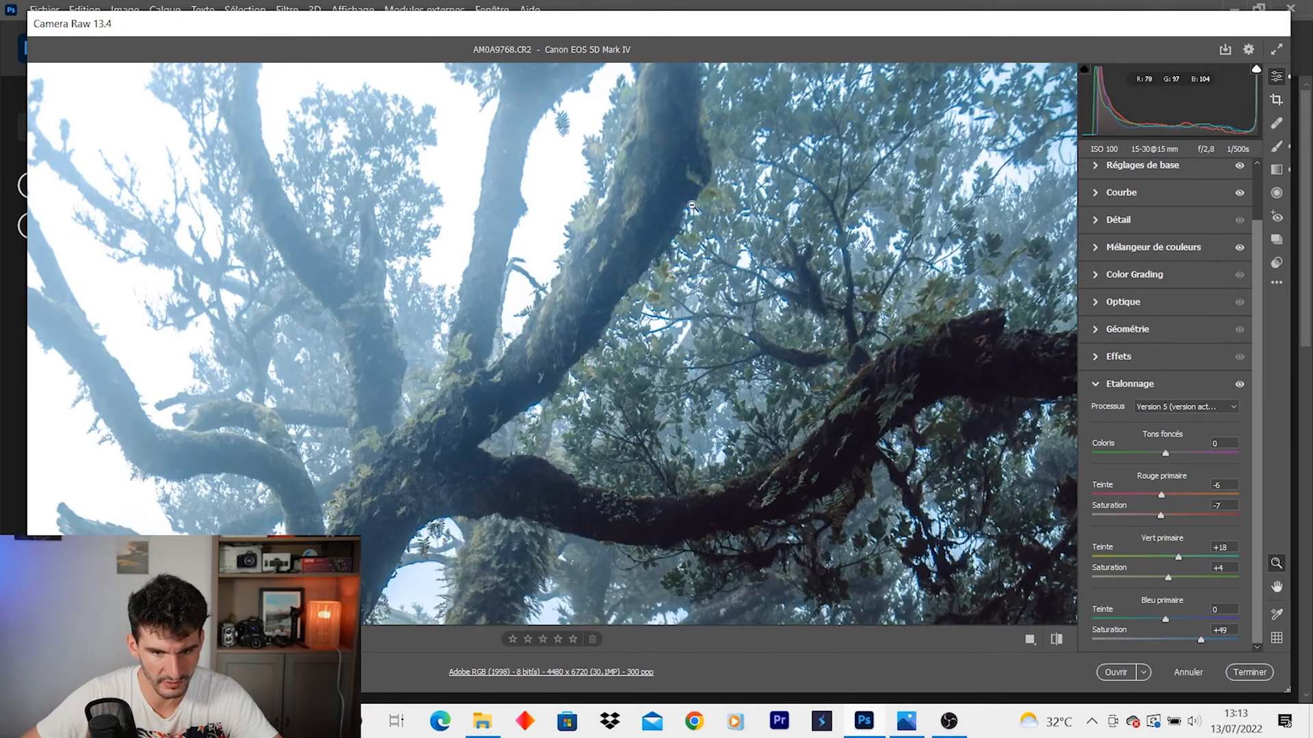
alt+click(616, 299)
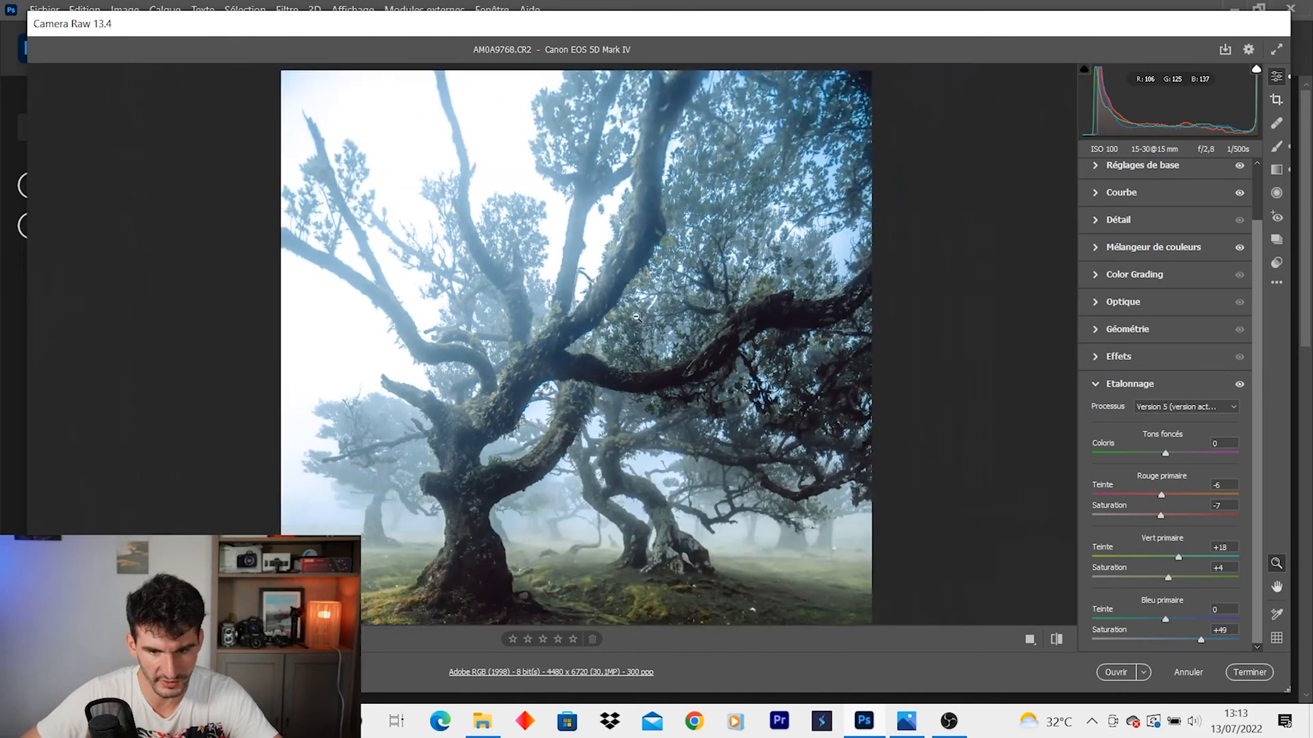
click(618, 329)
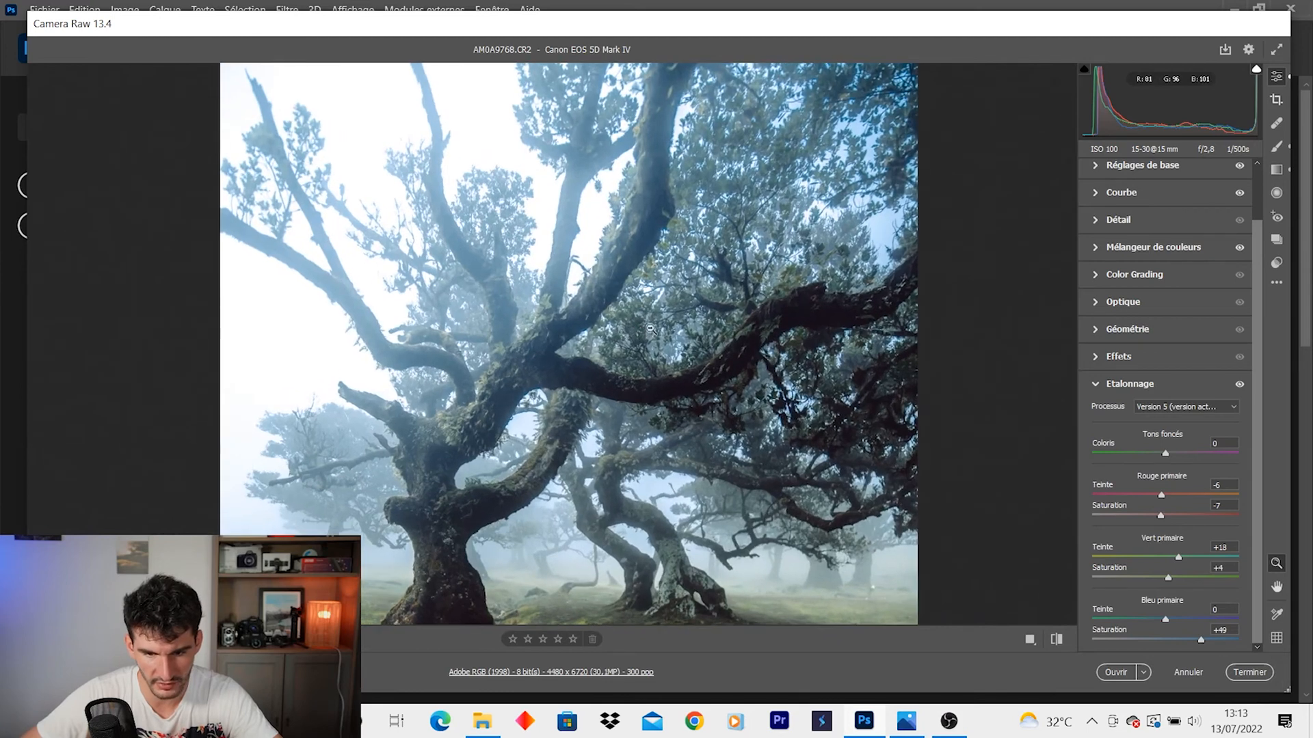
- Add a graduated filter fading from the tree's main fork down to the grass at the trunk bases, and shift it slightly upward
click(1276, 170)
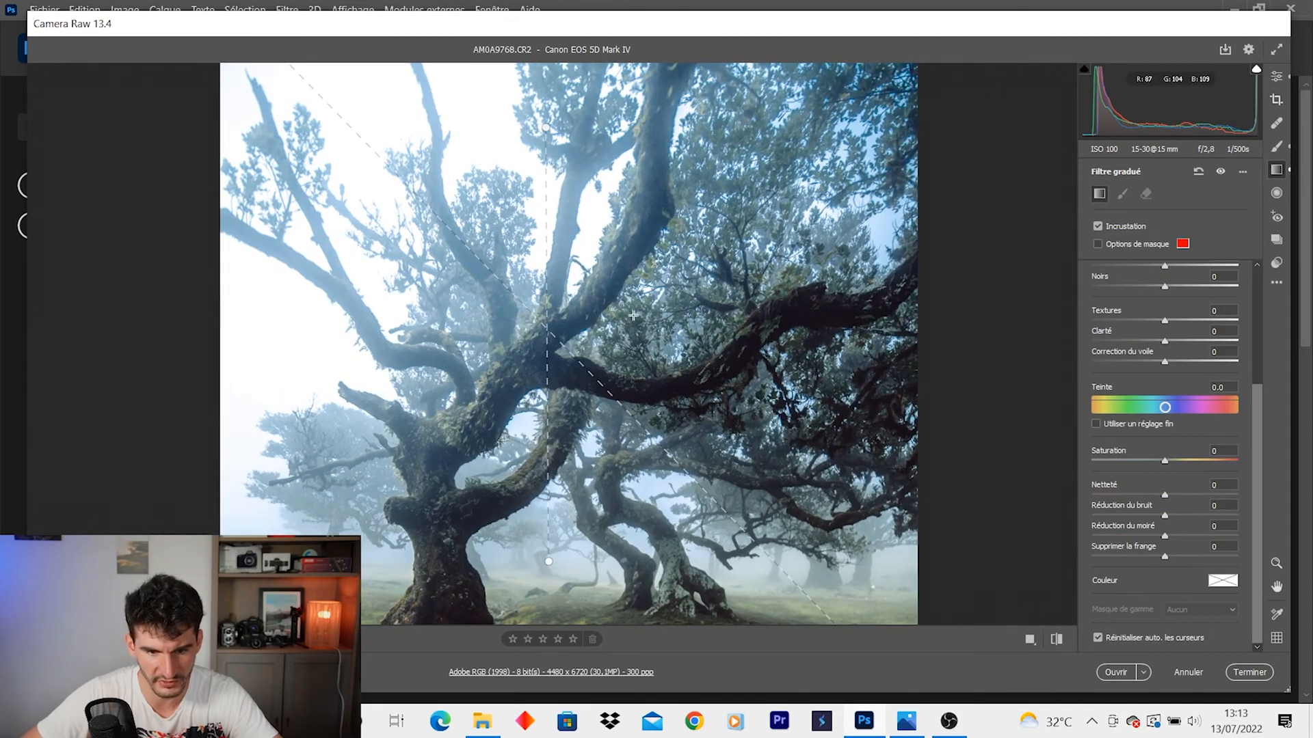
drag(633, 318, 646, 623)
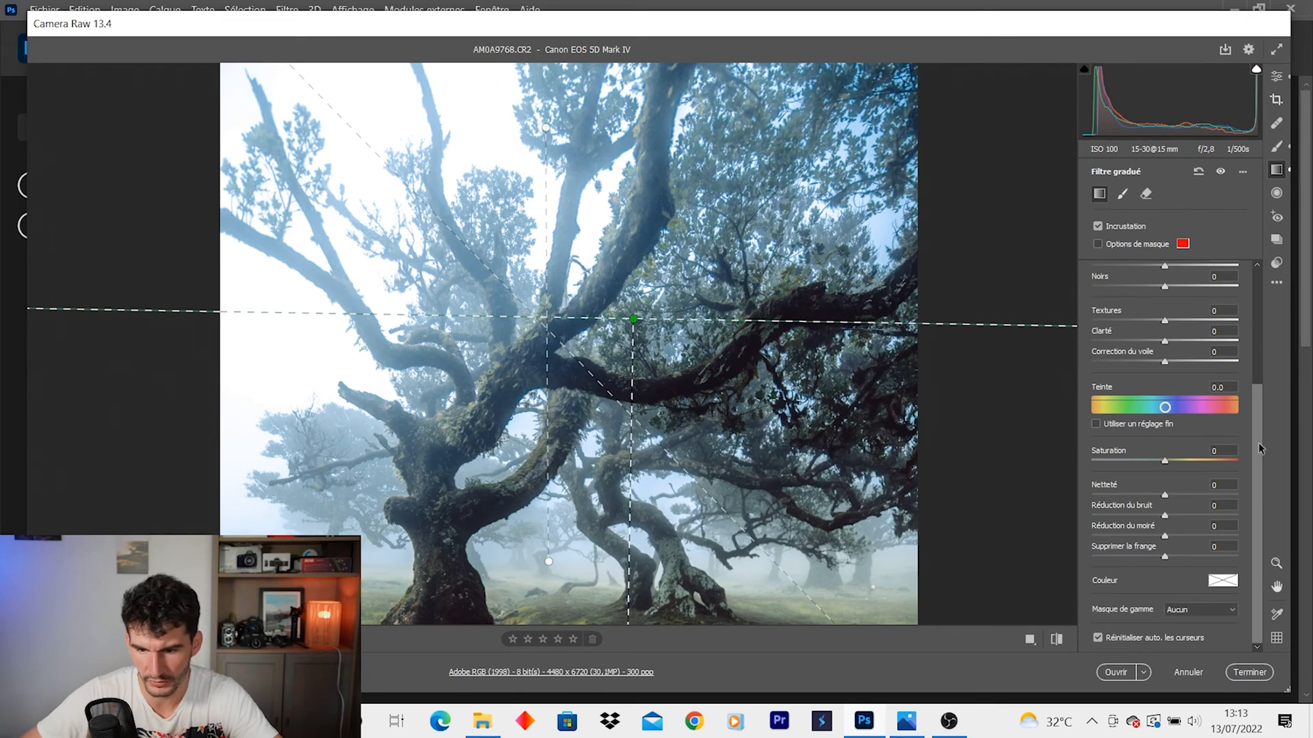
scroll(1260, 449, up, 5)
mouse_move(633, 318)
mouse_down()
mouse_move(618, 282)
mouse_move(618, 299)
mouse_up()
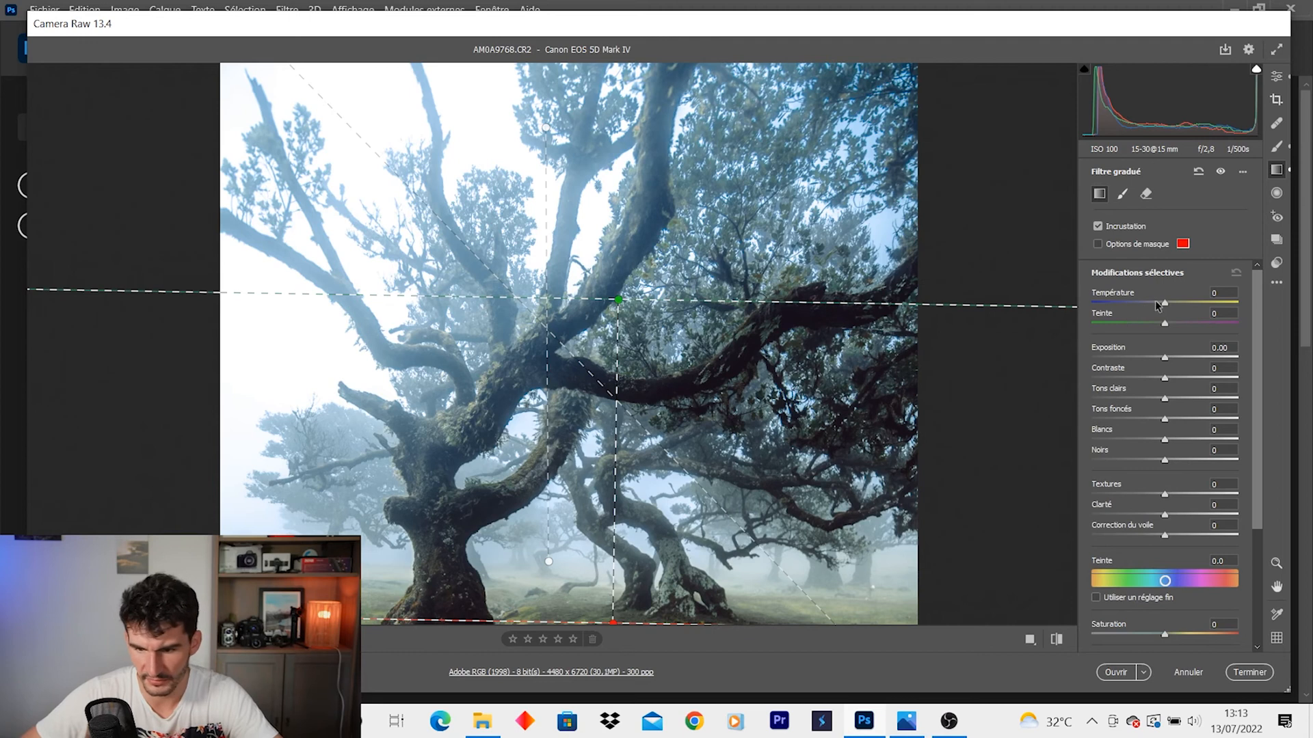
- Set the new graduated filter's temperature to -11 and highlights to -20, and nudge the filter slightly upward
drag(1161, 302, 1156, 304)
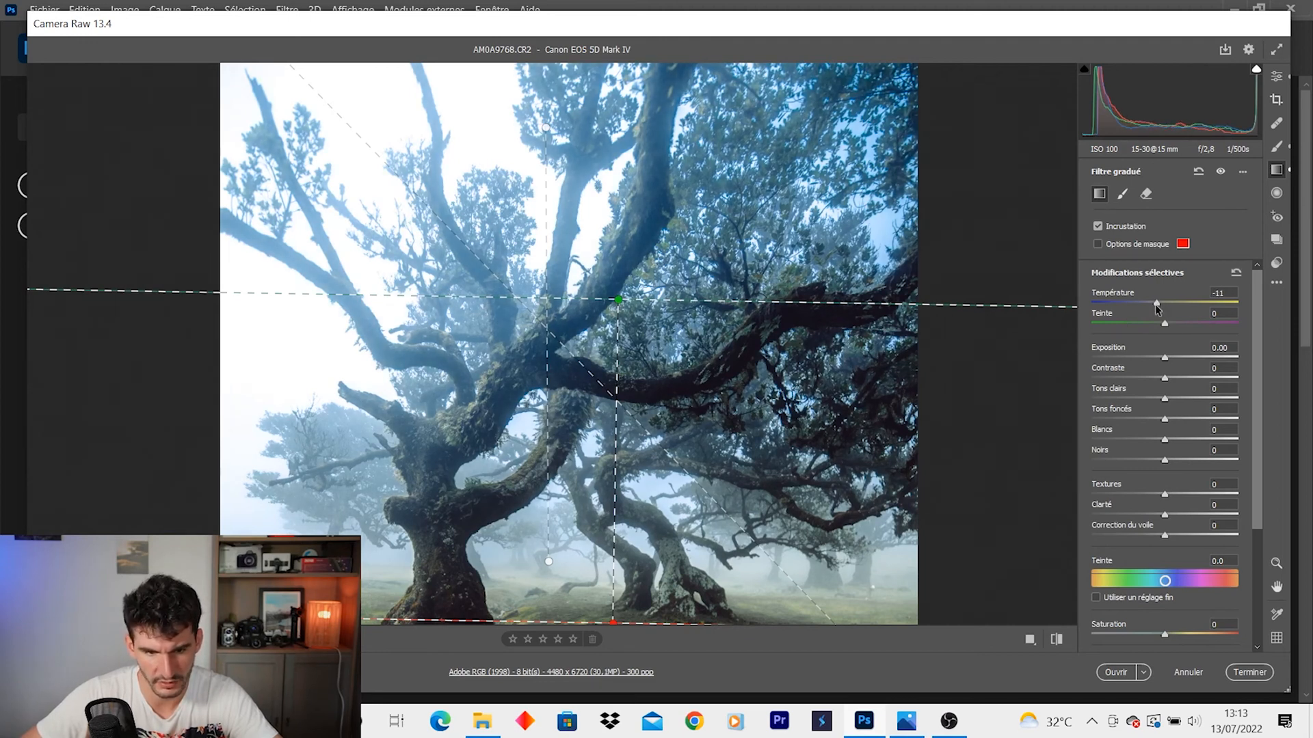
drag(1166, 398, 1154, 398)
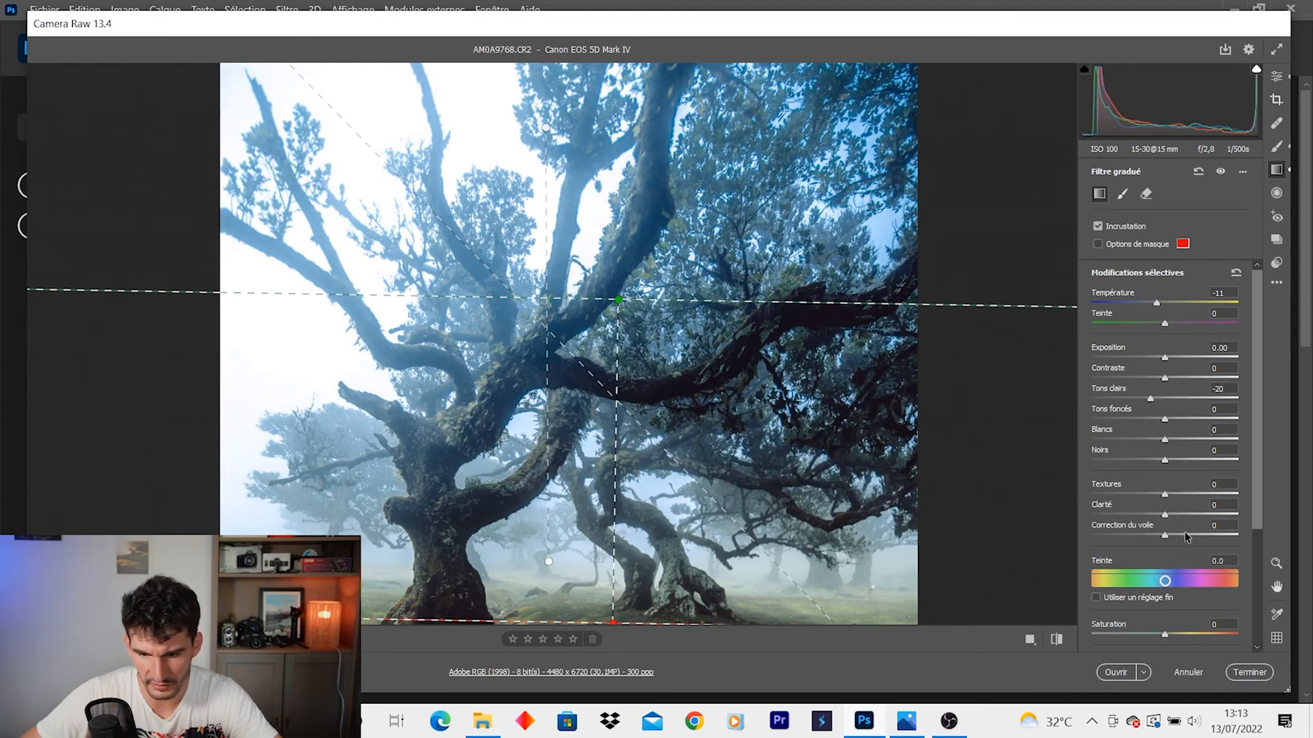
scroll(1184, 531, down, 3)
mouse_move(1164, 535)
mouse_down()
mouse_move(1133, 536)
mouse_move(1160, 541)
mouse_up()
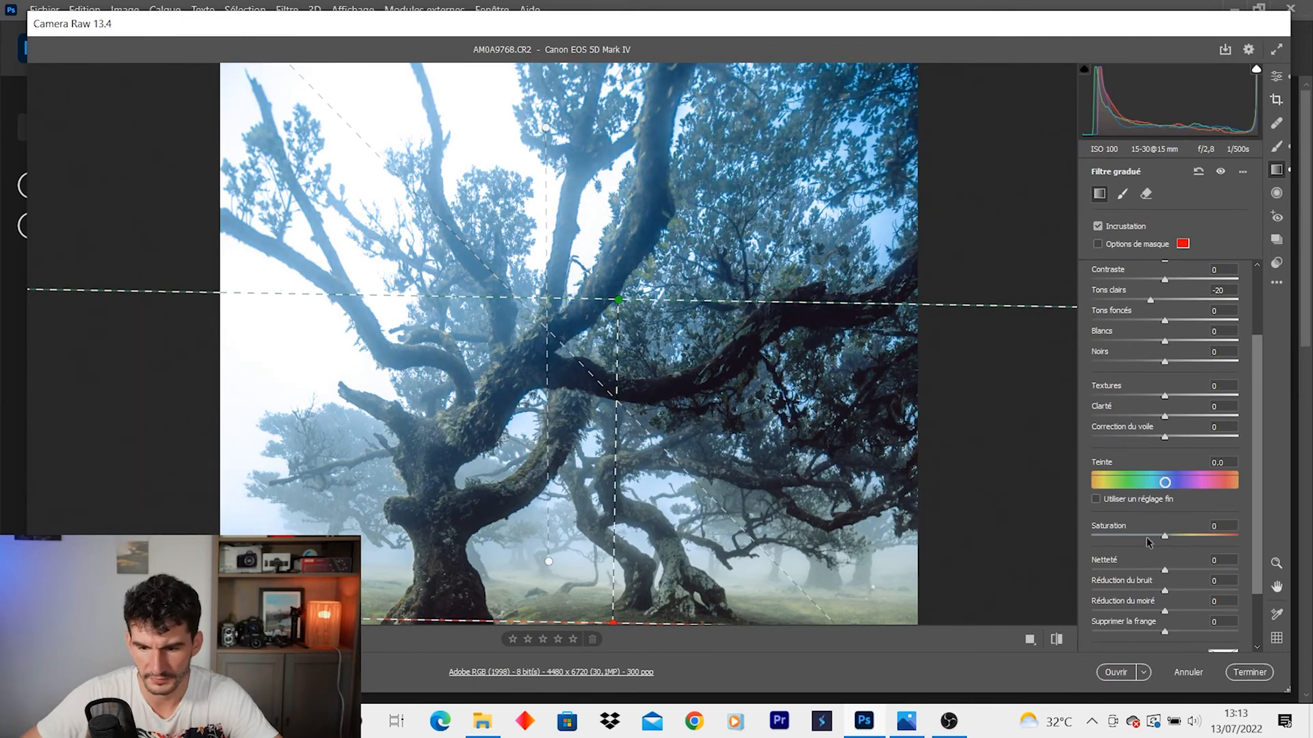
drag(616, 524, 618, 521)
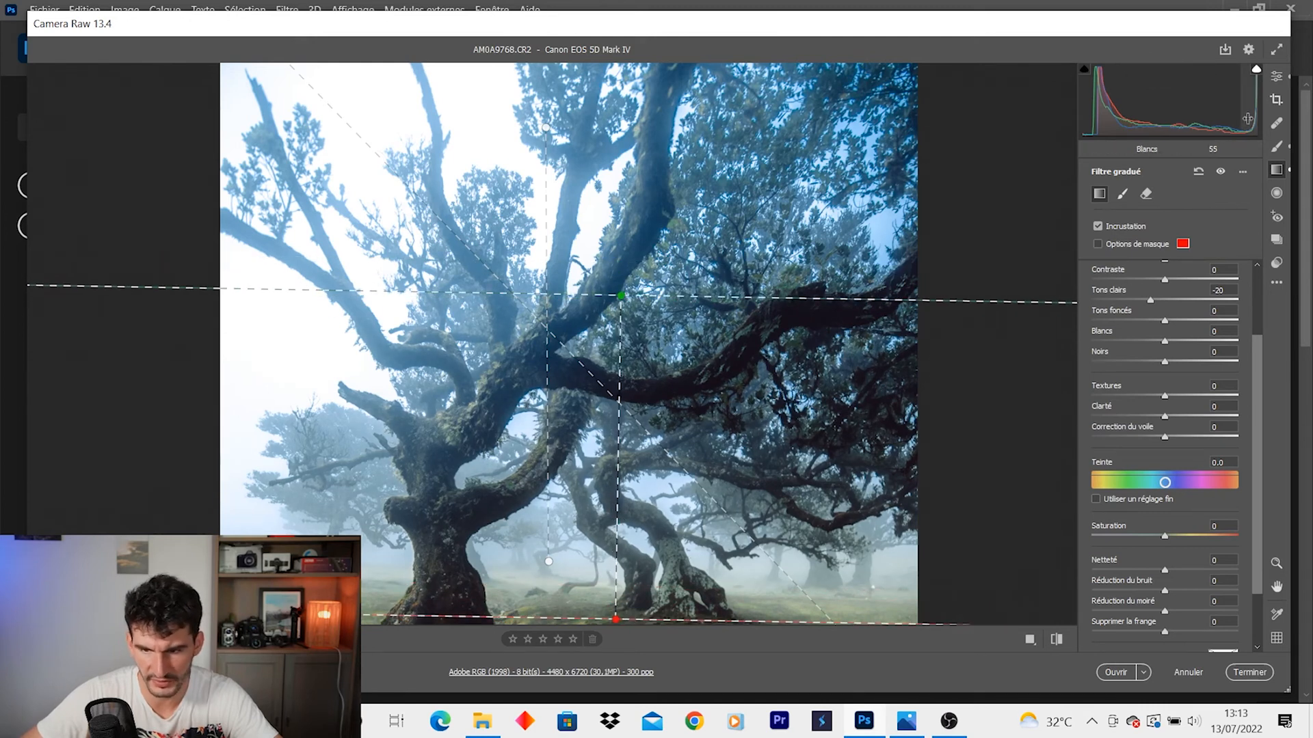
- On the blue channel curve, move the upper point to input 190 and output 185
click(1276, 76)
scroll(771, 363, down, 6)
scroll(684, 429, up, 1)
scroll(718, 485, down, 1)
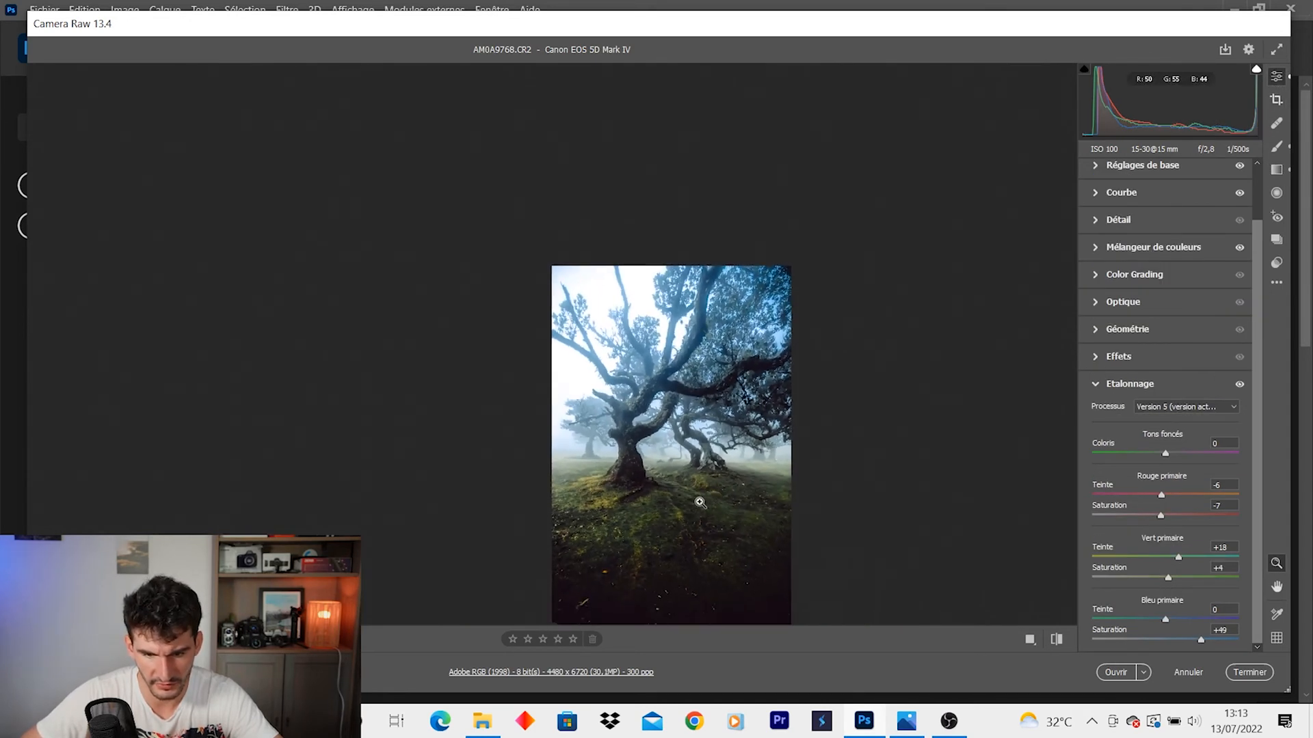
scroll(774, 510, up, 3)
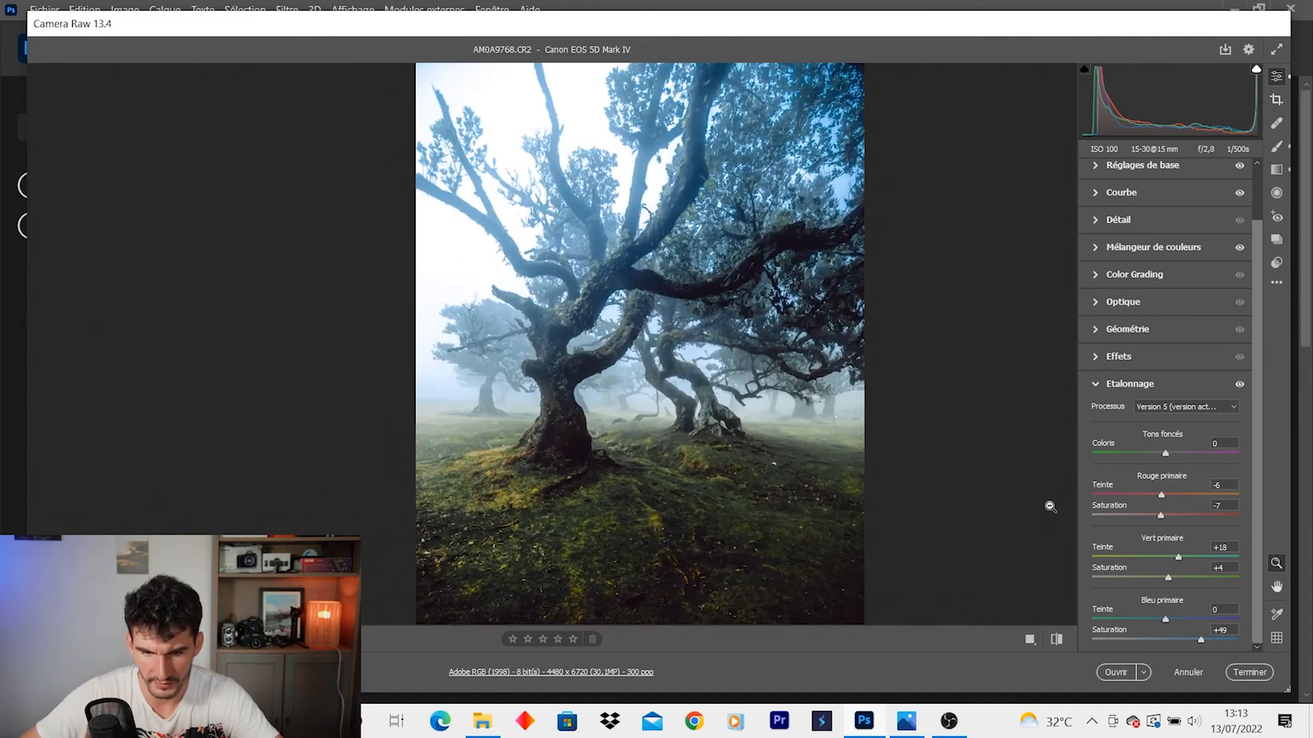
scroll(1135, 200, up, 2)
click(1121, 253)
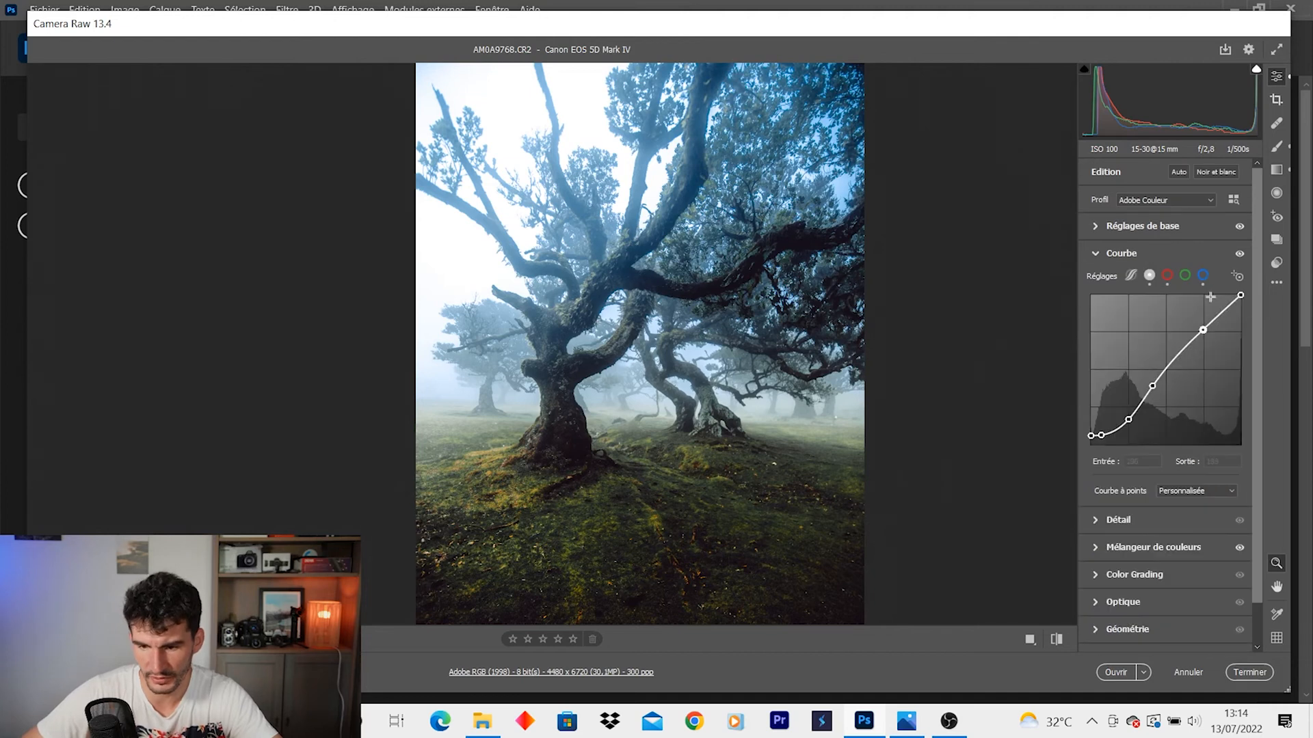
click(1203, 275)
click(1203, 336)
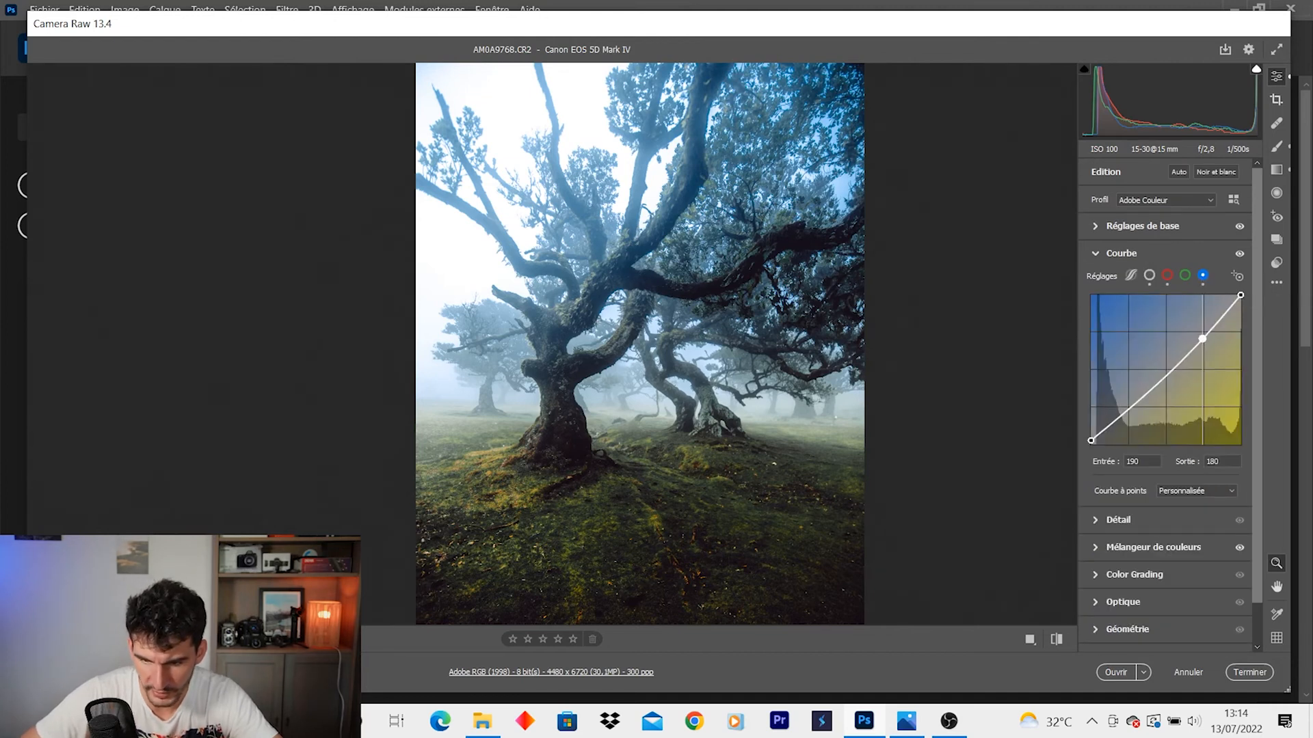
drag(1203, 336, 1202, 337)
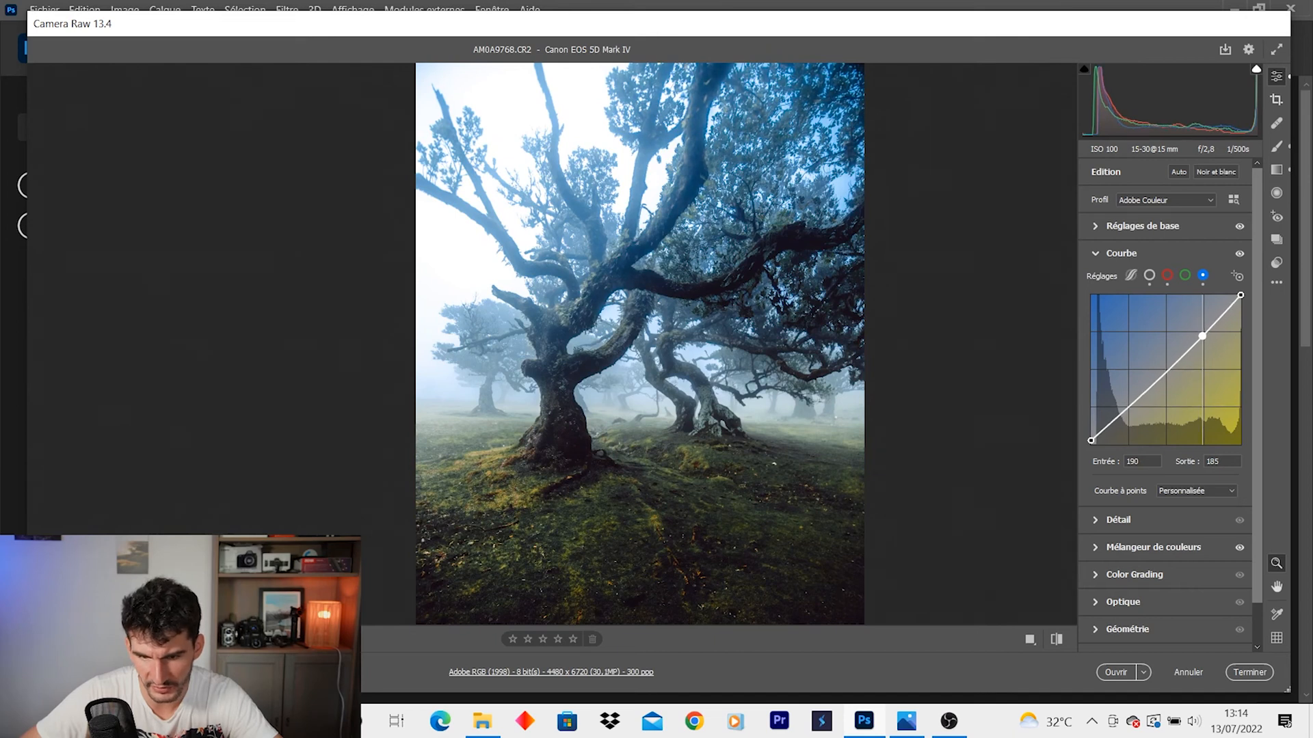
- Fine-tune the upper point and the black point of the red channel curve
click(1167, 275)
drag(1202, 336, 1201, 337)
drag(1089, 442, 1090, 444)
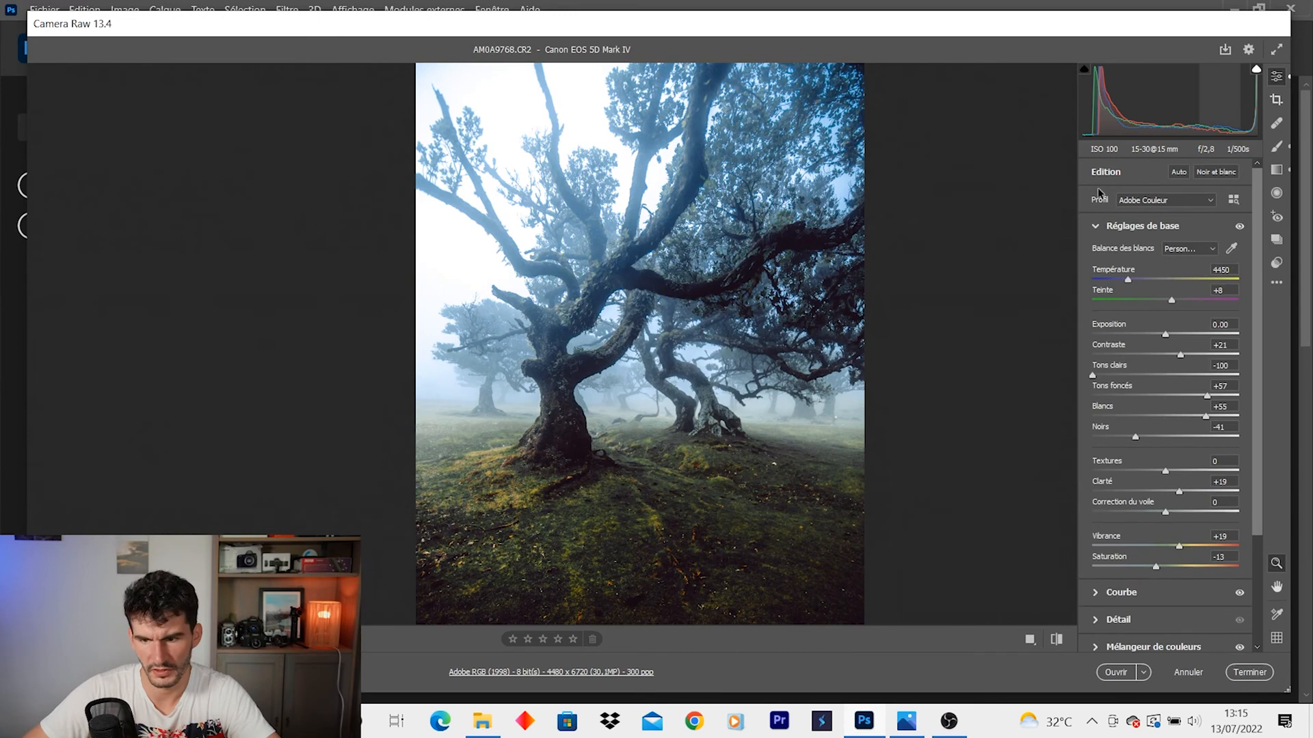
- In the color mixer, set the blues' saturation to -16 and raise their luminance, and set the yellows' saturation to +7
alt+click(670, 418)
click(717, 441)
click(715, 439)
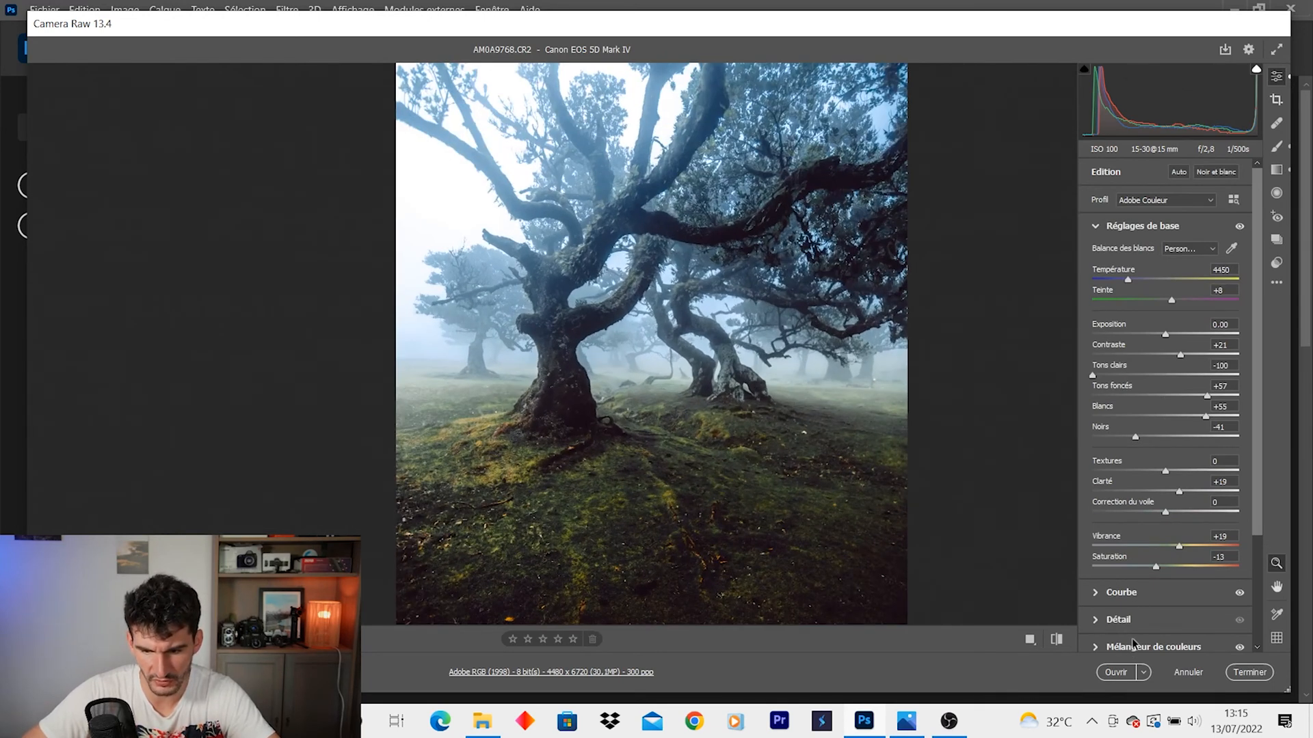
click(1133, 646)
click(1181, 351)
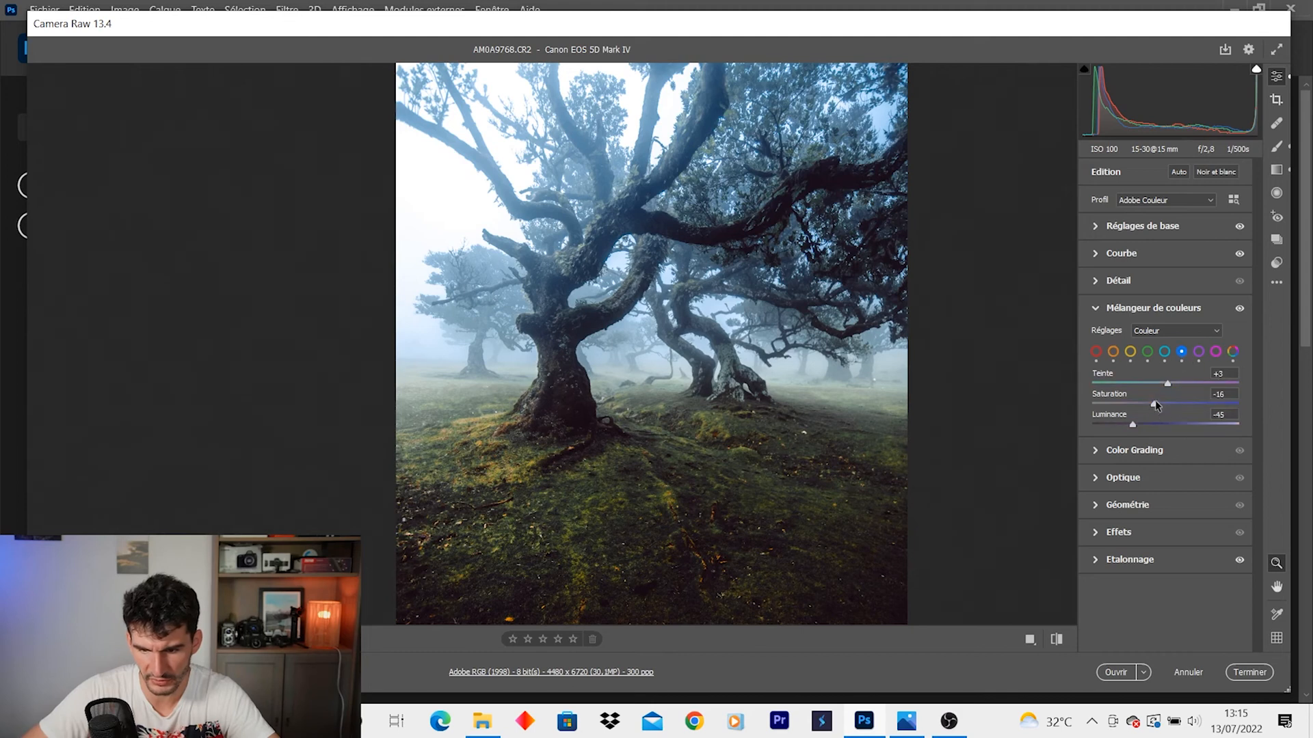
drag(1134, 424, 1159, 426)
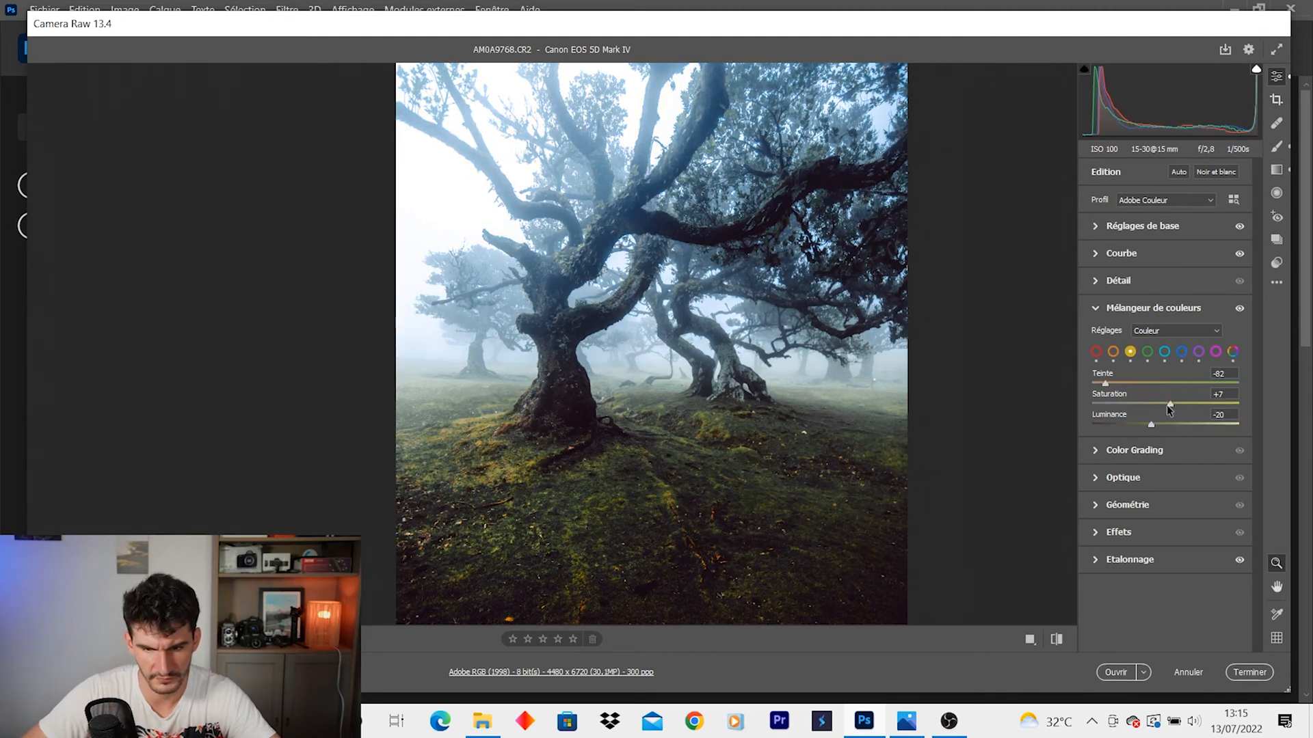
drag(729, 412, 758, 415)
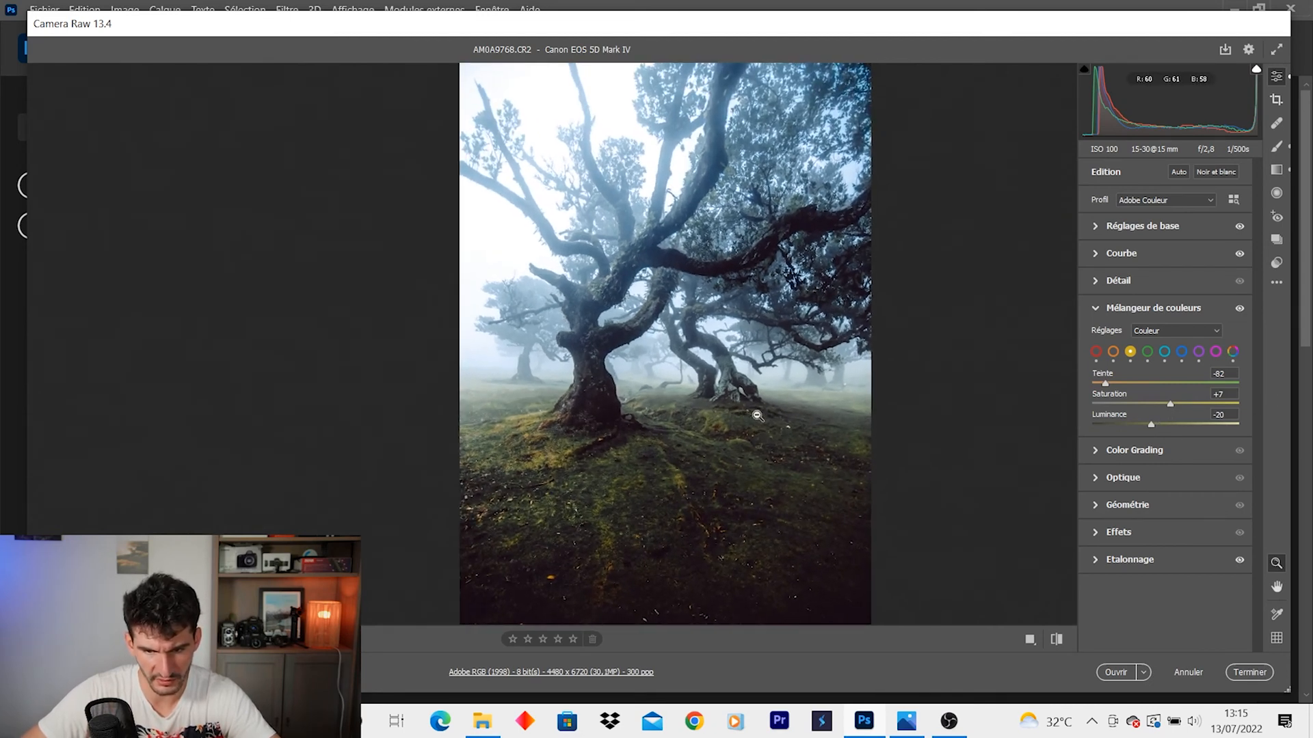
- In color grading, tint the highlights blue with hue 219 and saturation 13, and lower their luminance slightly
click(1111, 308)
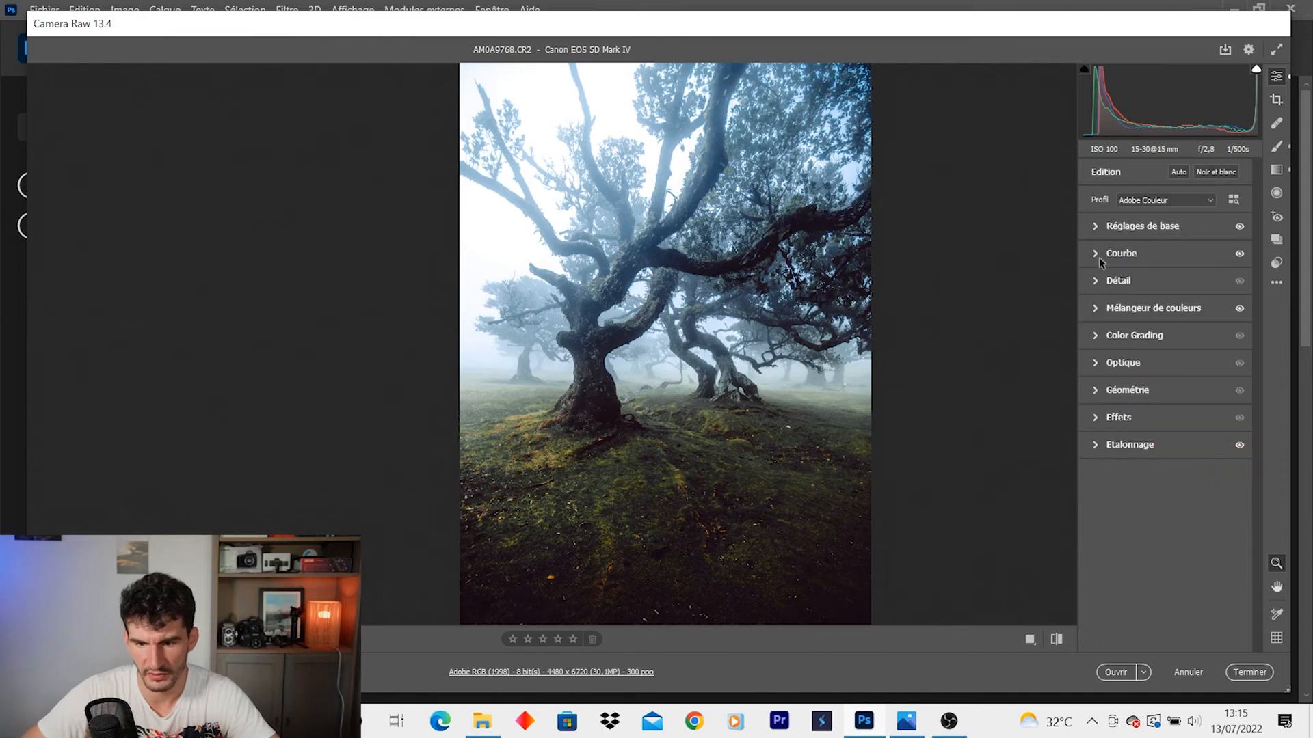
click(1095, 337)
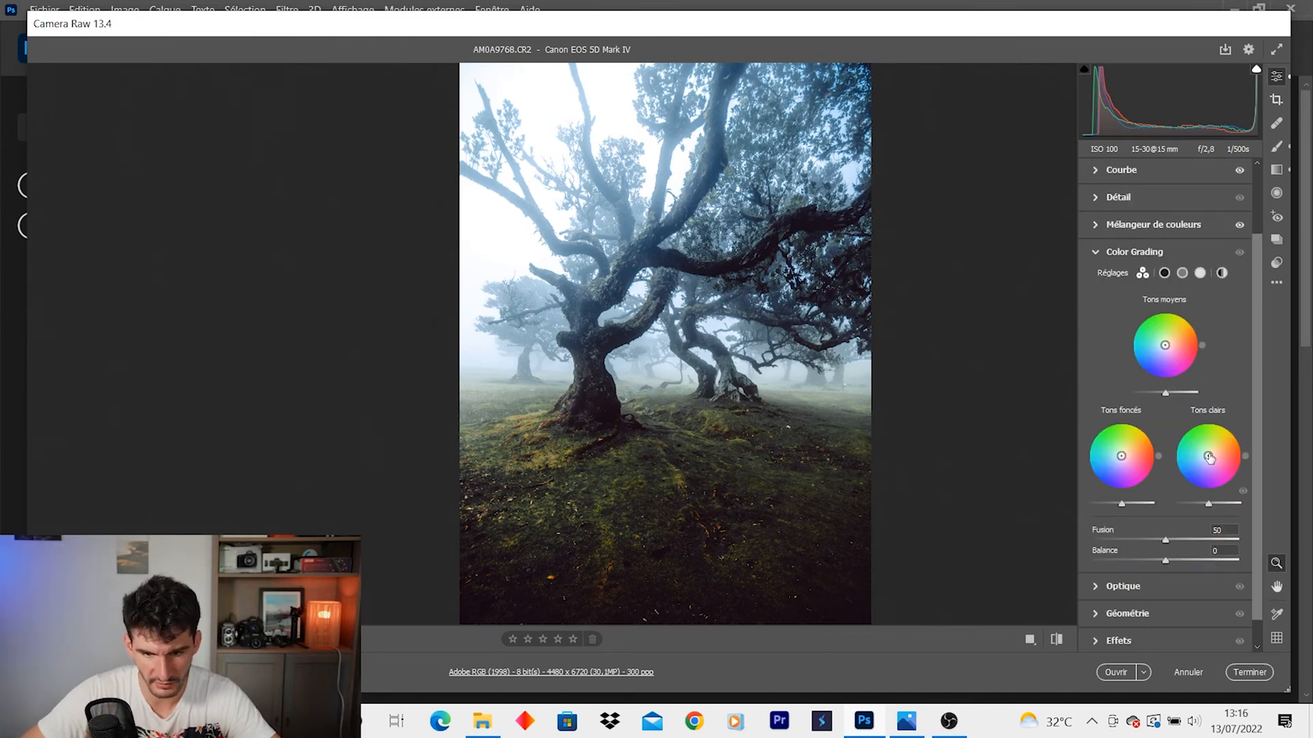
mouse_move(1208, 456)
mouse_down()
mouse_move(1170, 482)
mouse_move(1175, 494)
mouse_move(1199, 463)
mouse_up()
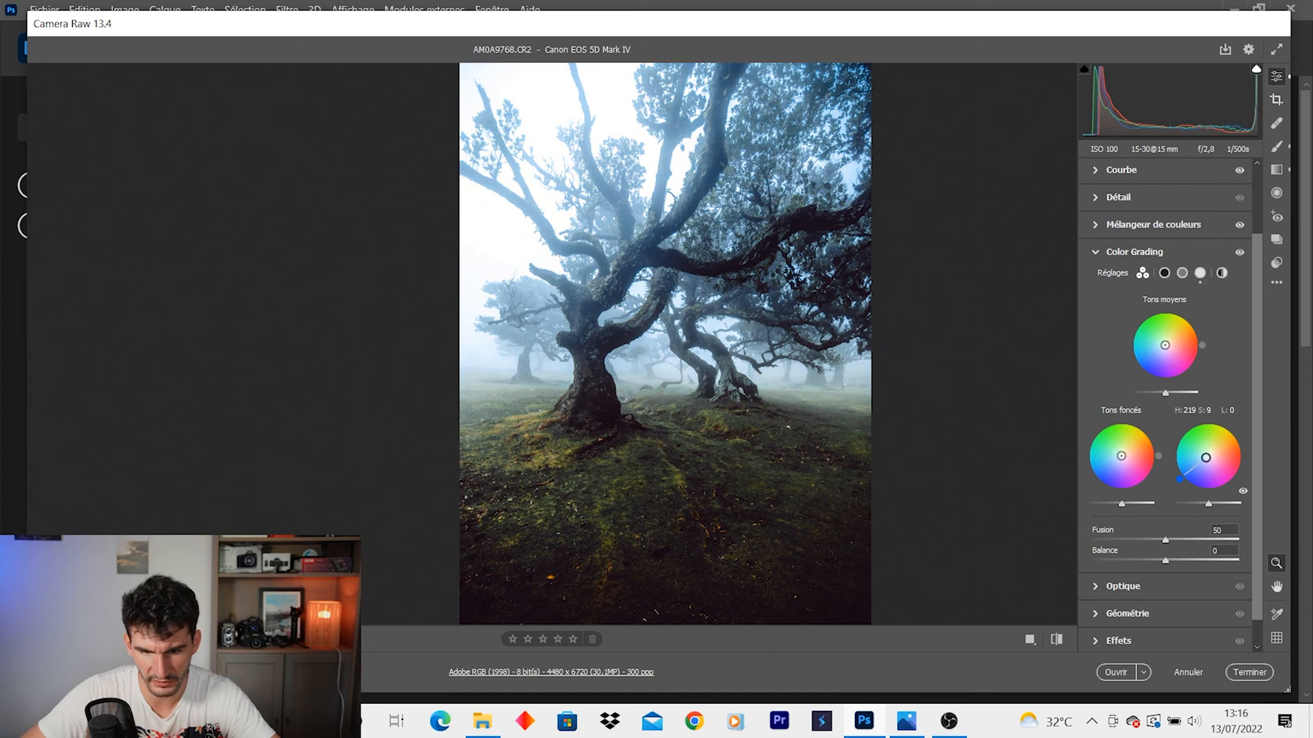
drag(1204, 460, 1205, 458)
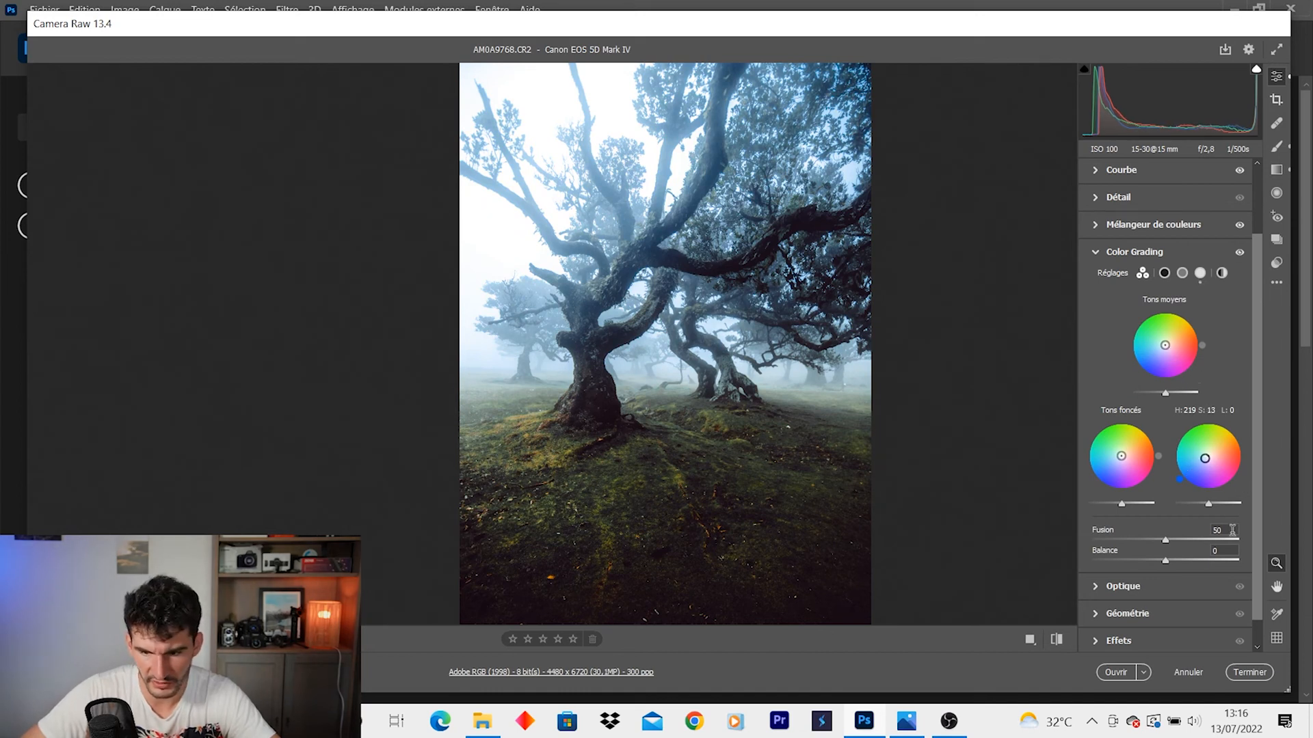
mouse_move(1209, 506)
mouse_down()
mouse_move(1185, 506)
mouse_move(1203, 506)
mouse_up()
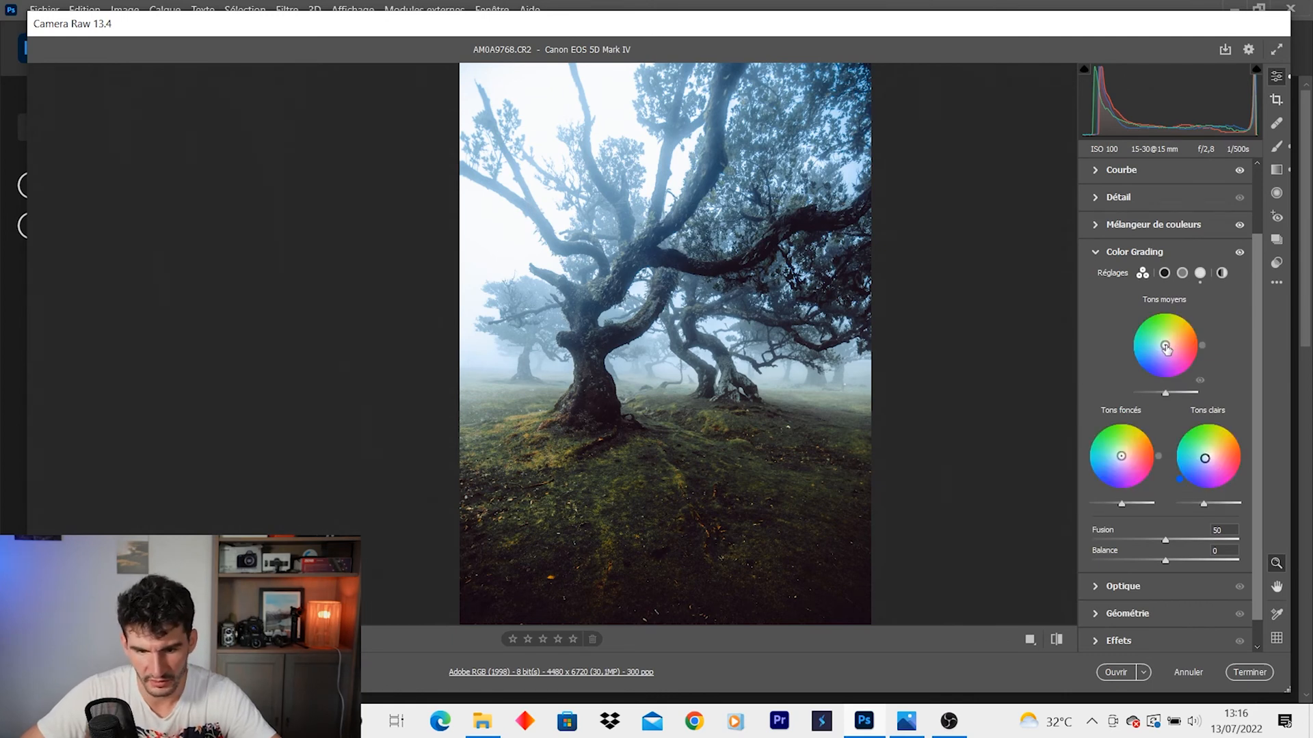
- Grade the shadows to orange at about hue 35 and slightly darker, and the midtones to hue 203, saturation 2 and luminance -37
drag(1121, 459, 1125, 454)
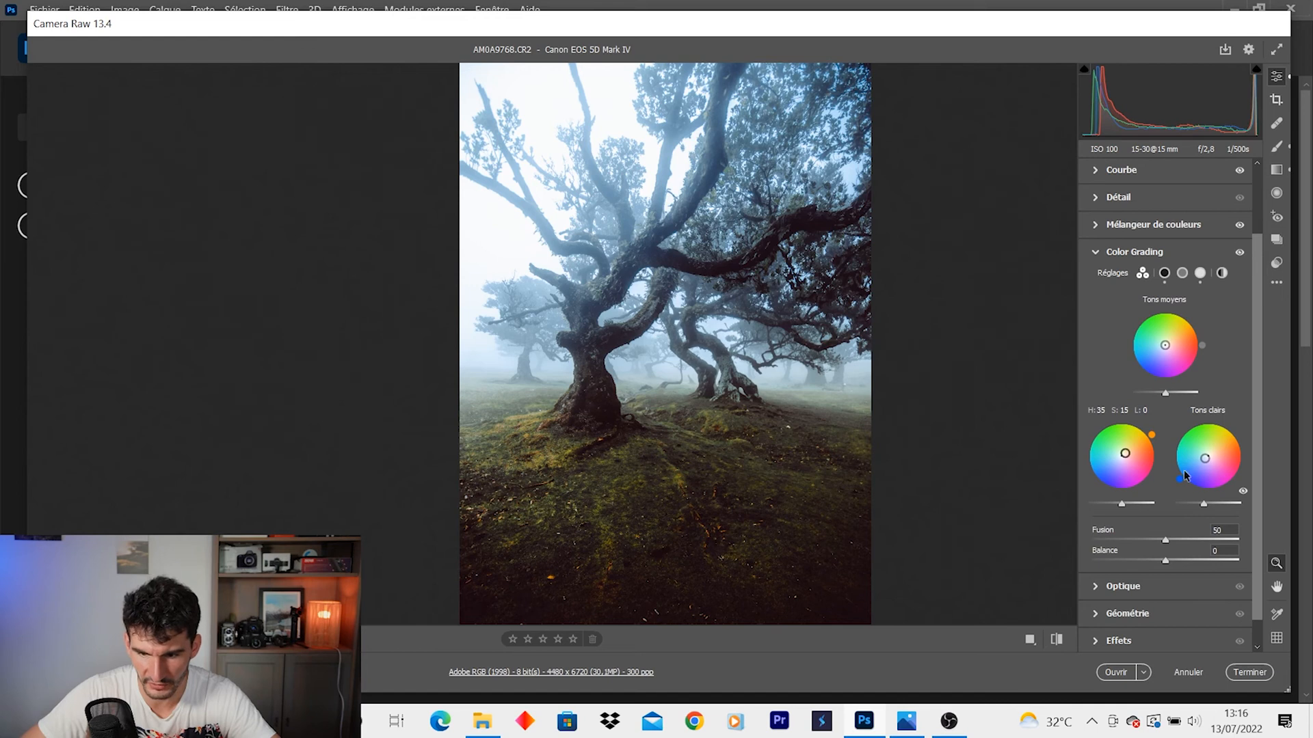
drag(1121, 504, 1117, 509)
drag(1162, 393, 1160, 347)
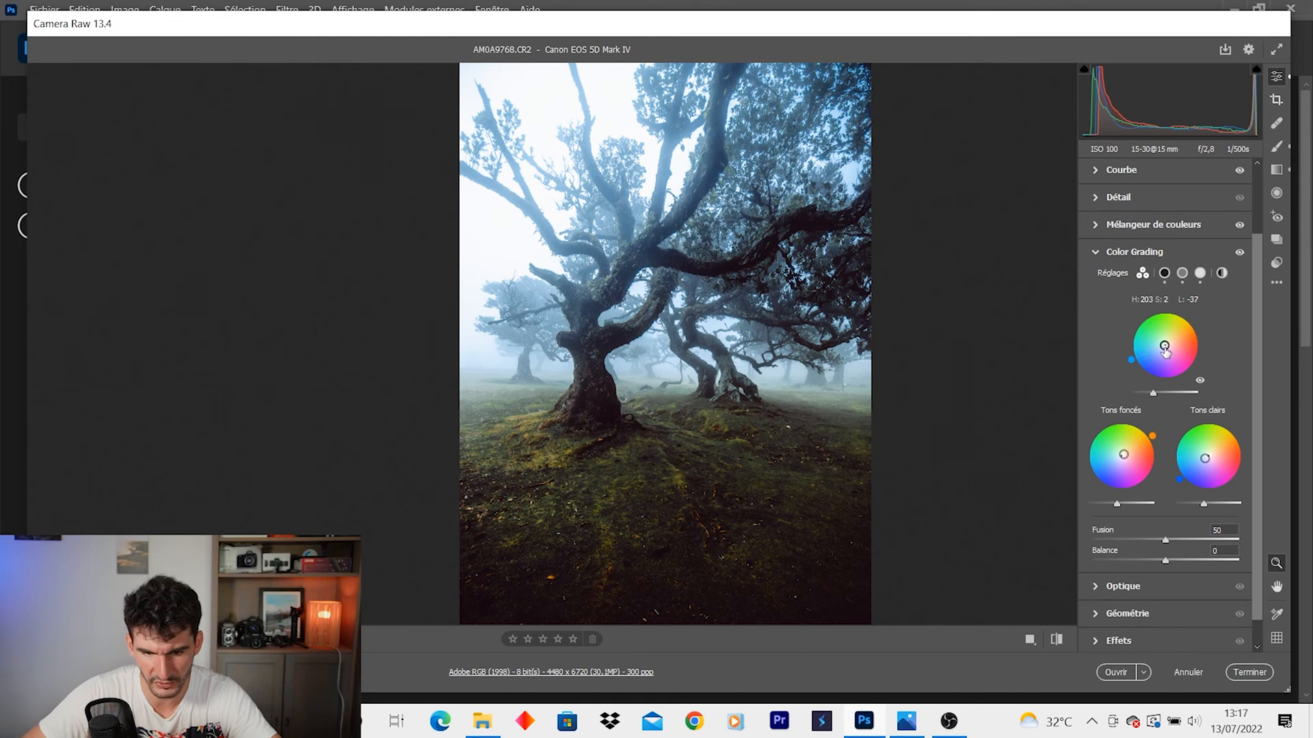
- Paint a new brush mask over the ground around the trunk bases, and raise its clarity and whites slightly
scroll(1032, 398, down, 3)
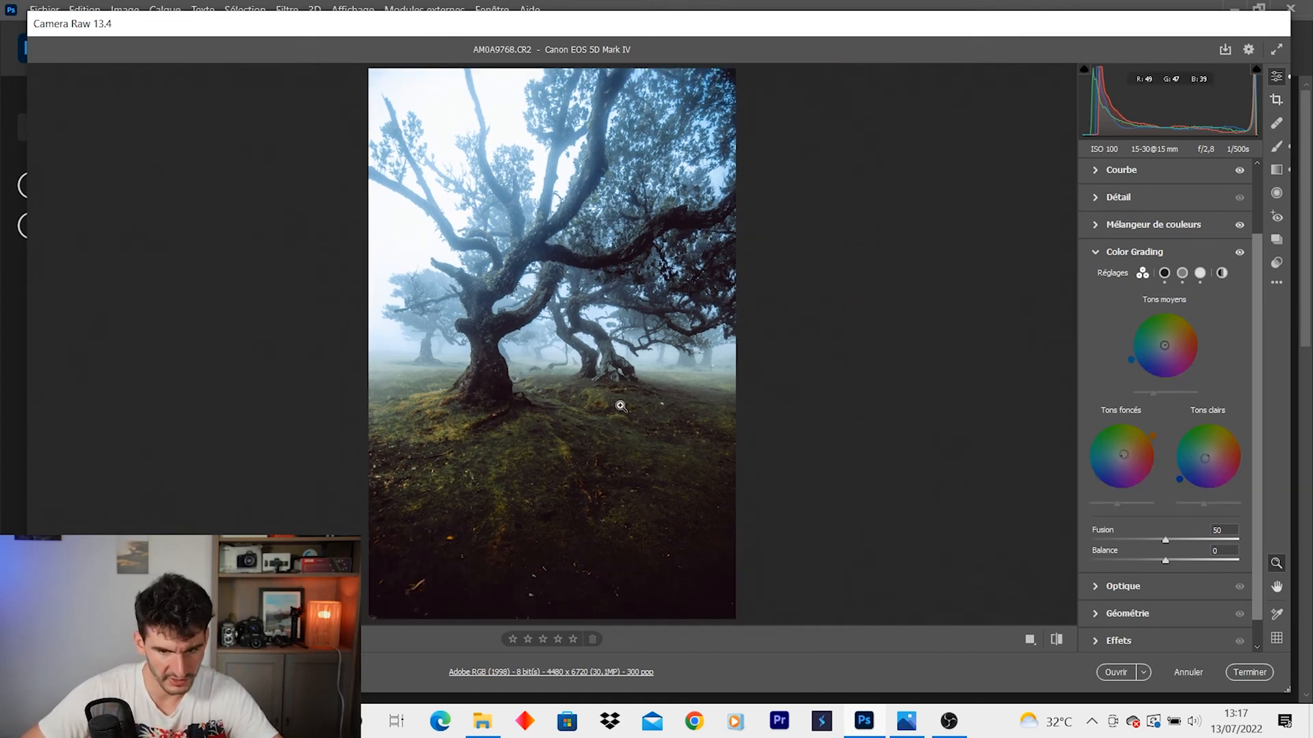
scroll(620, 406, up, 2)
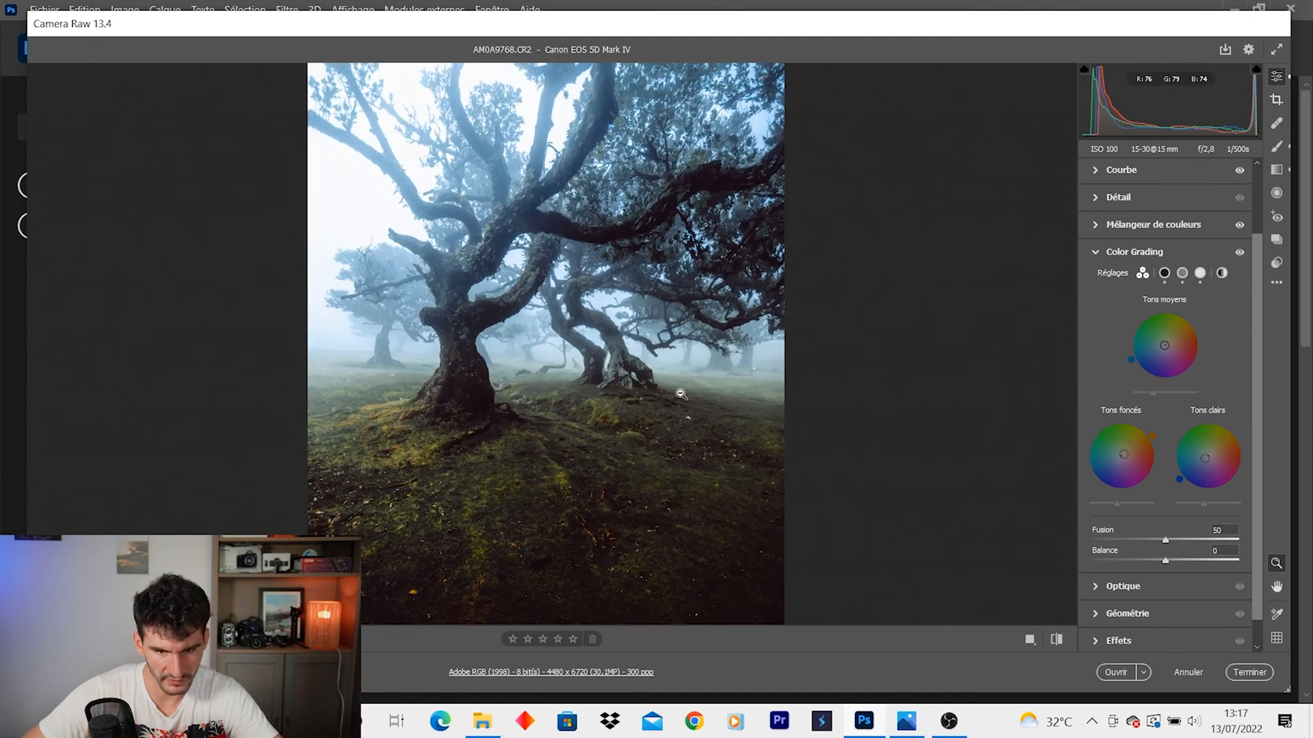
scroll(601, 445, up, 2)
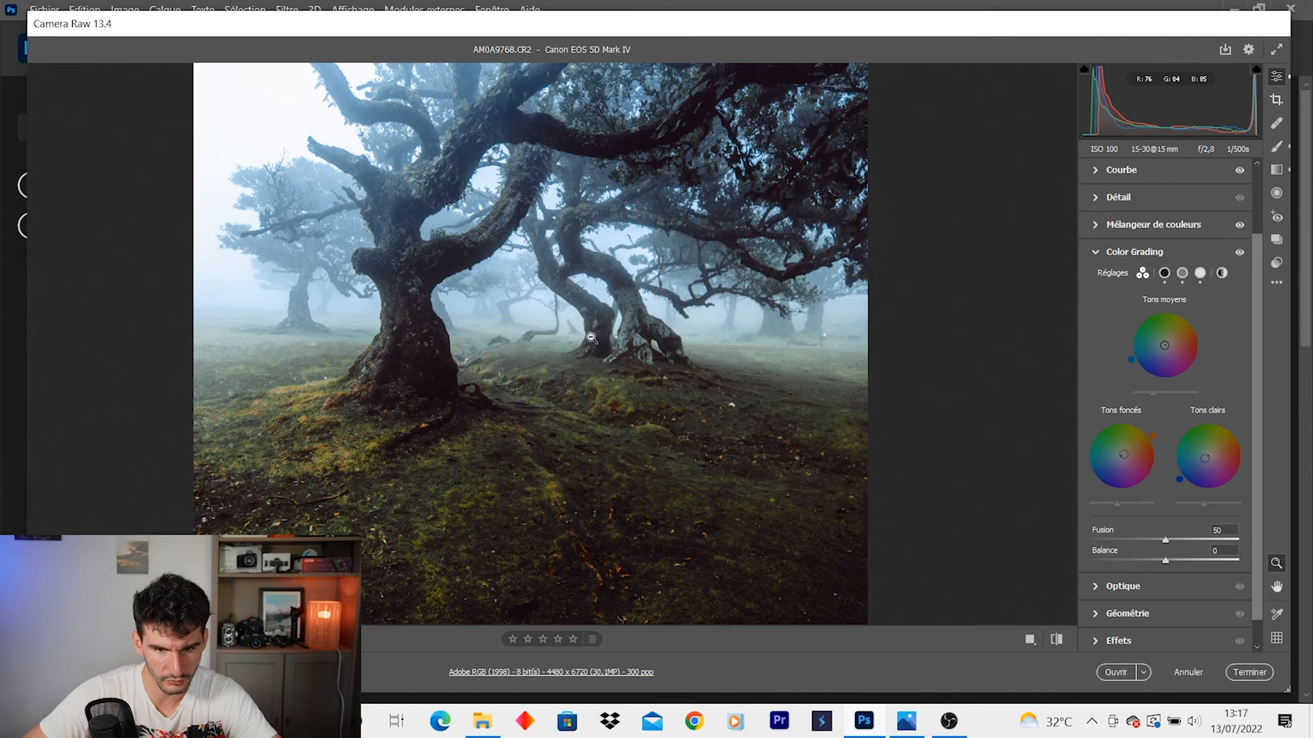
key(k)
scroll(708, 323, up, 2)
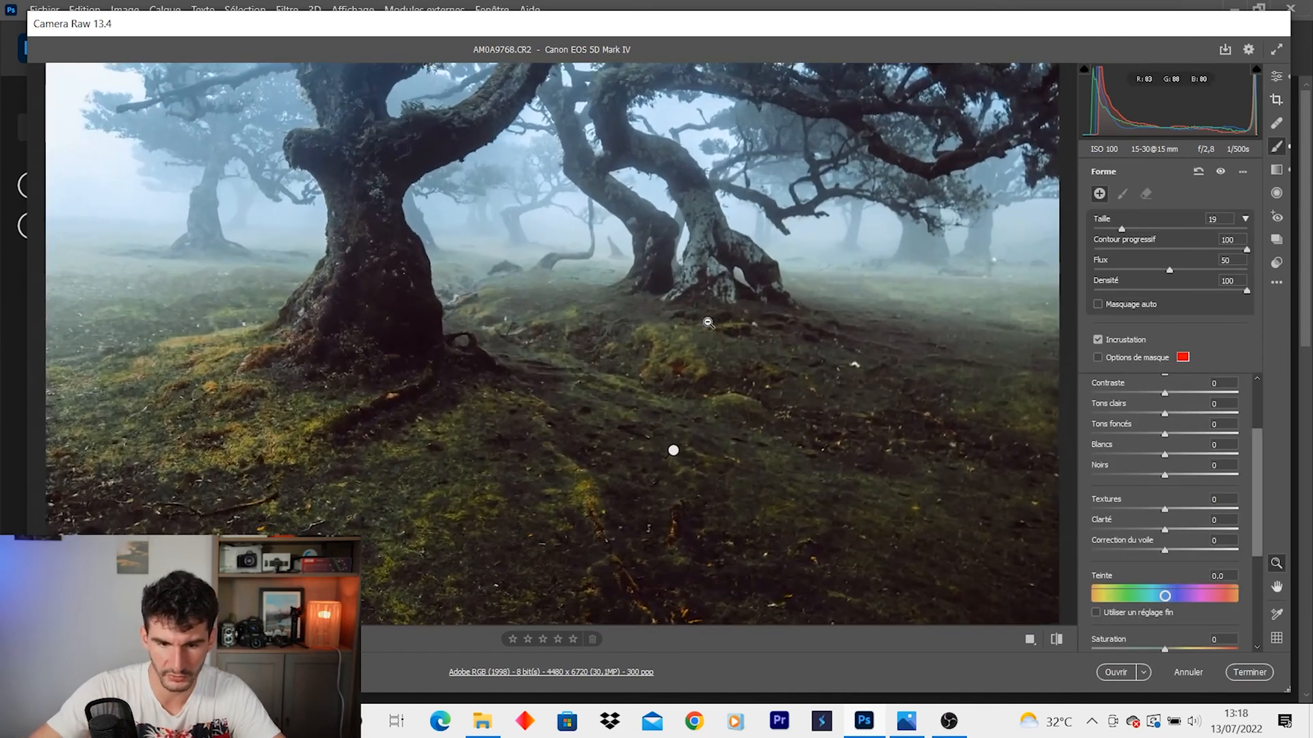
mouse_move(521, 258)
mouse_down()
mouse_move(484, 259)
mouse_move(514, 260)
mouse_up()
mouse_move(403, 265)
mouse_down()
mouse_move(386, 265)
mouse_move(376, 185)
mouse_move(502, 97)
mouse_move(693, 199)
mouse_move(714, 268)
mouse_move(590, 304)
mouse_up()
mouse_move(940, 364)
mouse_down()
mouse_move(655, 396)
mouse_move(287, 476)
mouse_move(351, 463)
mouse_up()
mouse_move(1160, 538)
mouse_down()
mouse_move(1193, 533)
mouse_move(1177, 530)
mouse_up()
mouse_move(1165, 454)
mouse_down()
mouse_move(1177, 454)
mouse_move(1167, 454)
mouse_up()
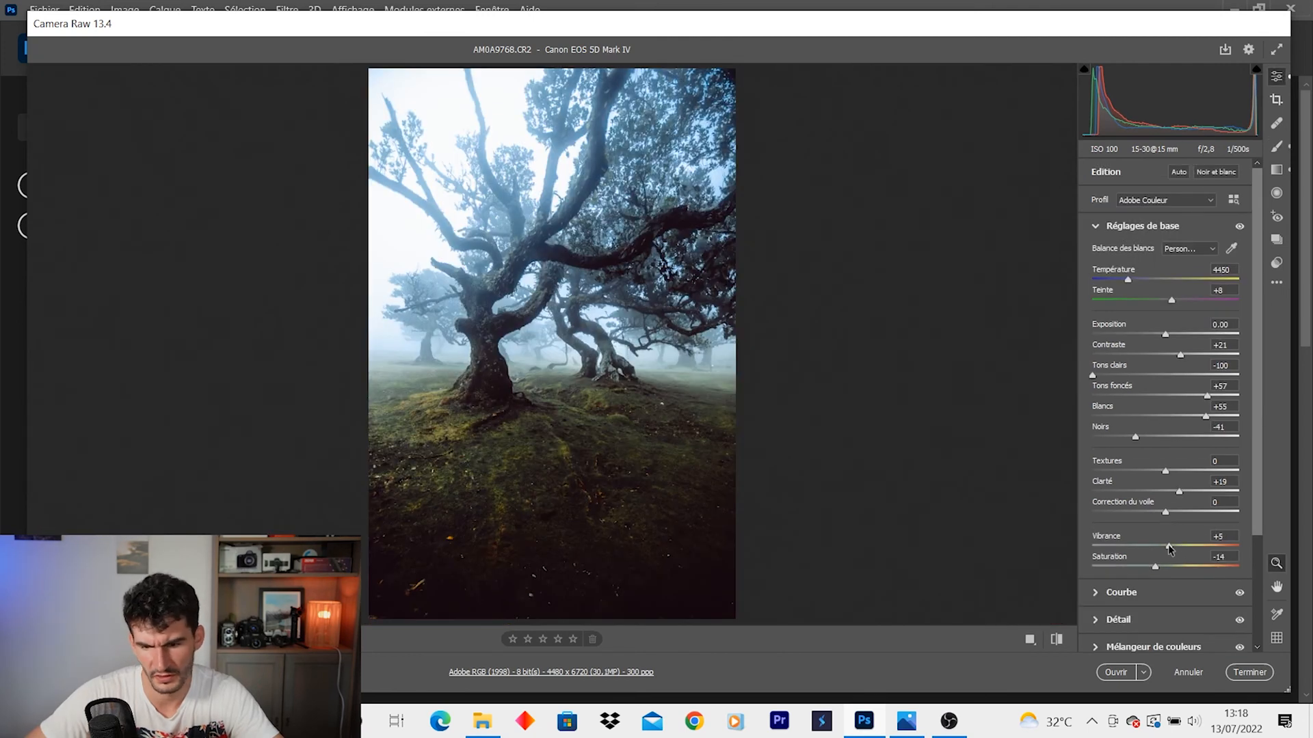
- Set the overall vibrance to +36 in the basic adjustments
drag(1167, 544, 1184, 545)
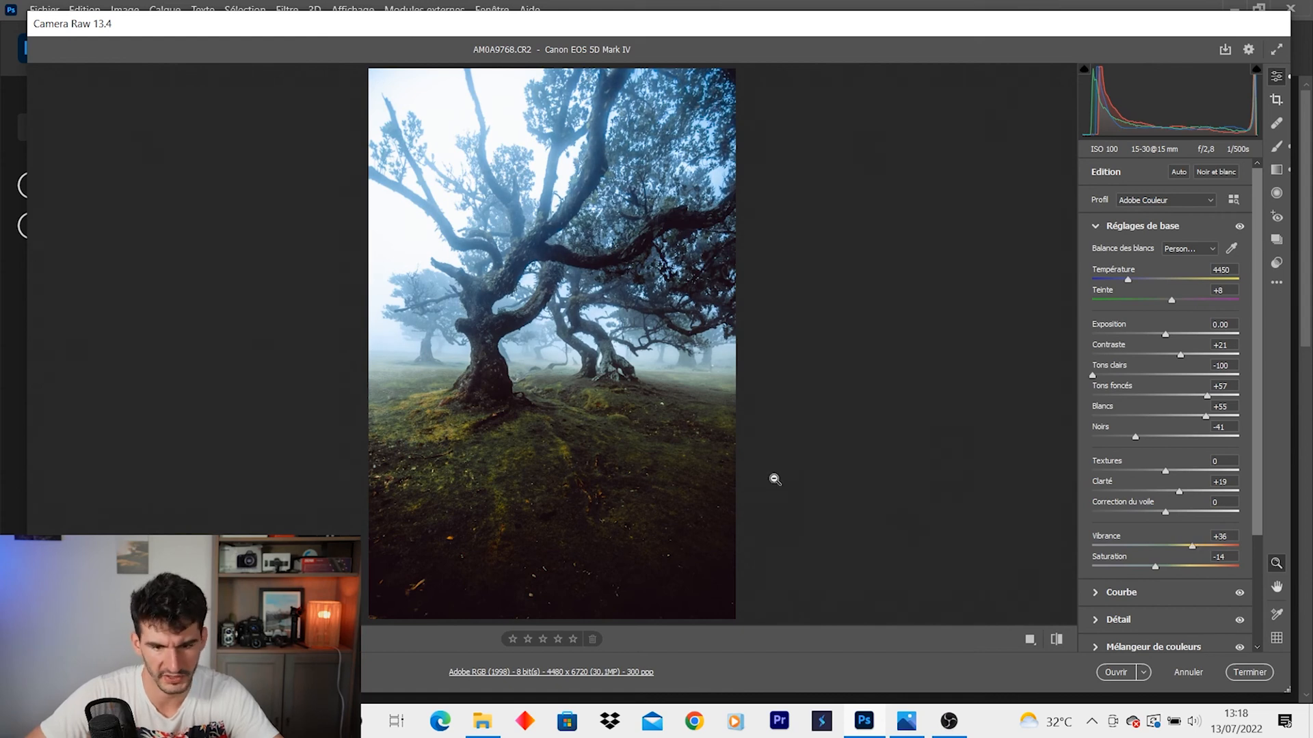
click(537, 226)
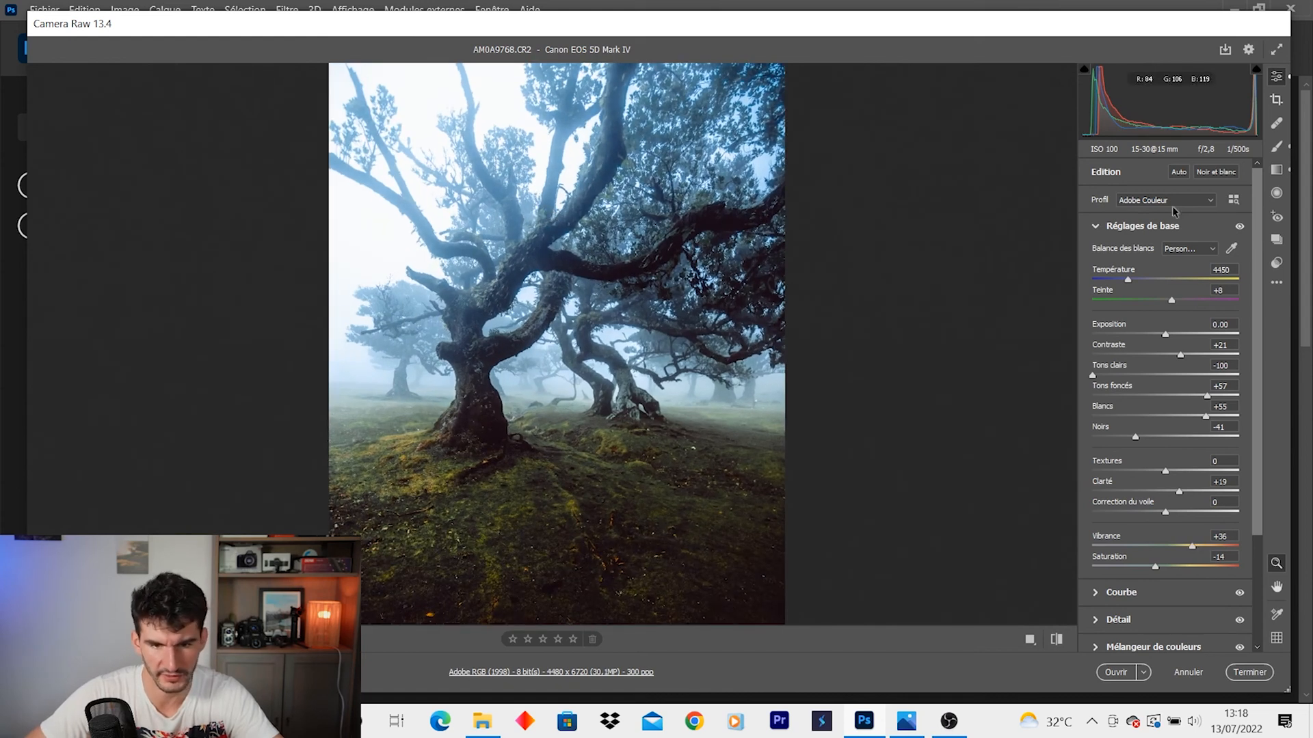
- Shift the diagonal graduated filter toward the sky in the photo's upper-left corner and set its dehaze to -71
click(1276, 171)
drag(613, 376, 369, 177)
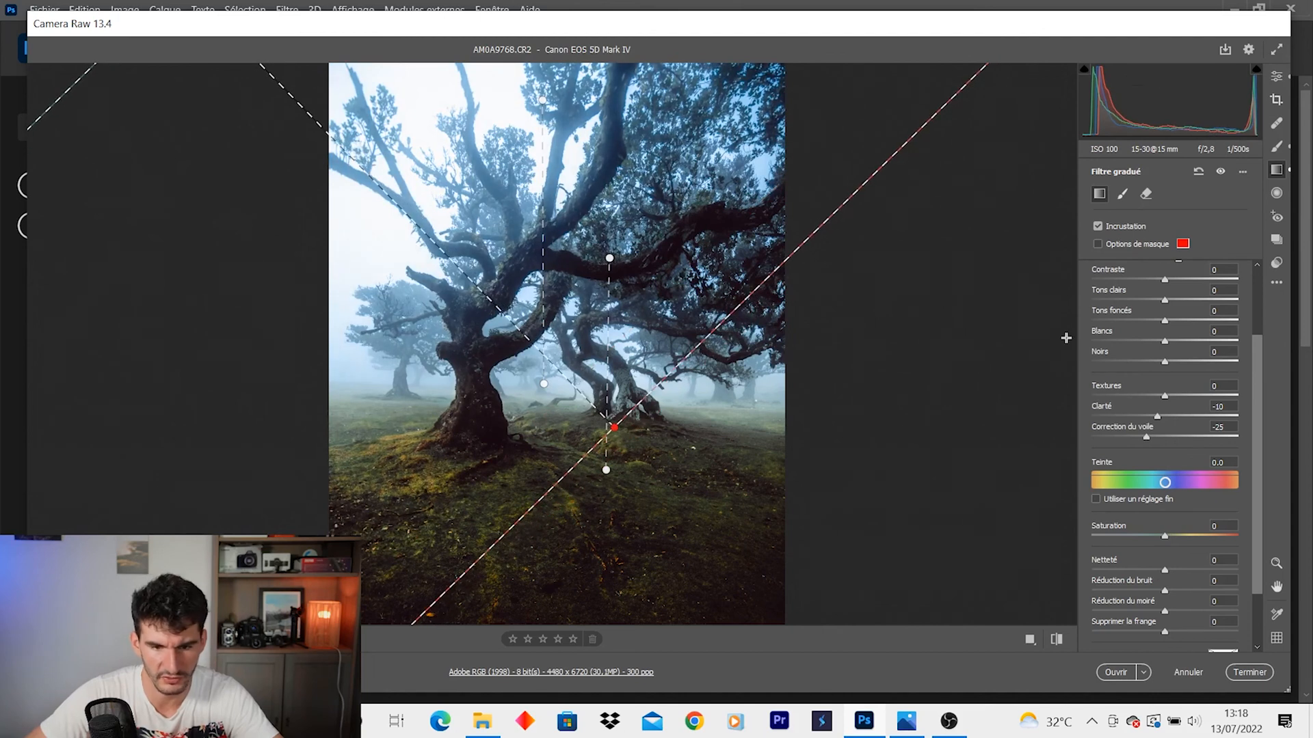
drag(1154, 441, 1113, 438)
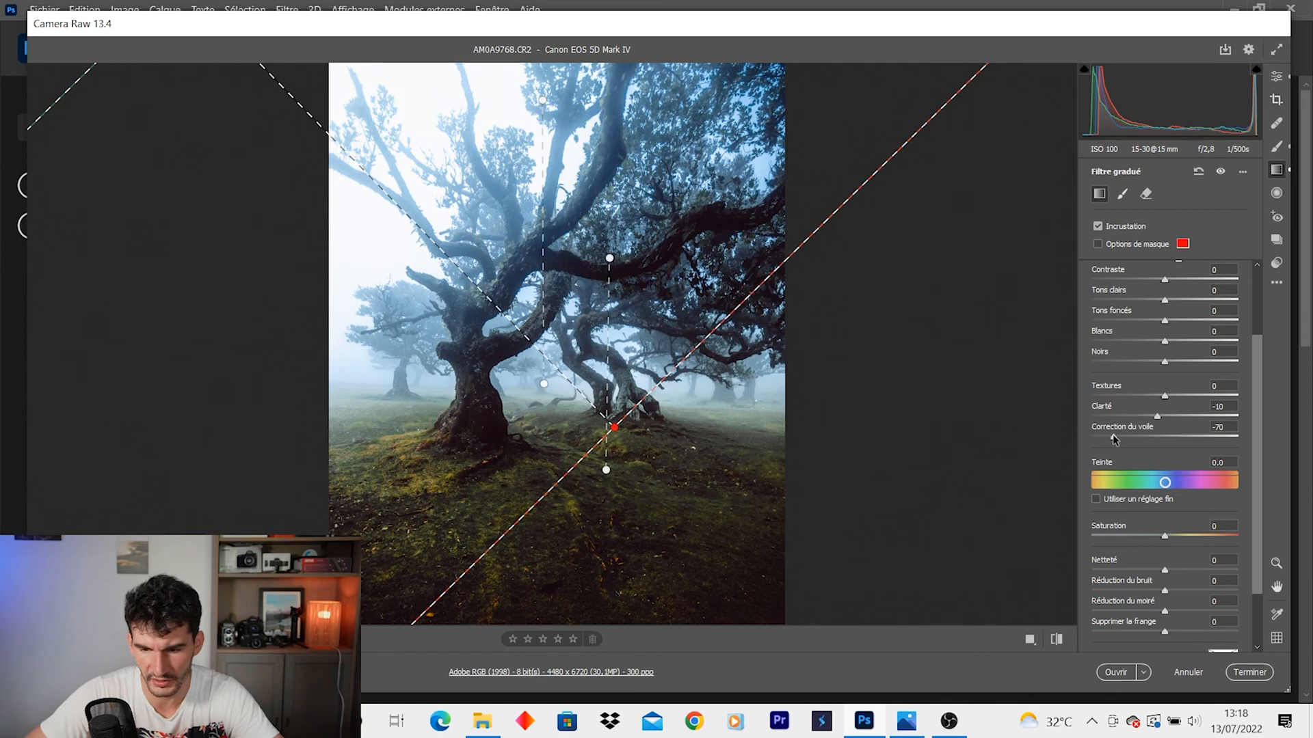
drag(587, 399, 447, 320)
scroll(889, 263, up, 3)
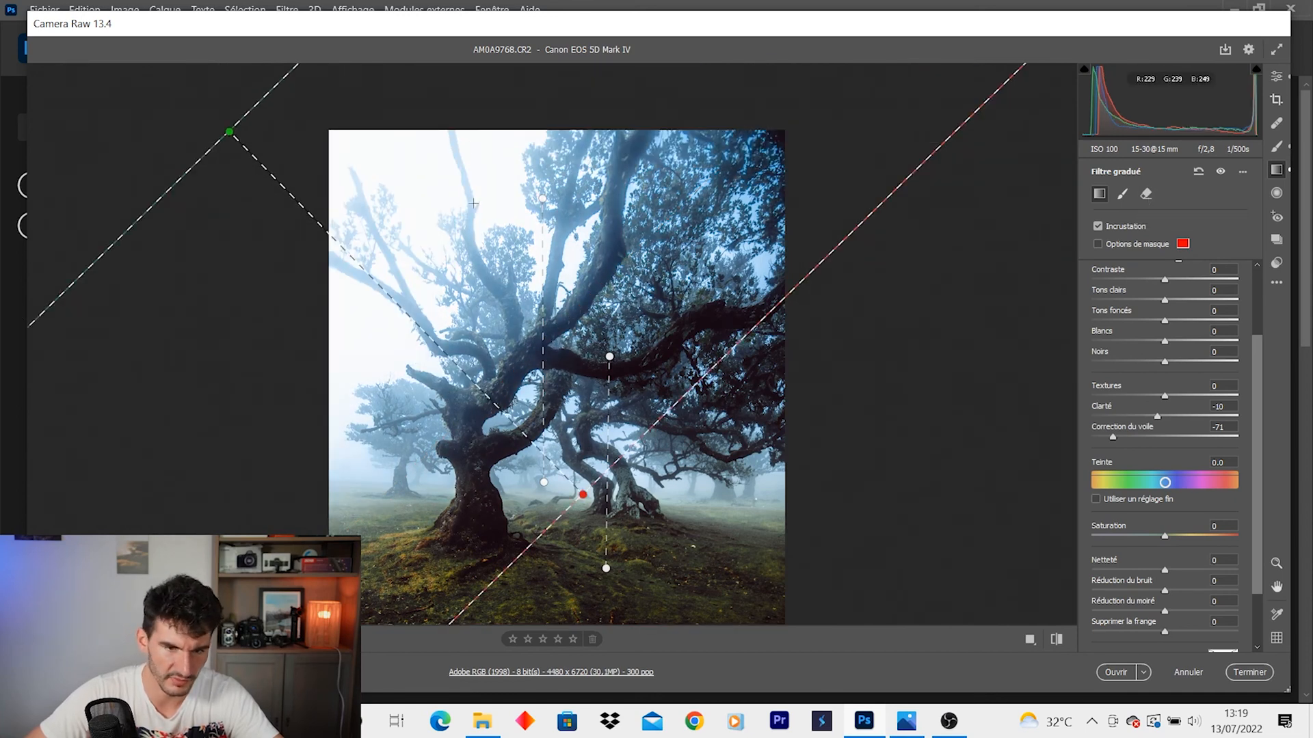
- Erase the diagonal graduated filter's effect from the thick branch and the upper-right foliage, using an eraser of size 77
click(1146, 194)
key(bracketright)
key(bracketright)
key(bracketright)
key(bracketright)
key(bracketright)
key(bracketright)
mouse_move(609, 219)
mouse_down()
mouse_move(678, 287)
mouse_move(721, 238)
mouse_up()
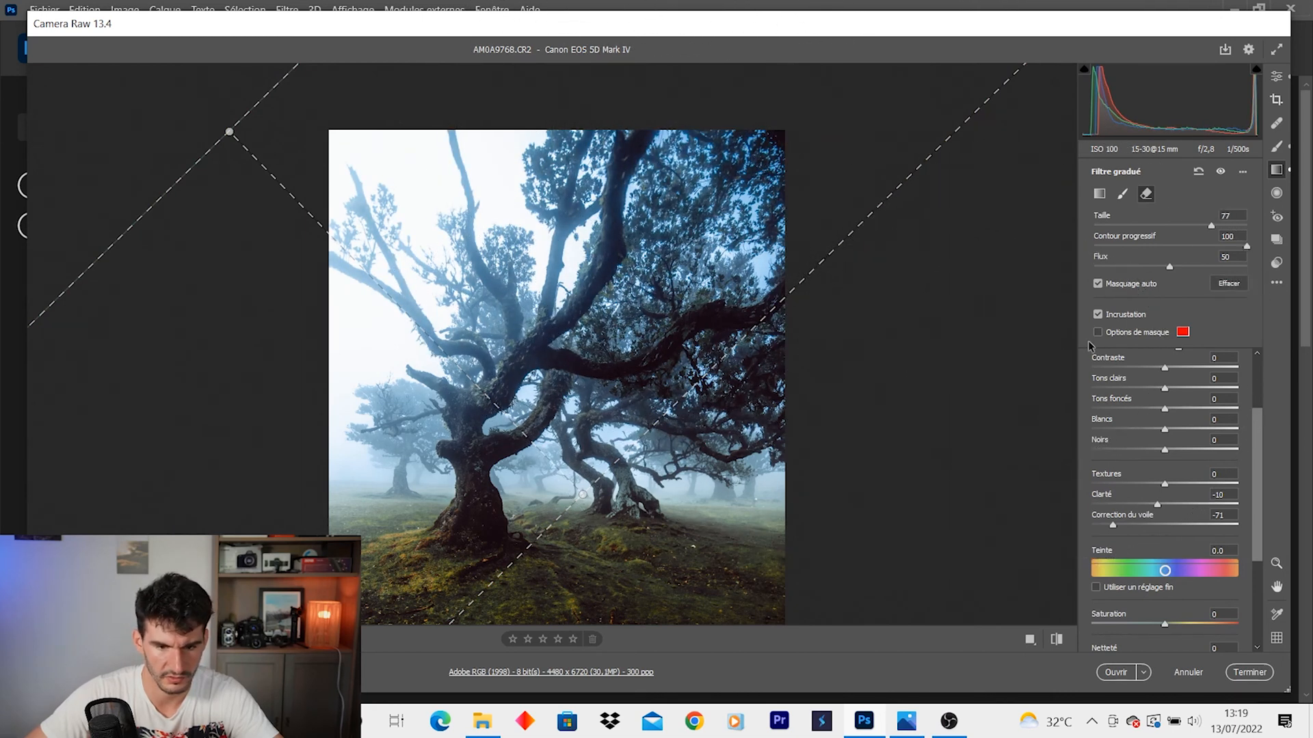
- Set the diagonal graduated filter's dehaze to -51 and whites to -4, and return to the basic adjustments
mouse_move(1113, 526)
mouse_down()
mouse_move(1075, 533)
mouse_move(1113, 529)
mouse_up()
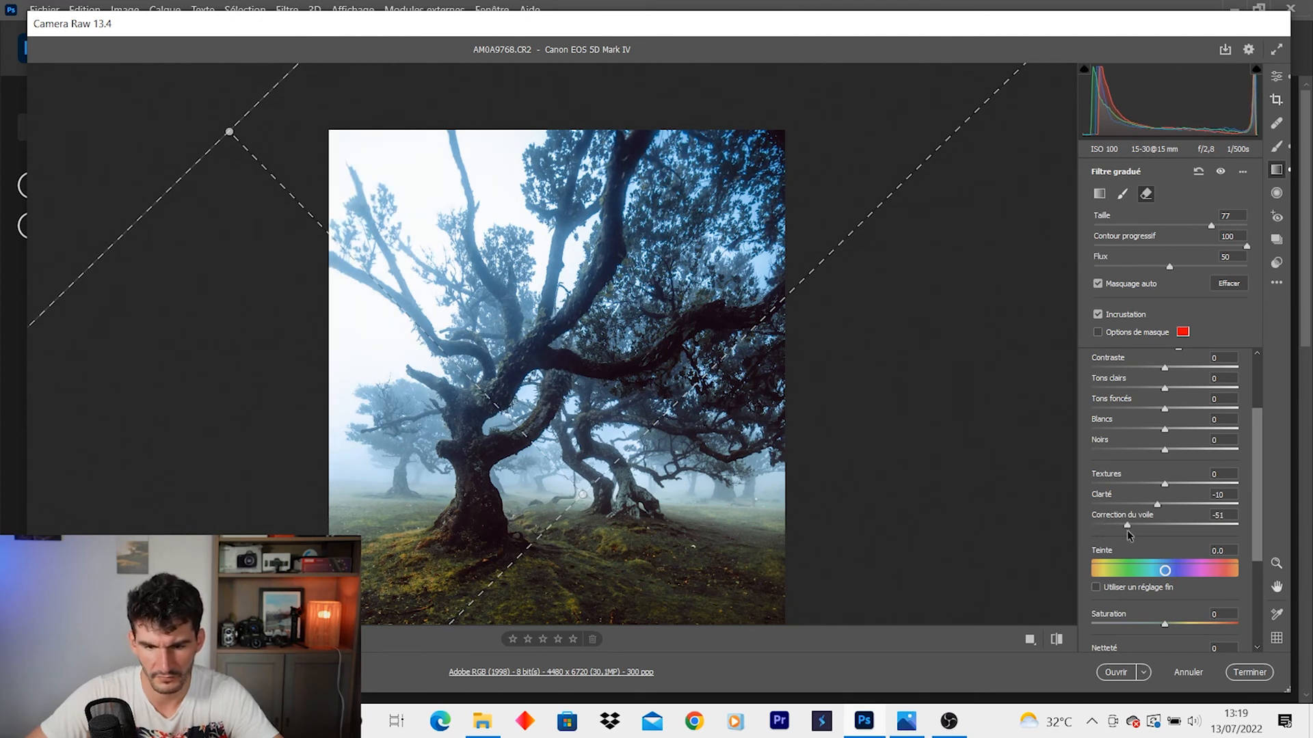
mouse_move(1162, 432)
mouse_down()
mouse_move(1150, 433)
mouse_move(1161, 438)
mouse_up()
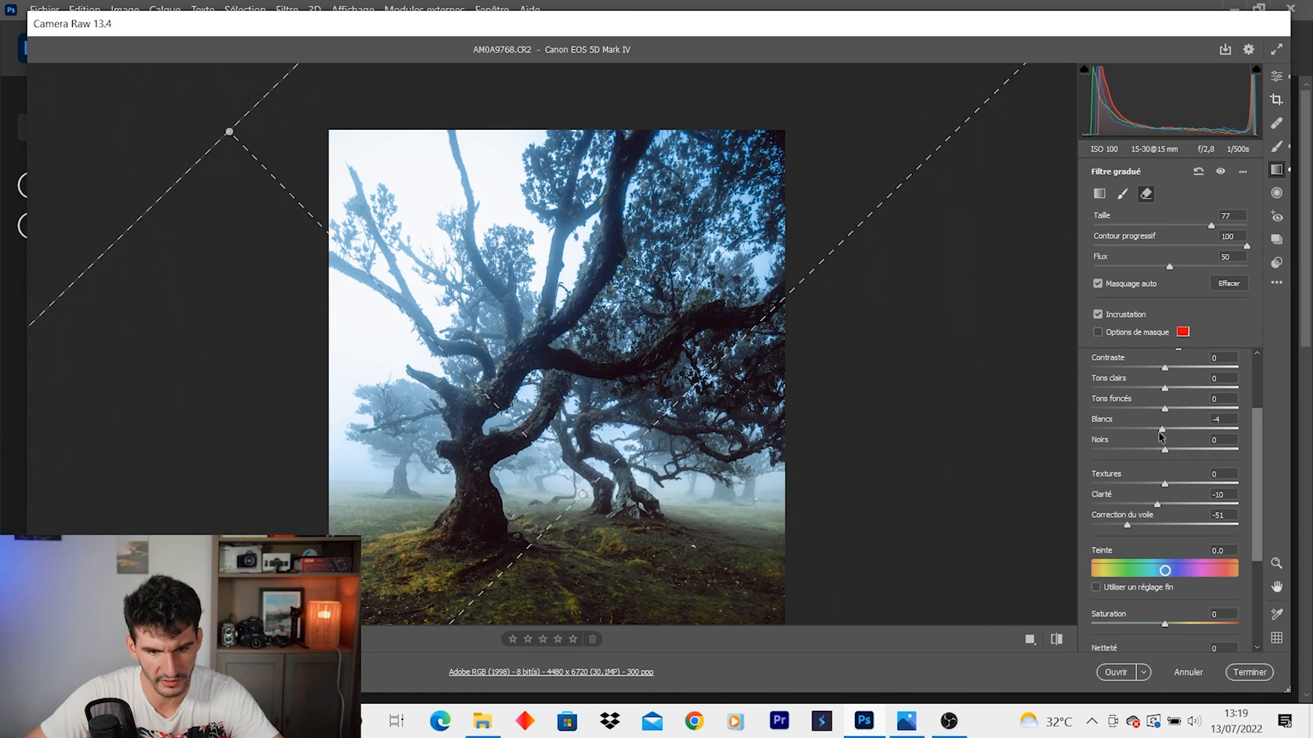
click(1276, 77)
- Review the whole developed photo and open it from Camera Raw in Photoshop
scroll(677, 424, down, 3)
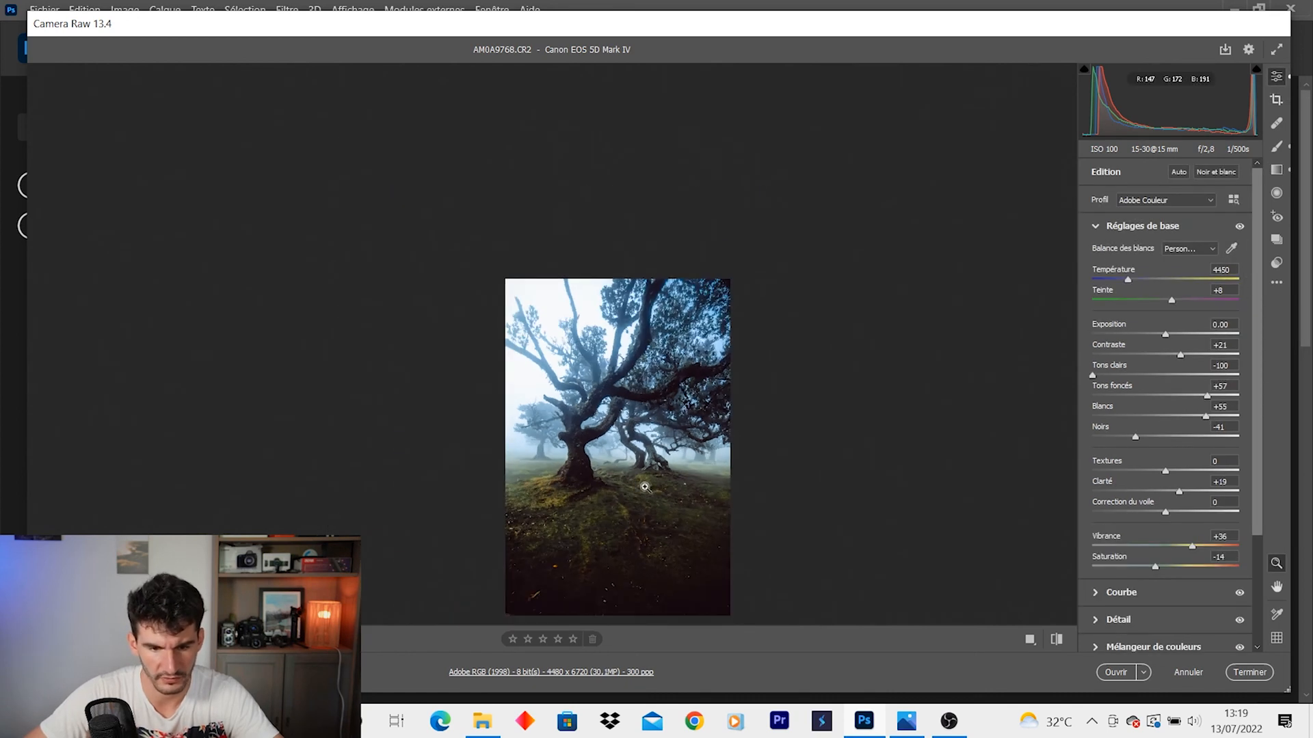
scroll(684, 492, up, 3)
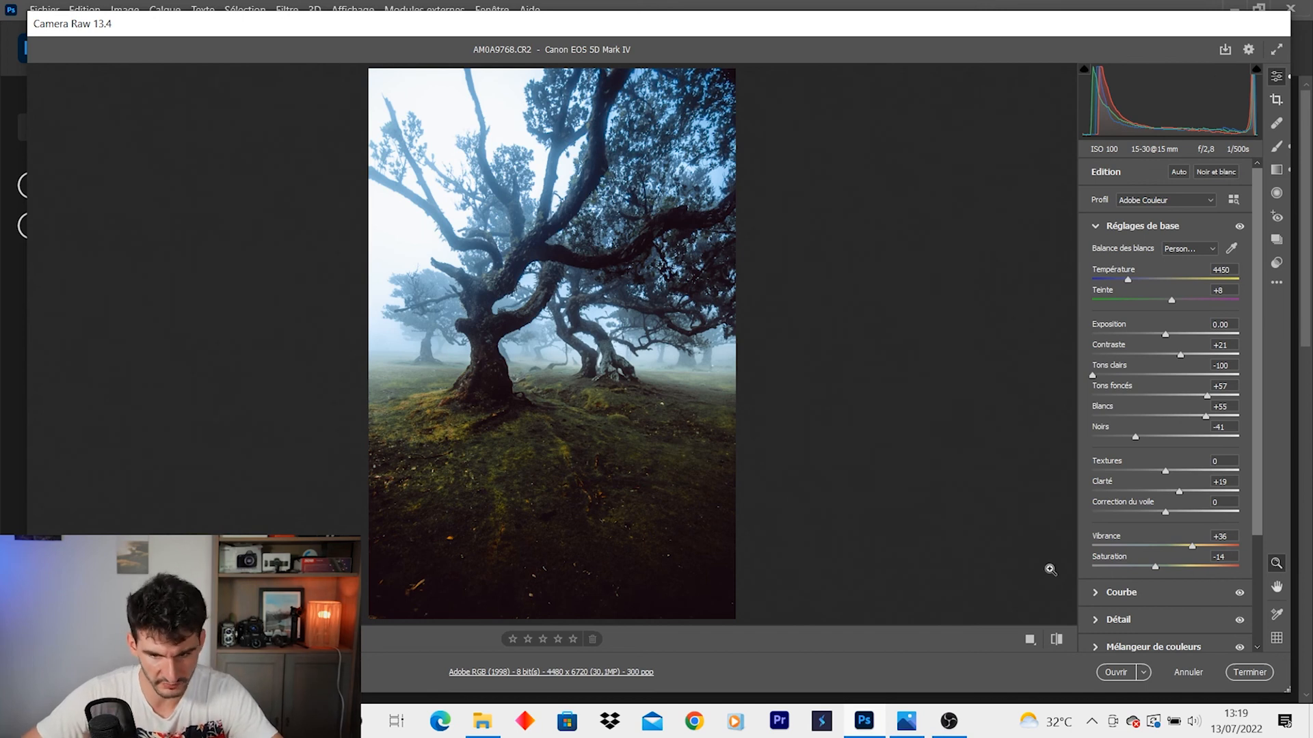
click(1115, 672)
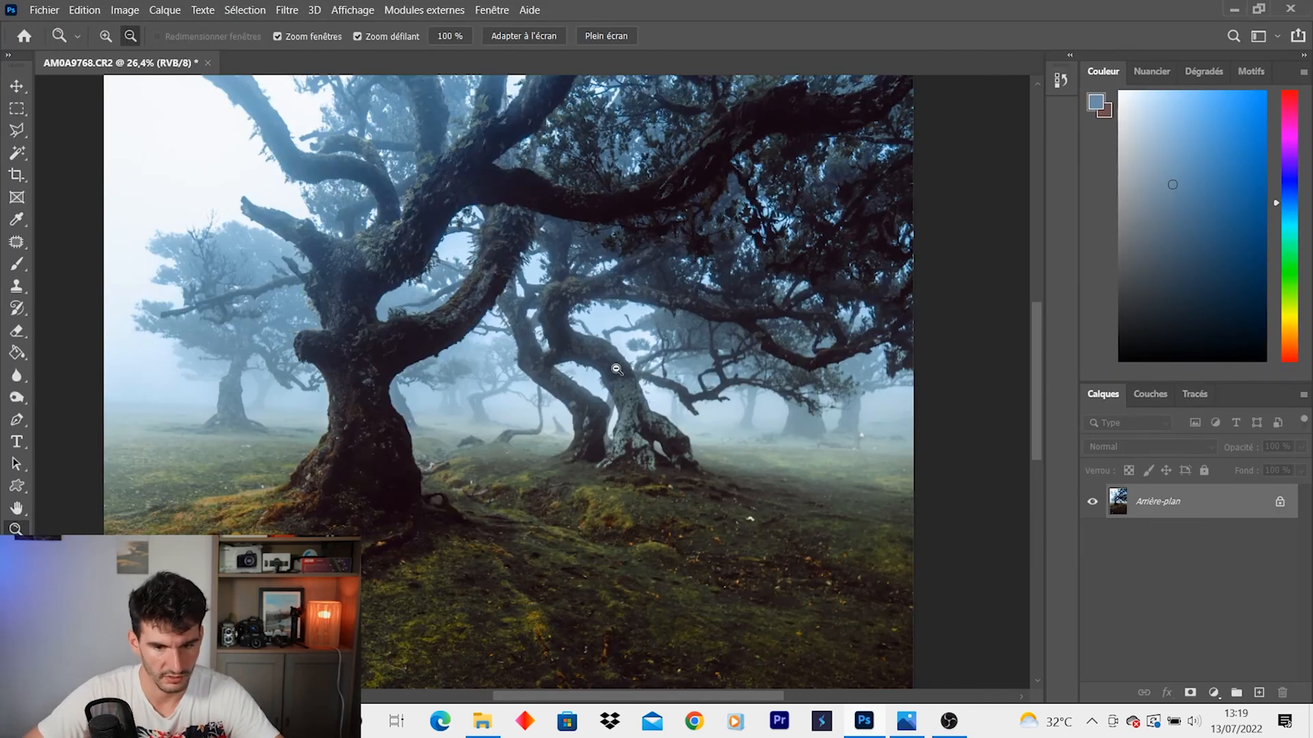
- Duplicate the background layer and crop the image to a 4:5 ratio, cutting off the dark ground along the photo's lower edge
click(617, 369)
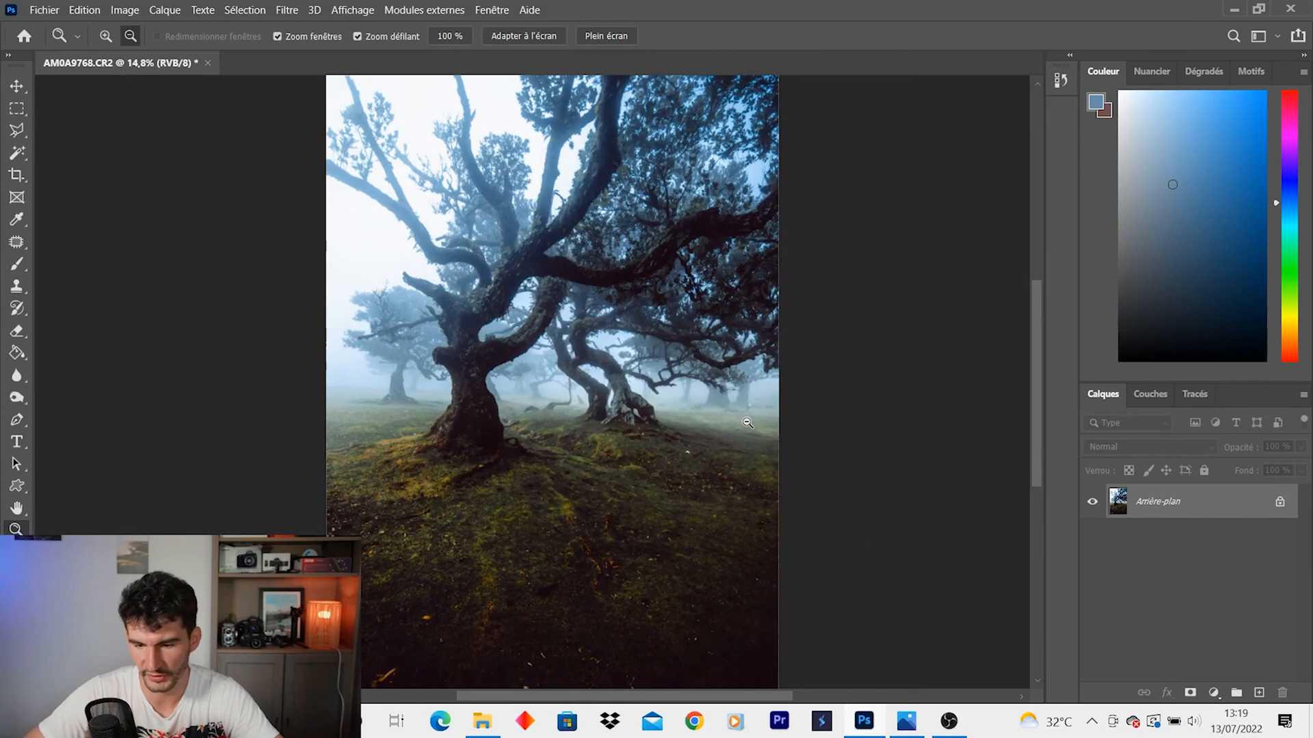
click(747, 423)
drag(1231, 502, 1258, 693)
click(16, 177)
drag(547, 313, 544, 358)
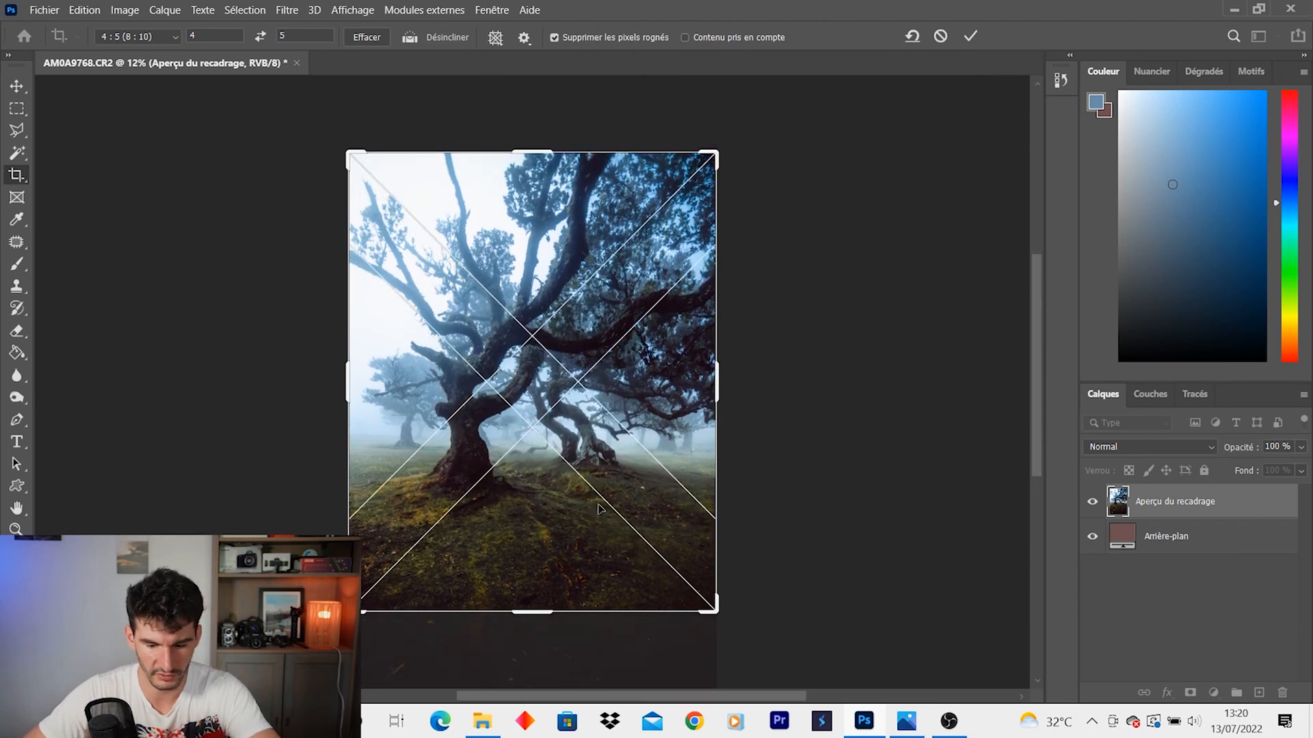
key(Return)
key(z)
key(ctrl+0)
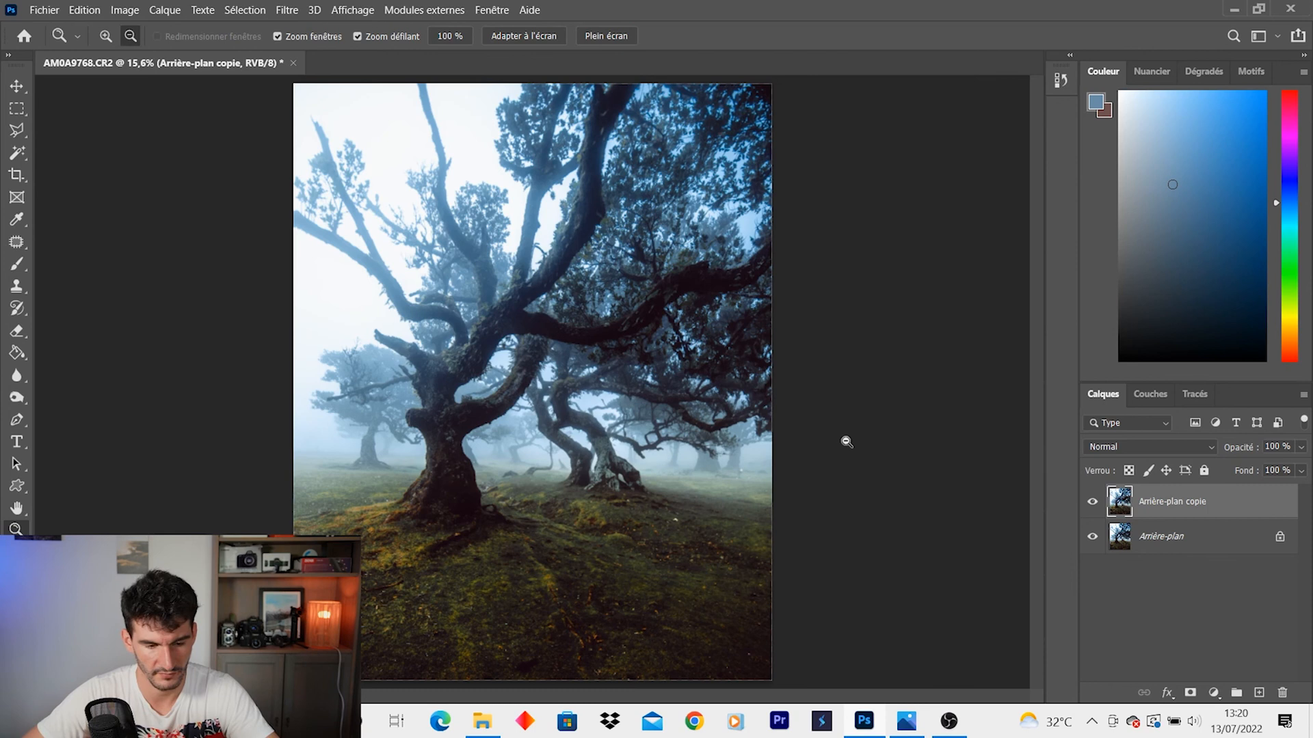
scroll(629, 434, up, 3)
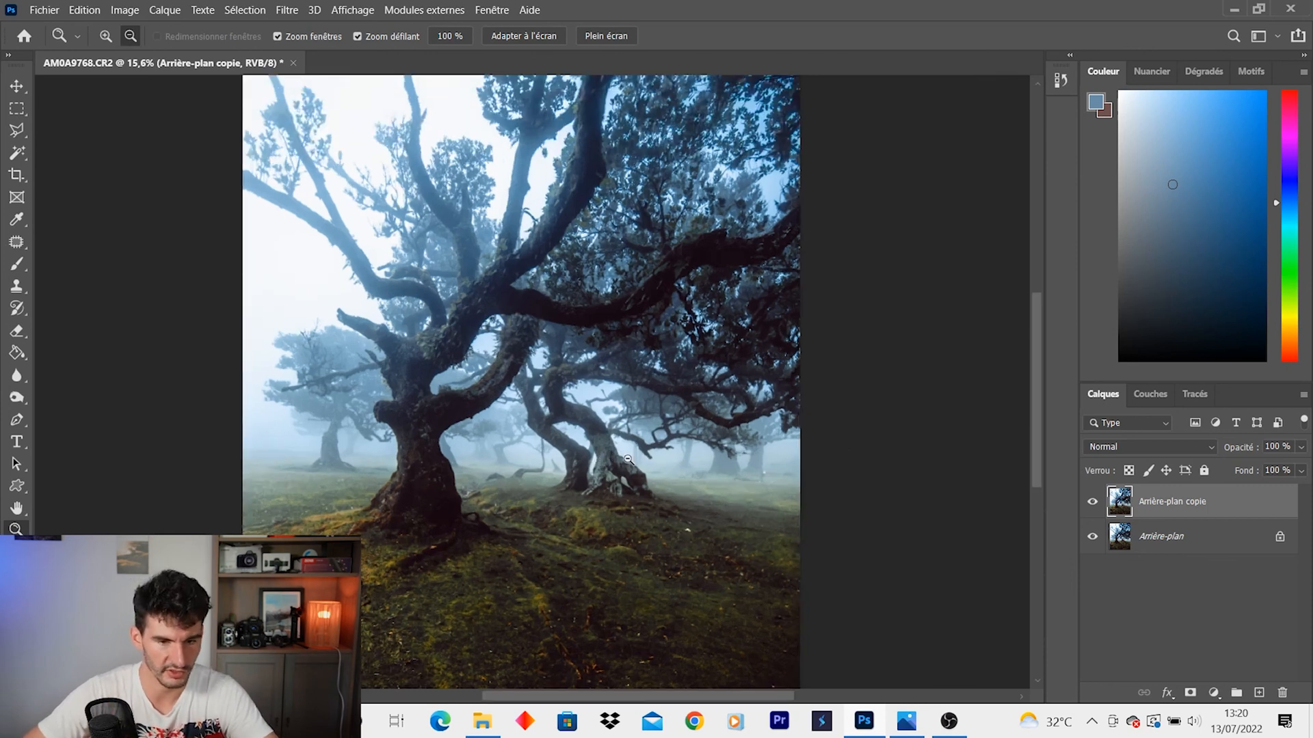
scroll(574, 493, down, 4)
scroll(574, 494, up, 2)
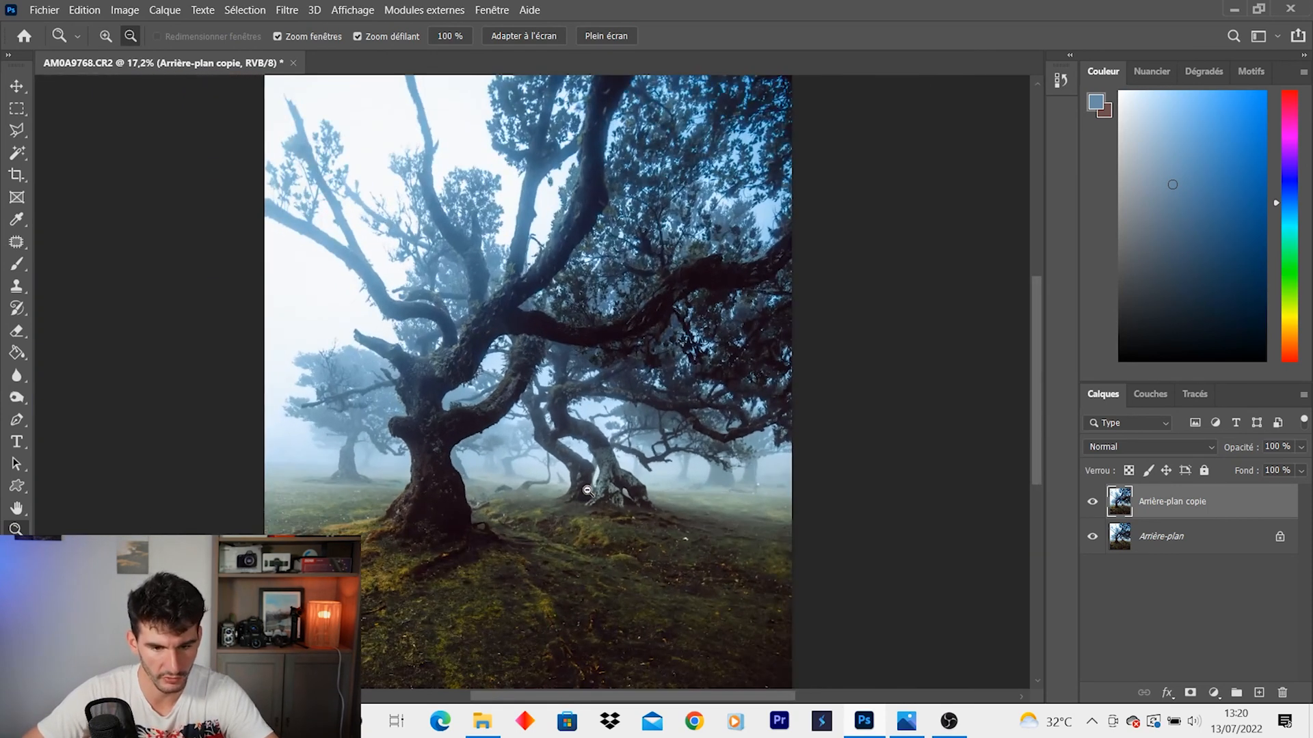